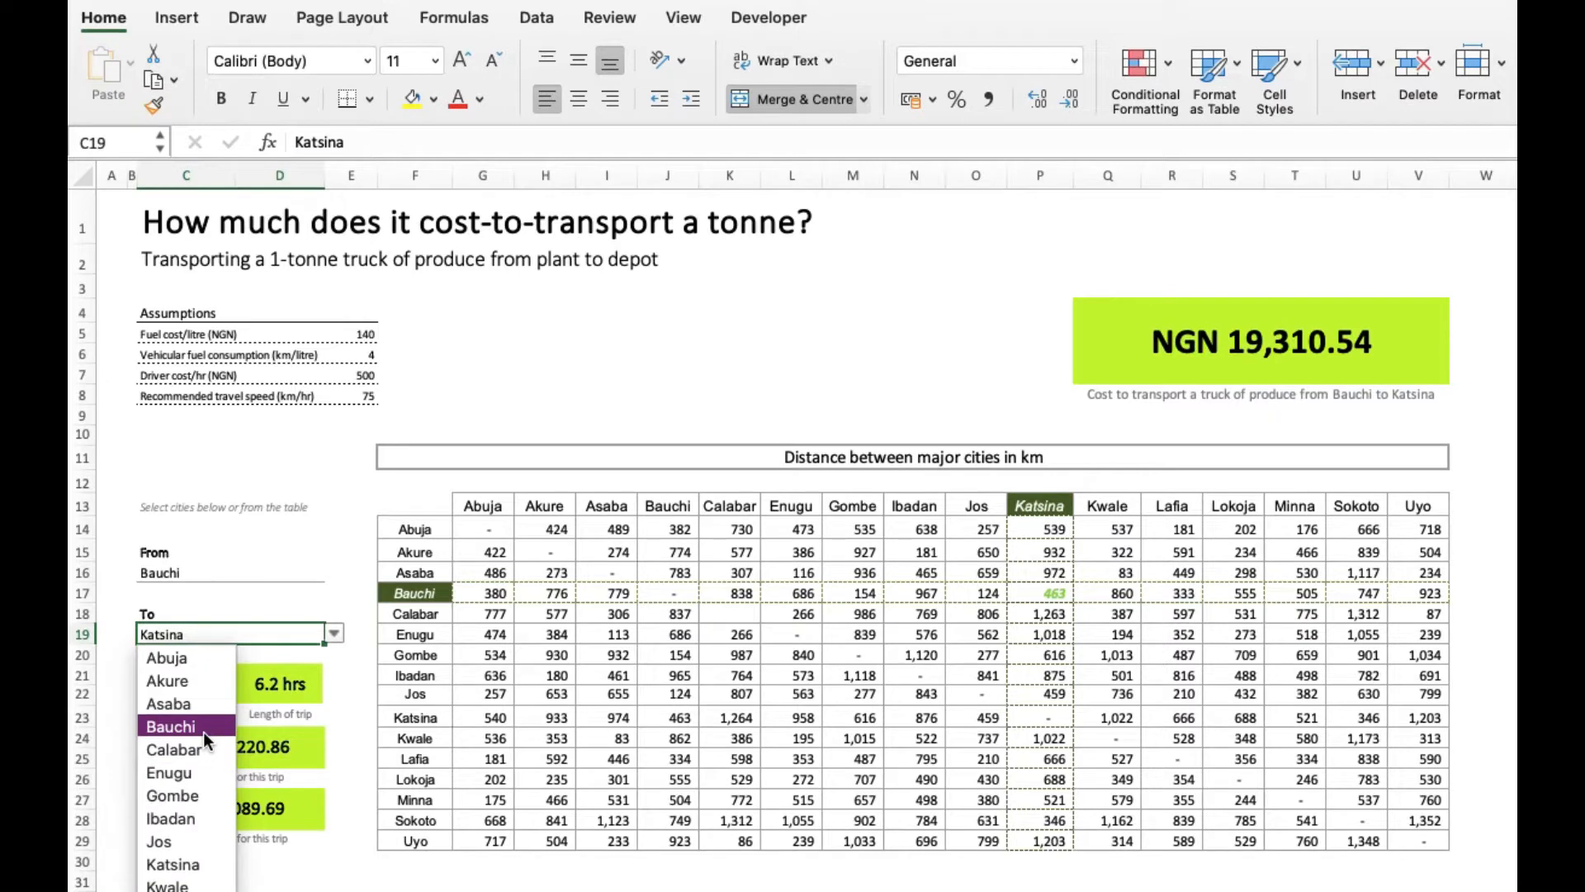
- Set the destination city in the To field to Bauchi, matching the departure city
{"action": "left_click", "coordinate": [204, 730]}
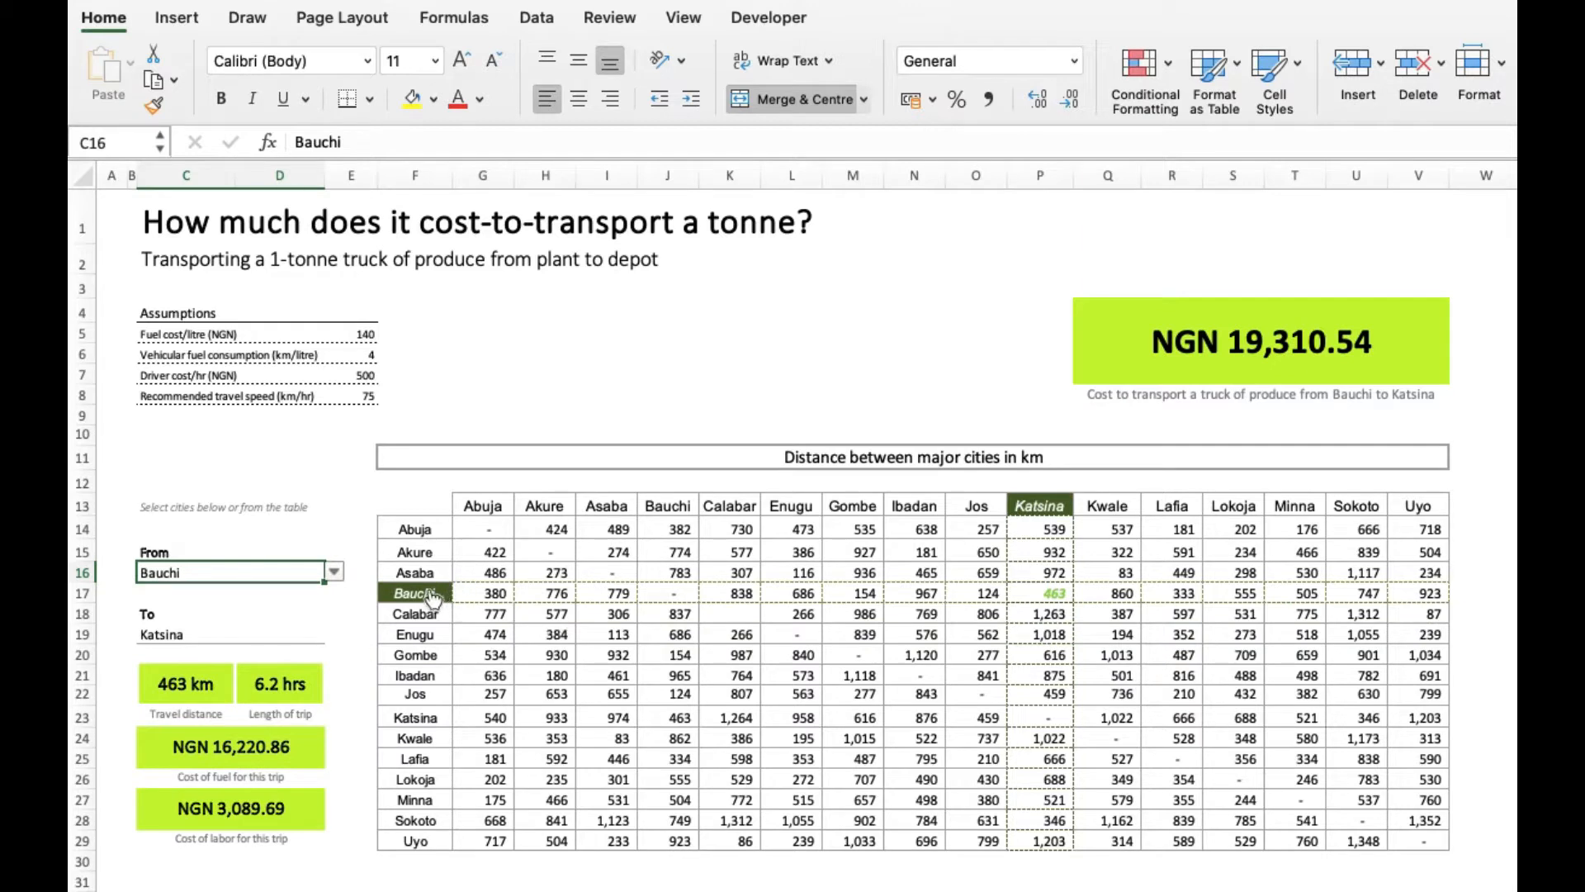
{"action": "left_click", "coordinate": [321, 635]}
{"action": "left_click", "coordinate": [334, 636]}
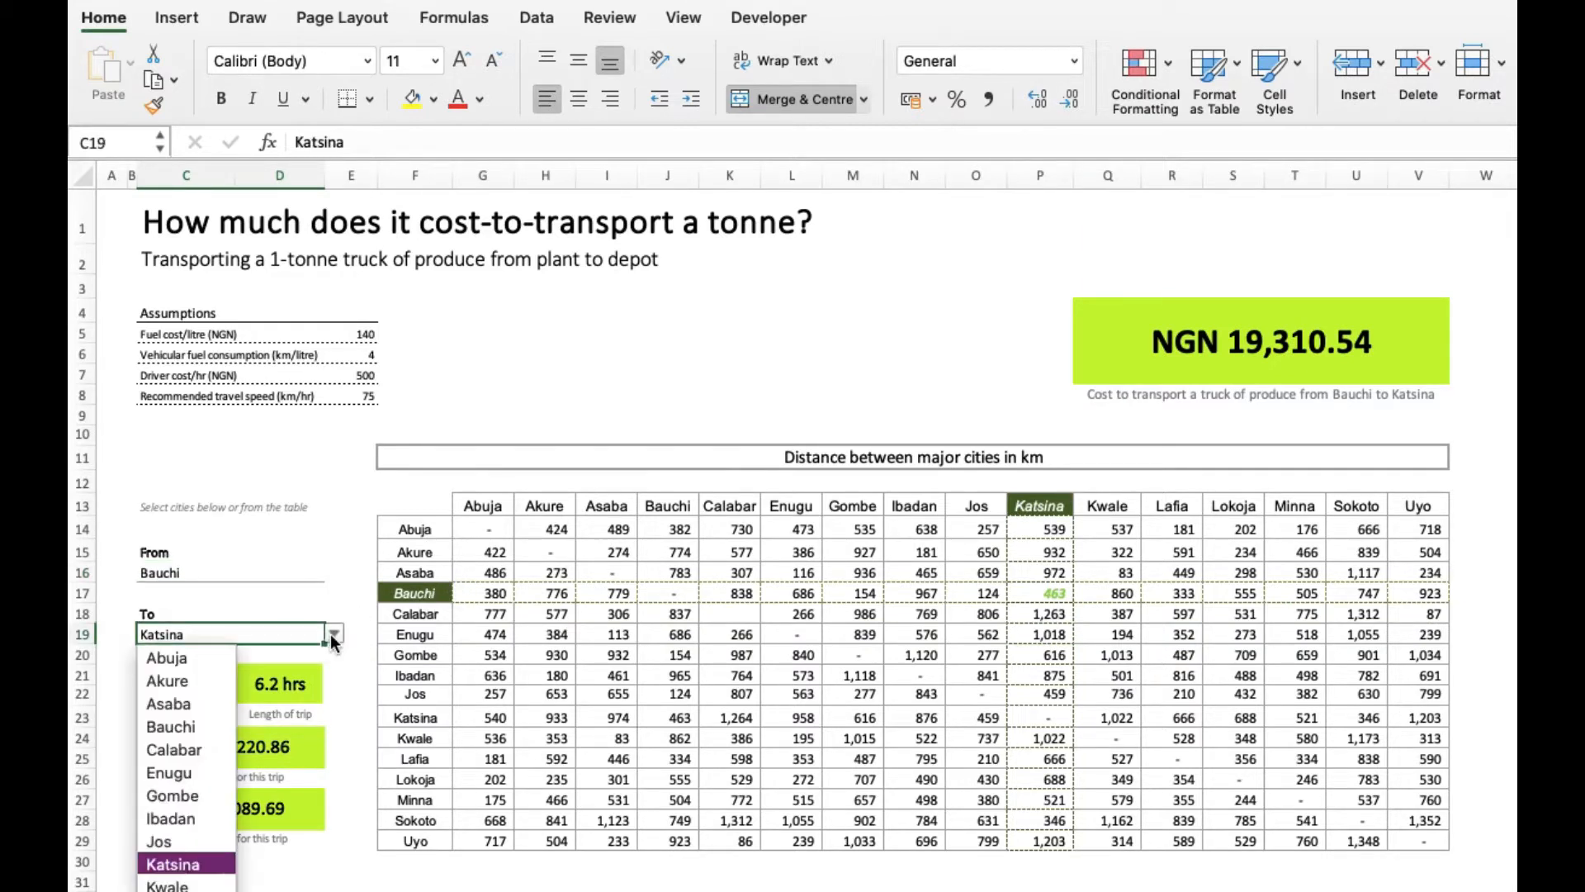
{"action": "left_click", "coordinate": [204, 731]}
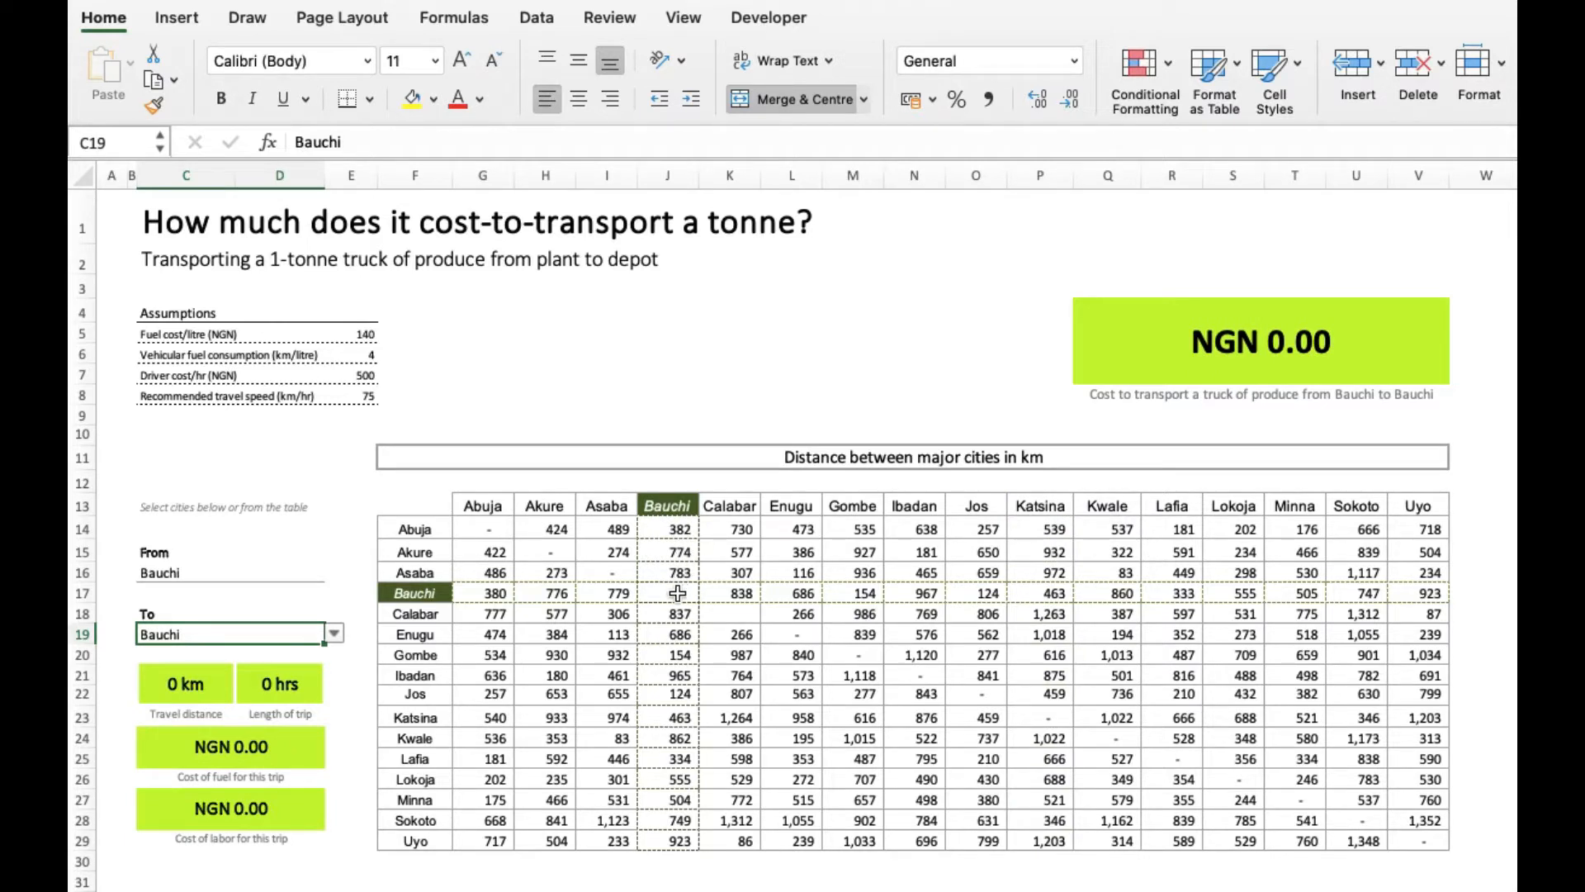
- Set the destination city in the To field to Abuja for the trip from Bauchi
{"action": "left_click", "coordinate": [334, 634]}
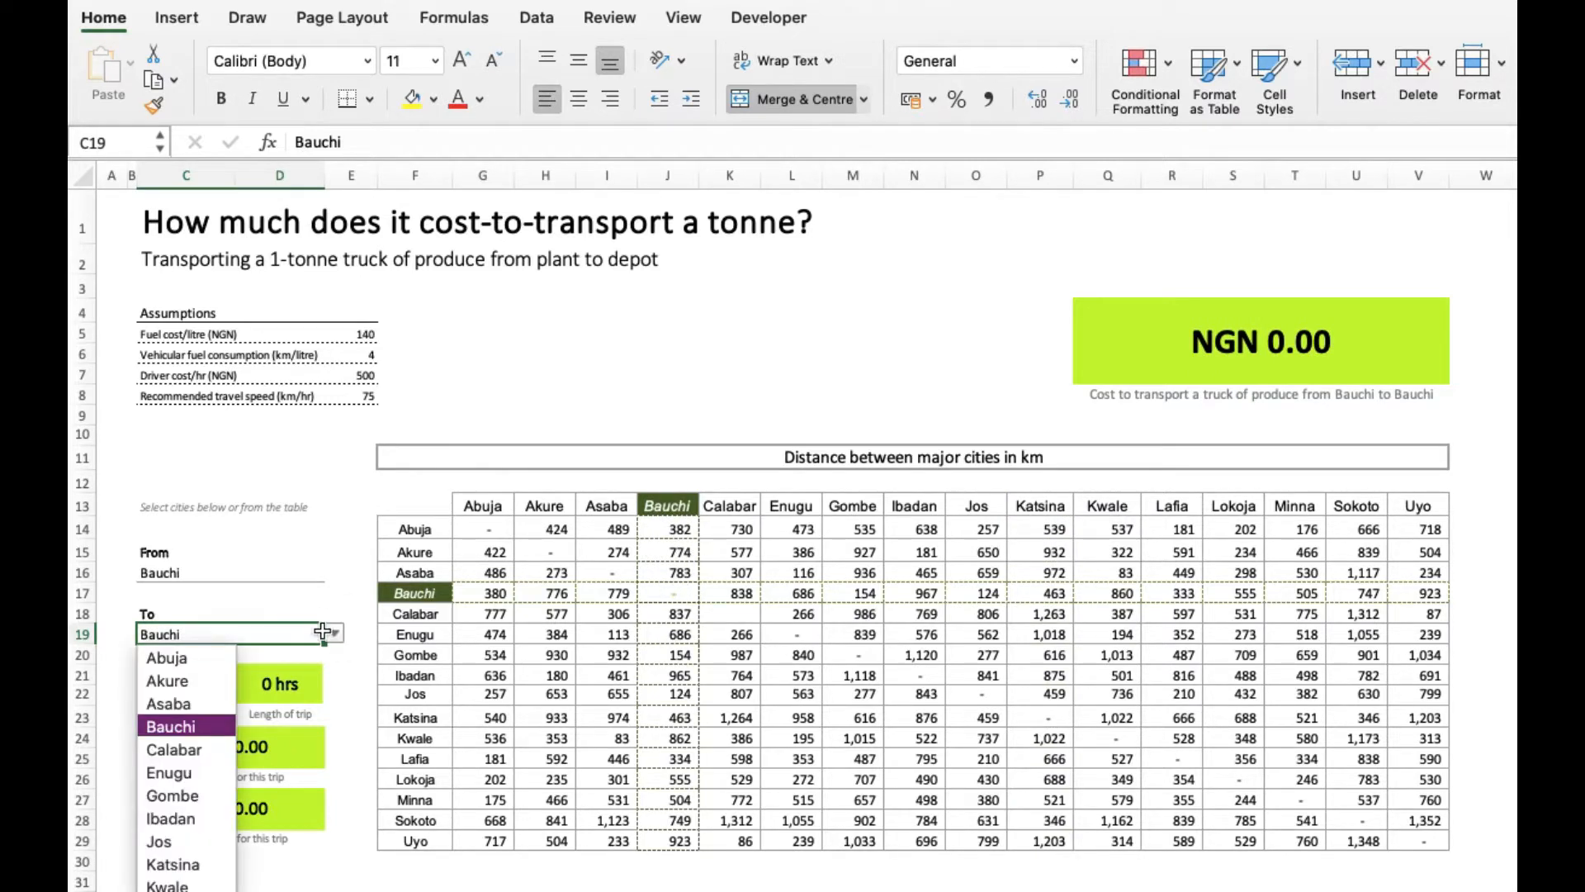
{"action": "left_click", "coordinate": [182, 660]}
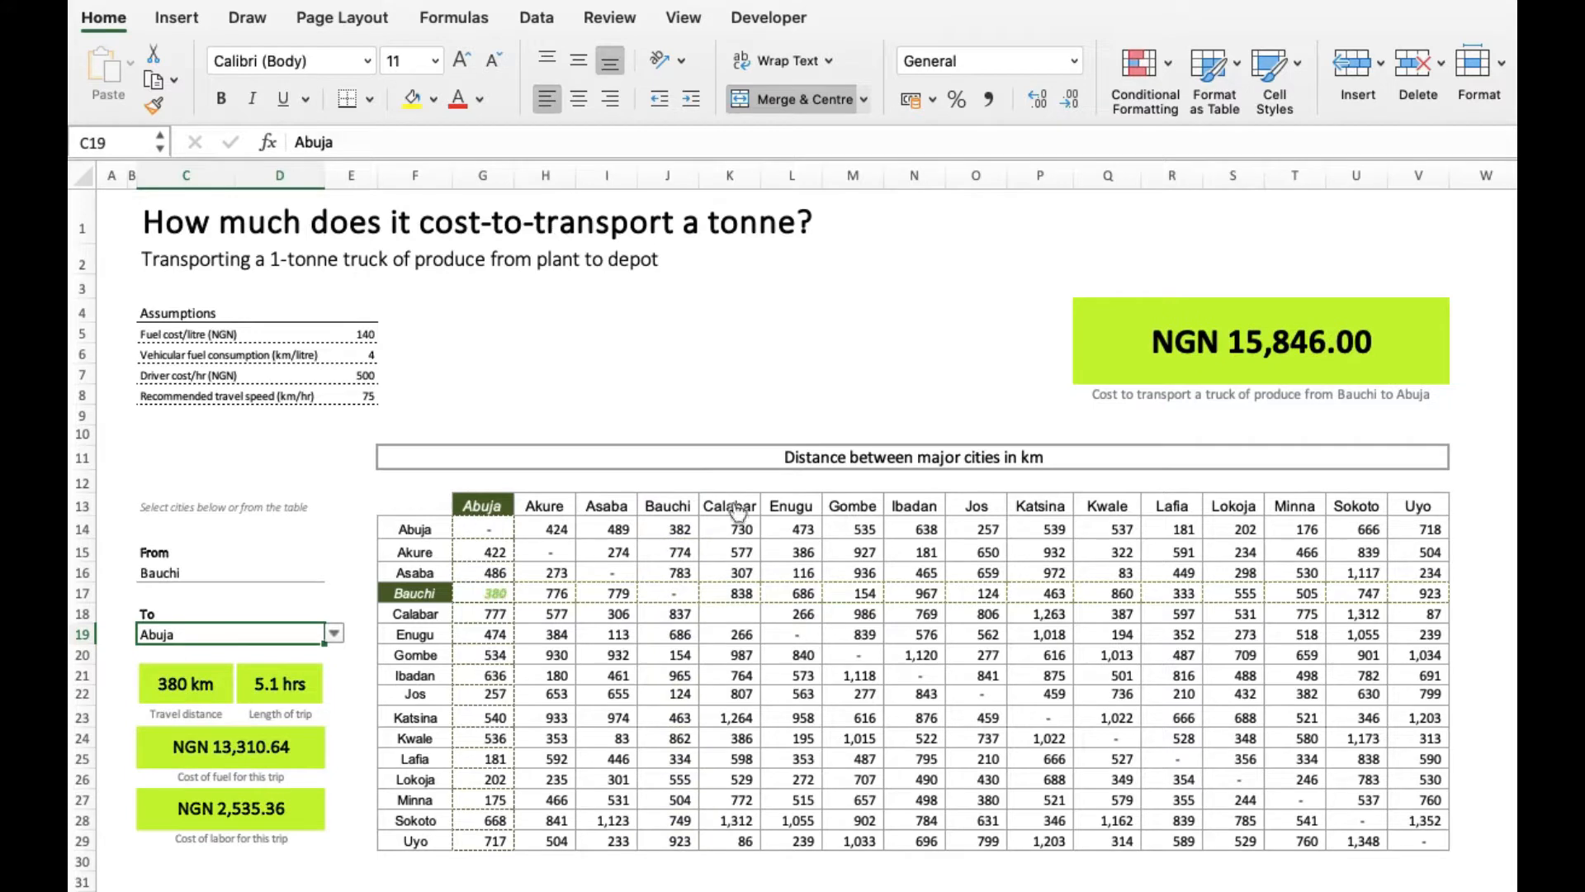
{"action": "left_click", "coordinate": [335, 634]}
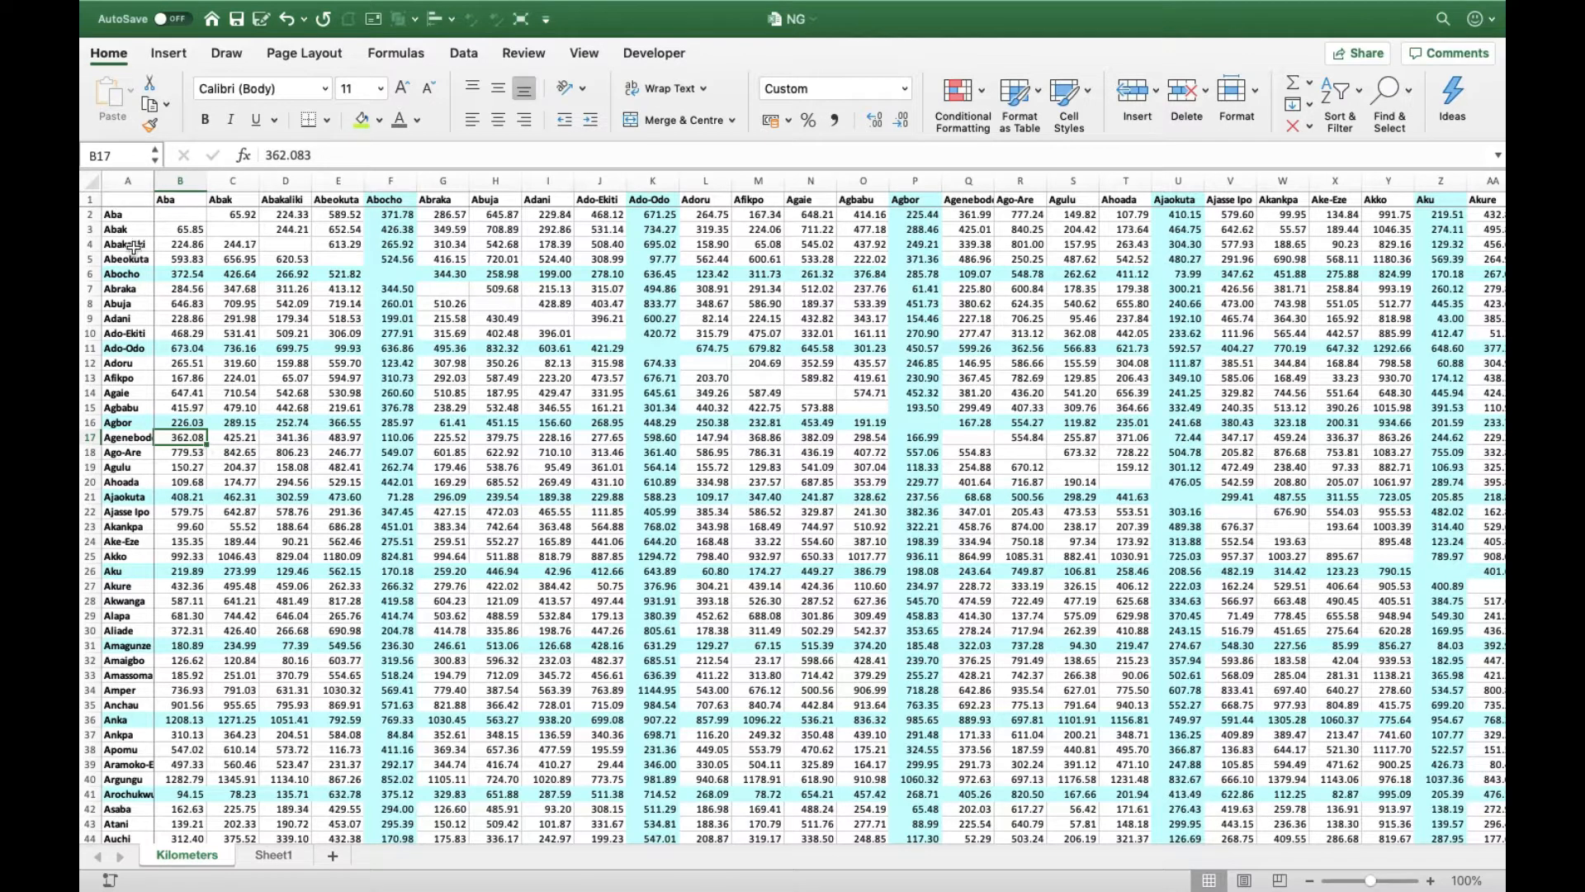
- Switch to the NG workbook and select the city names in column A from A2 to the last city to examine the list's extent
{"action": "left_click", "coordinate": [119, 203]}
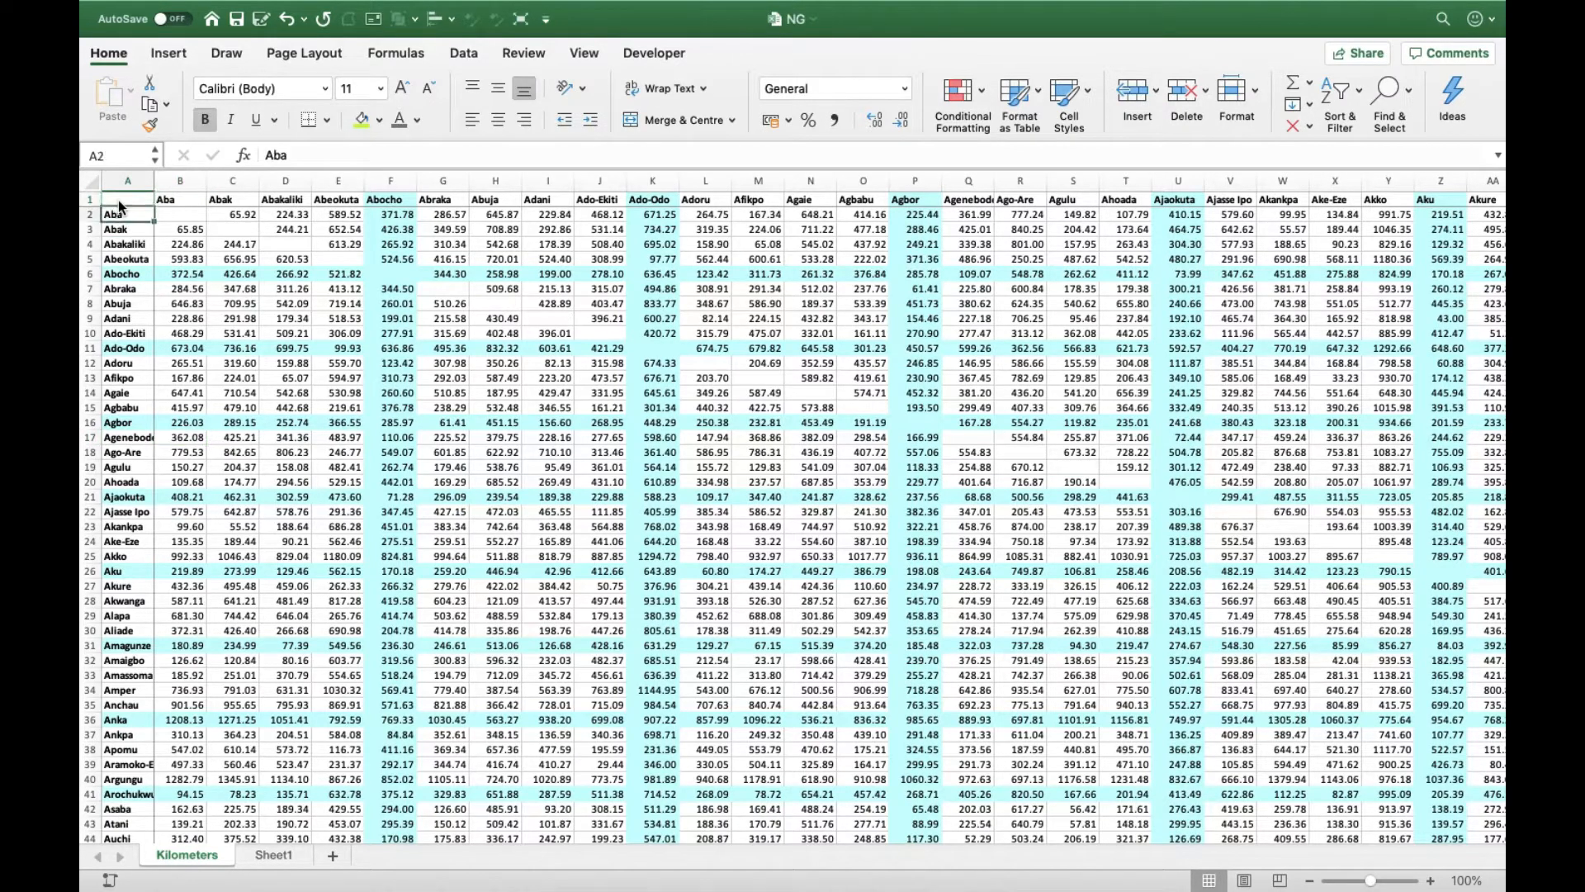
{"action": "key", "text": "ctrl+shift+Down"}
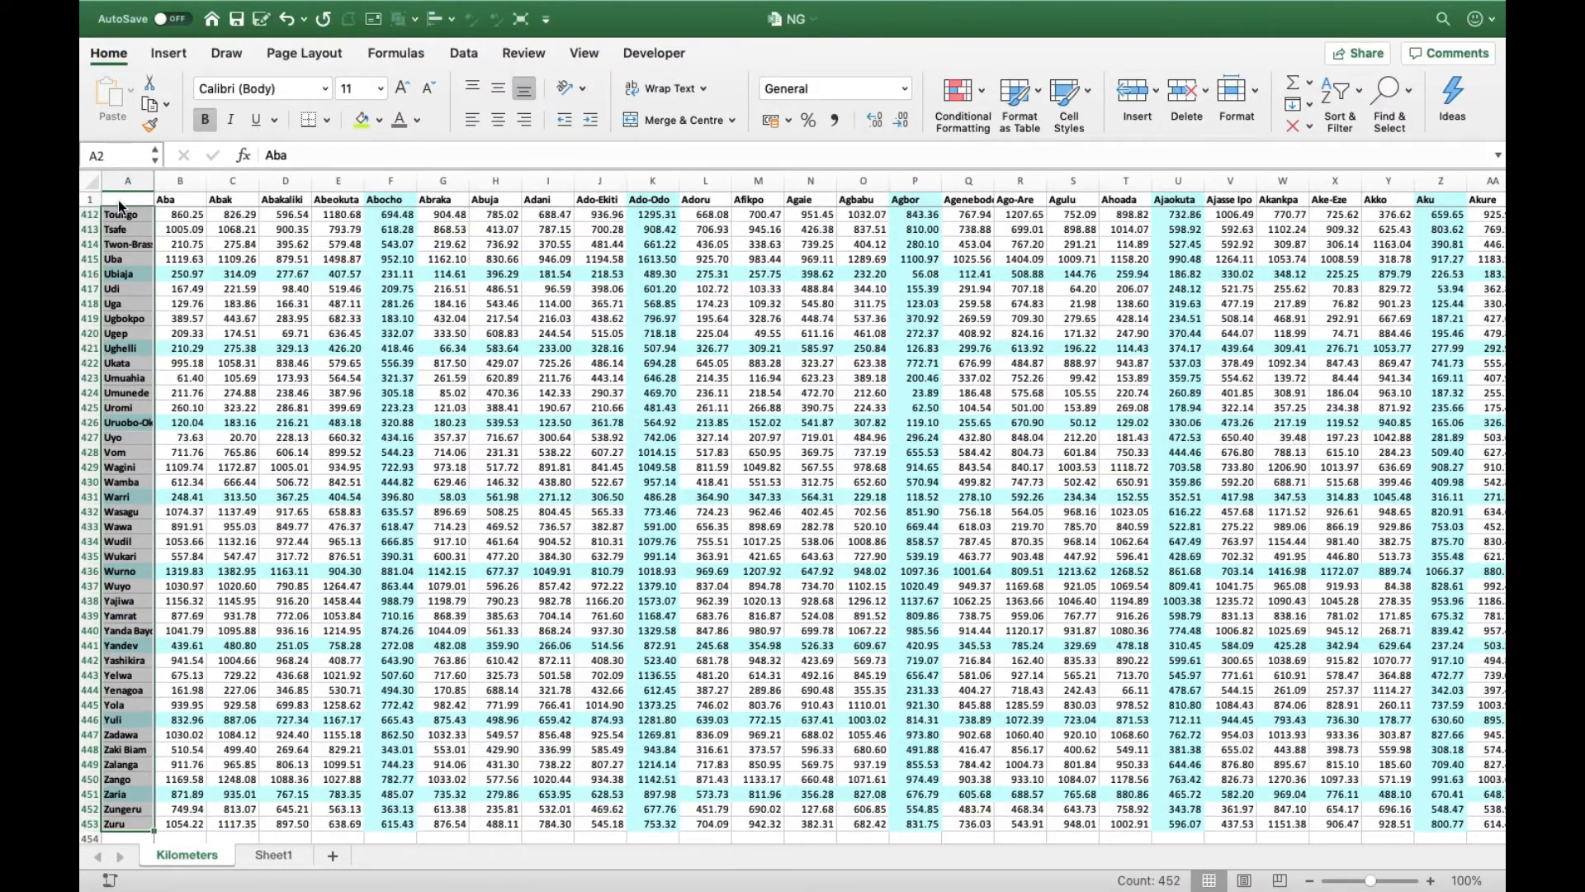
{"action": "left_click", "coordinate": [379, 532]}
{"action": "scroll", "coordinate": [379, 532], "scroll_direction": "up", "scroll_amount": 20}
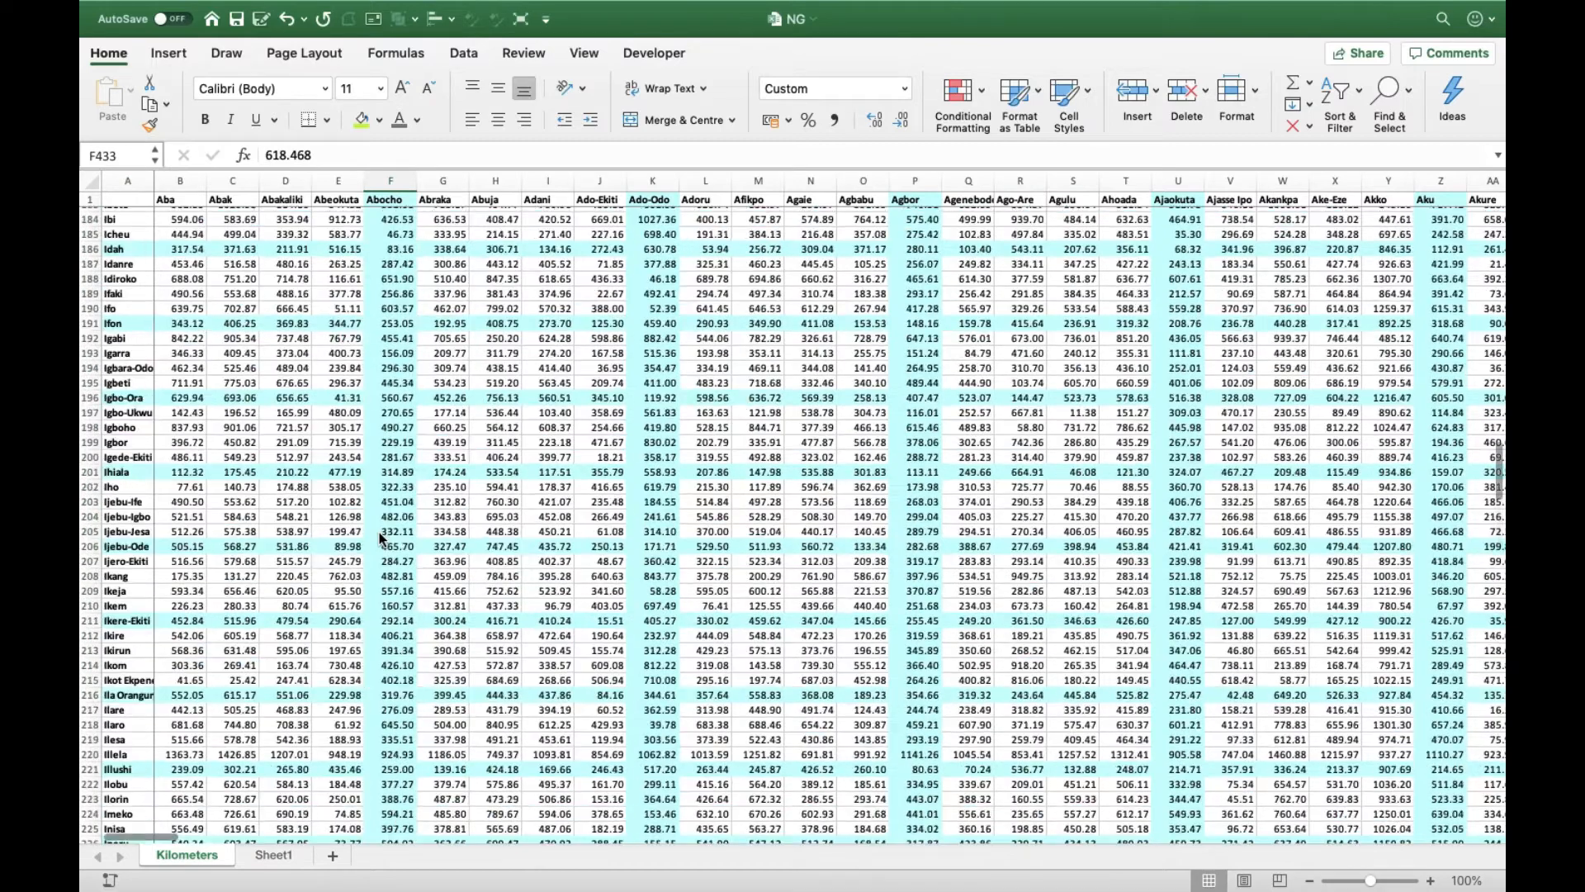
{"action": "scroll", "coordinate": [379, 532], "scroll_direction": "up", "scroll_amount": 15}
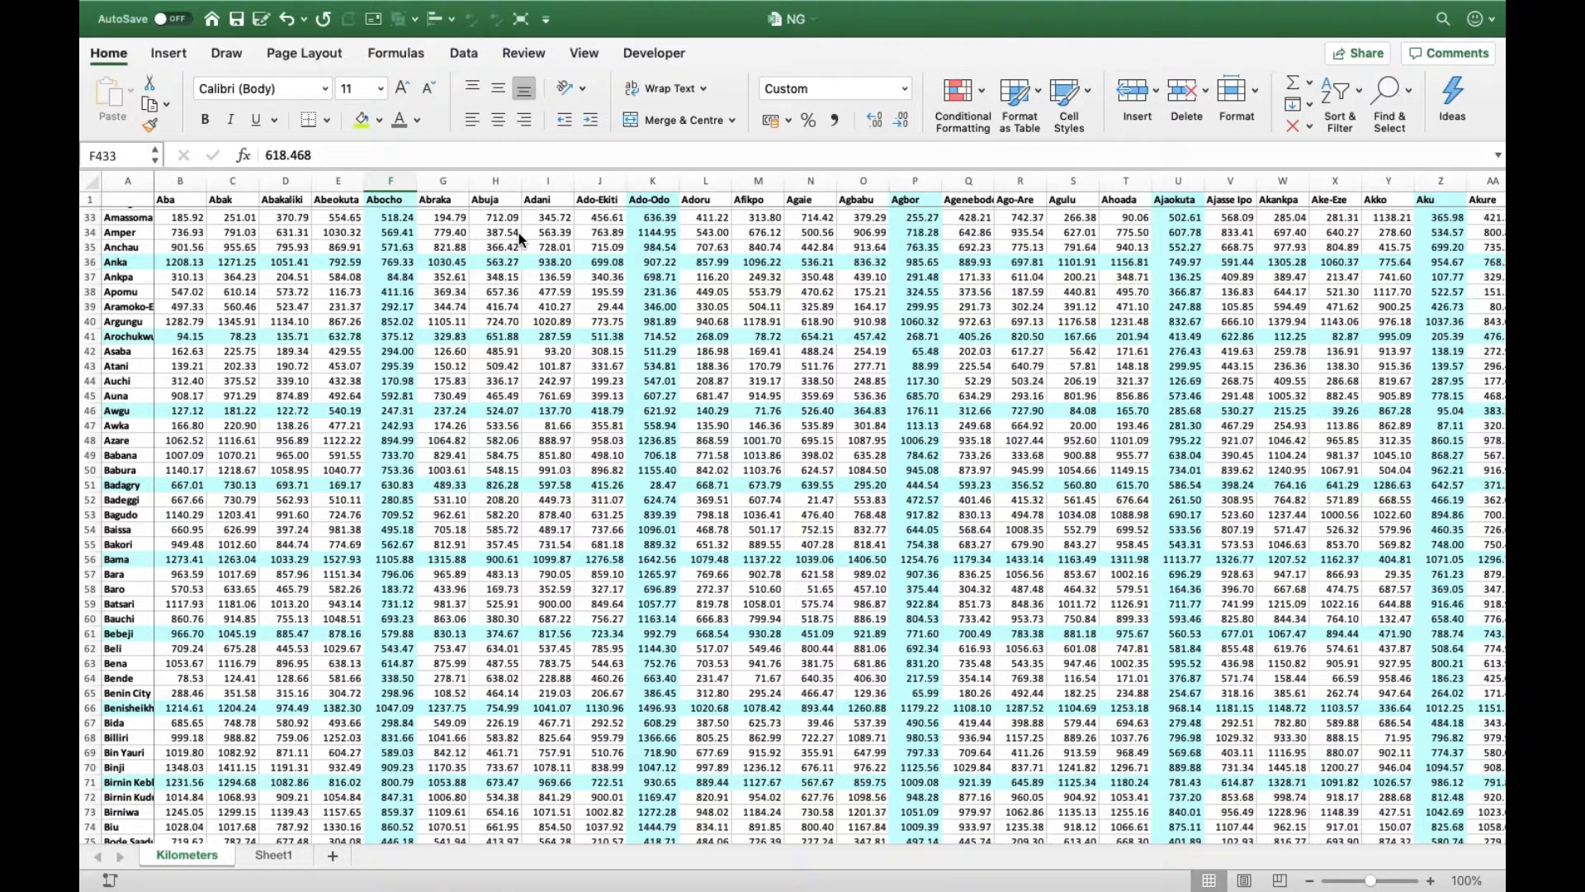
{"action": "left_click", "coordinate": [755, 244]}
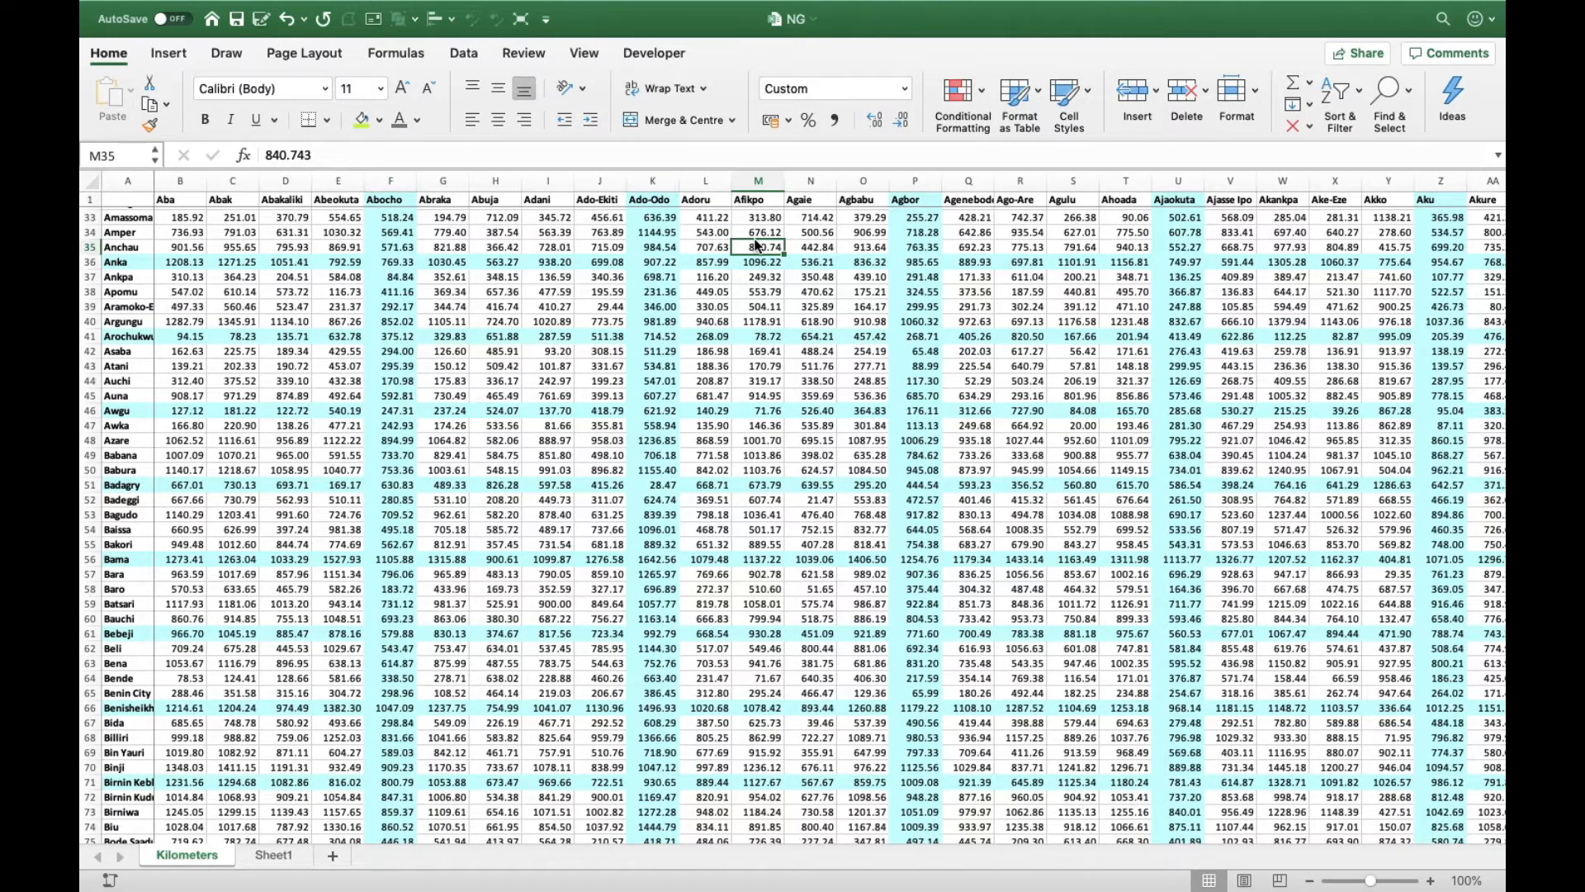
- Turn on filtering for the header row of the Kilometers distance table, starting from cell A1
{"action": "left_click", "coordinate": [131, 202]}
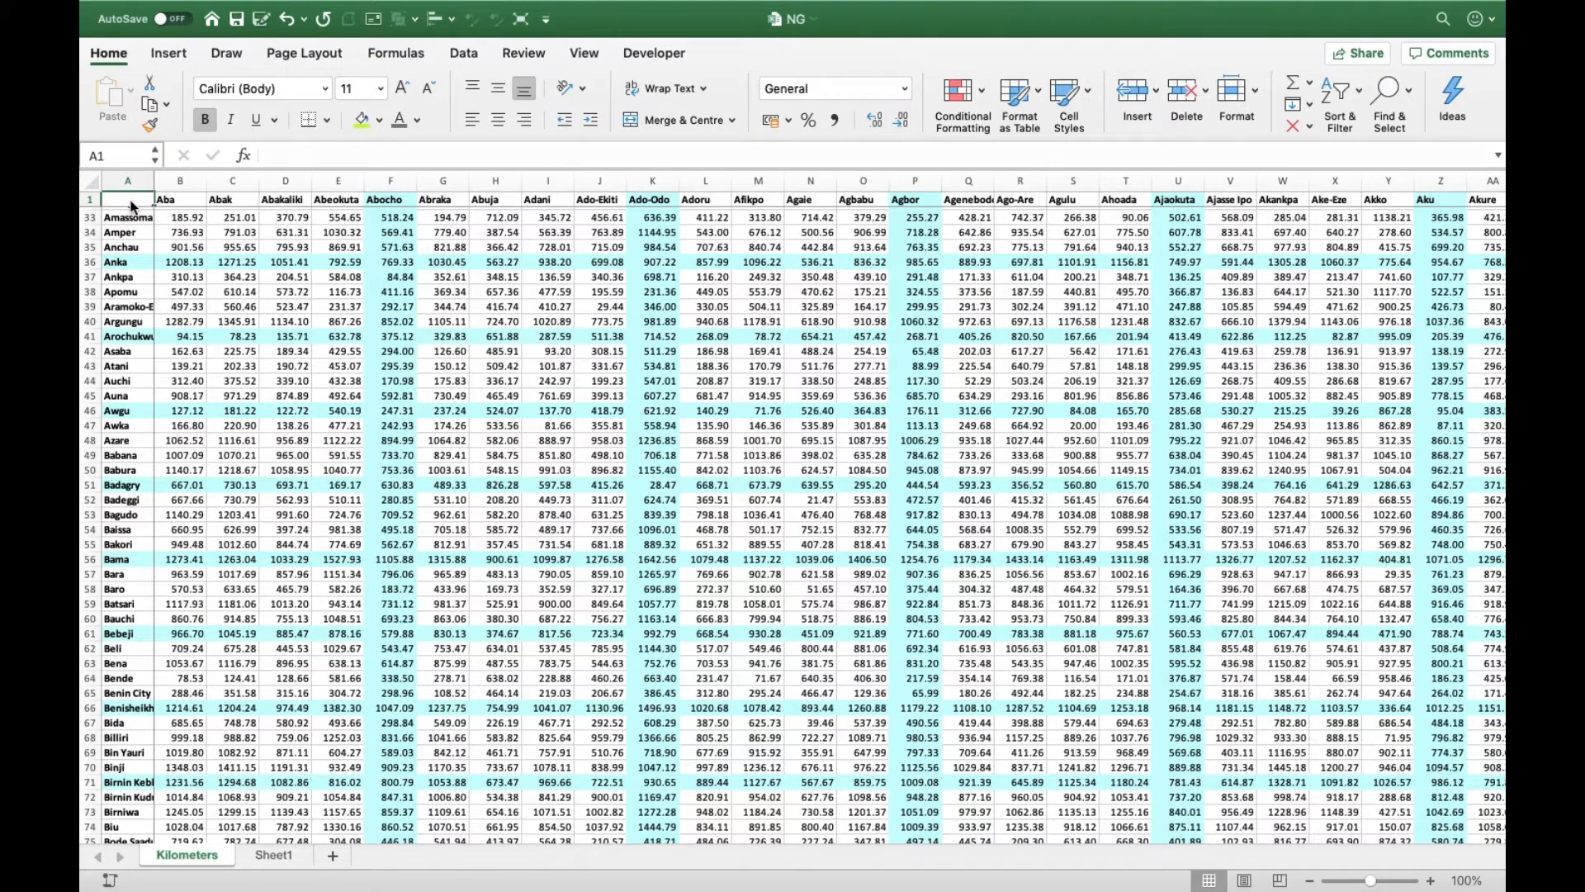
{"action": "scroll", "coordinate": [148, 264], "scroll_direction": "up", "scroll_amount": 10}
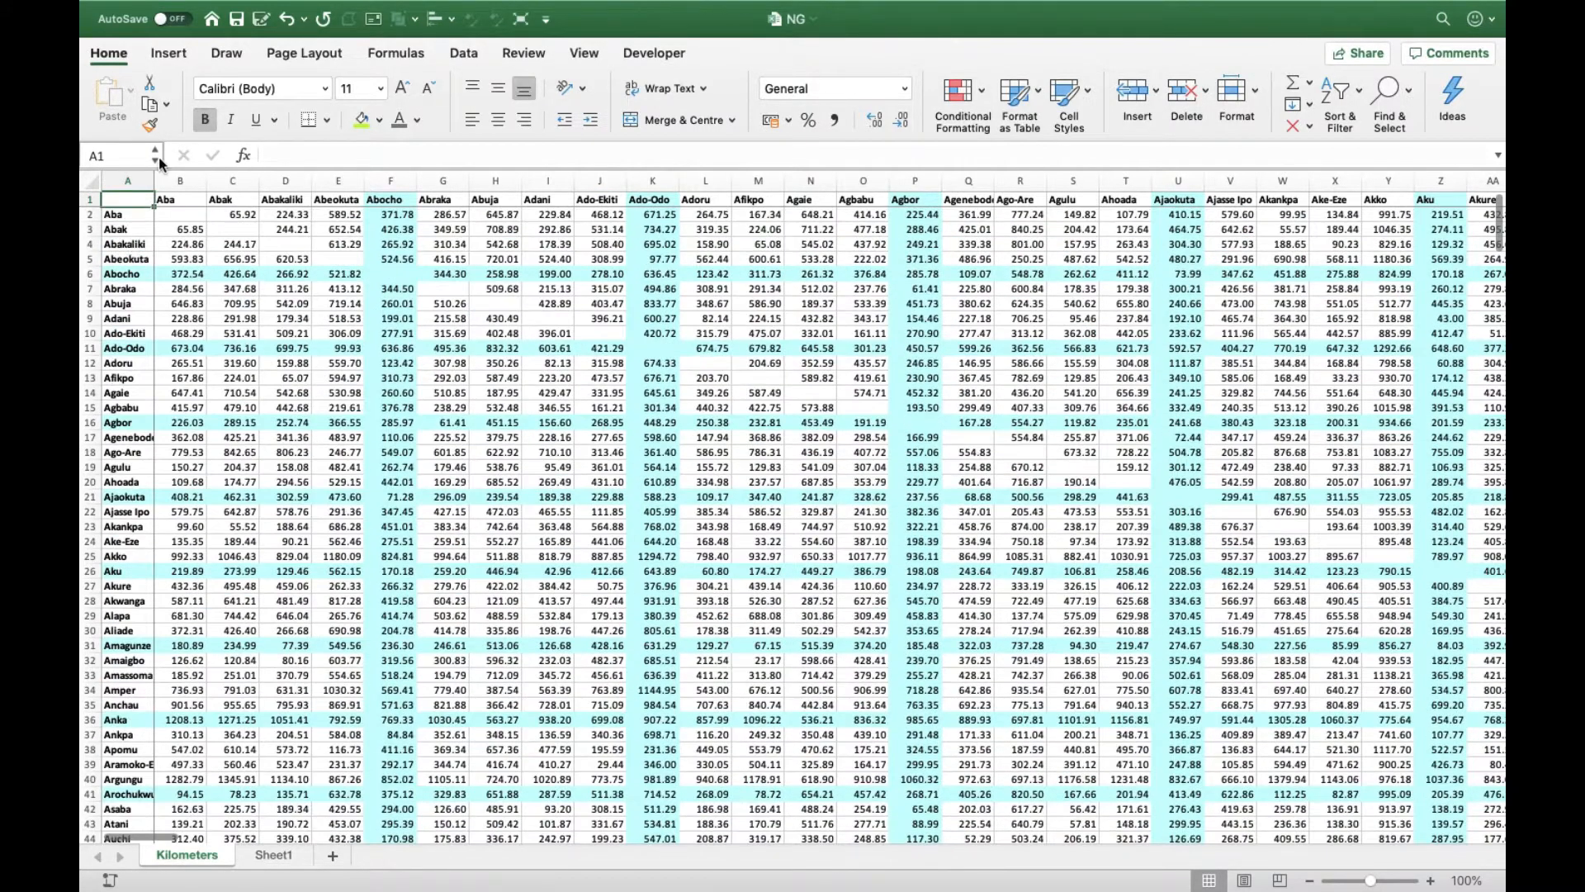
{"action": "left_click", "coordinate": [1356, 97]}
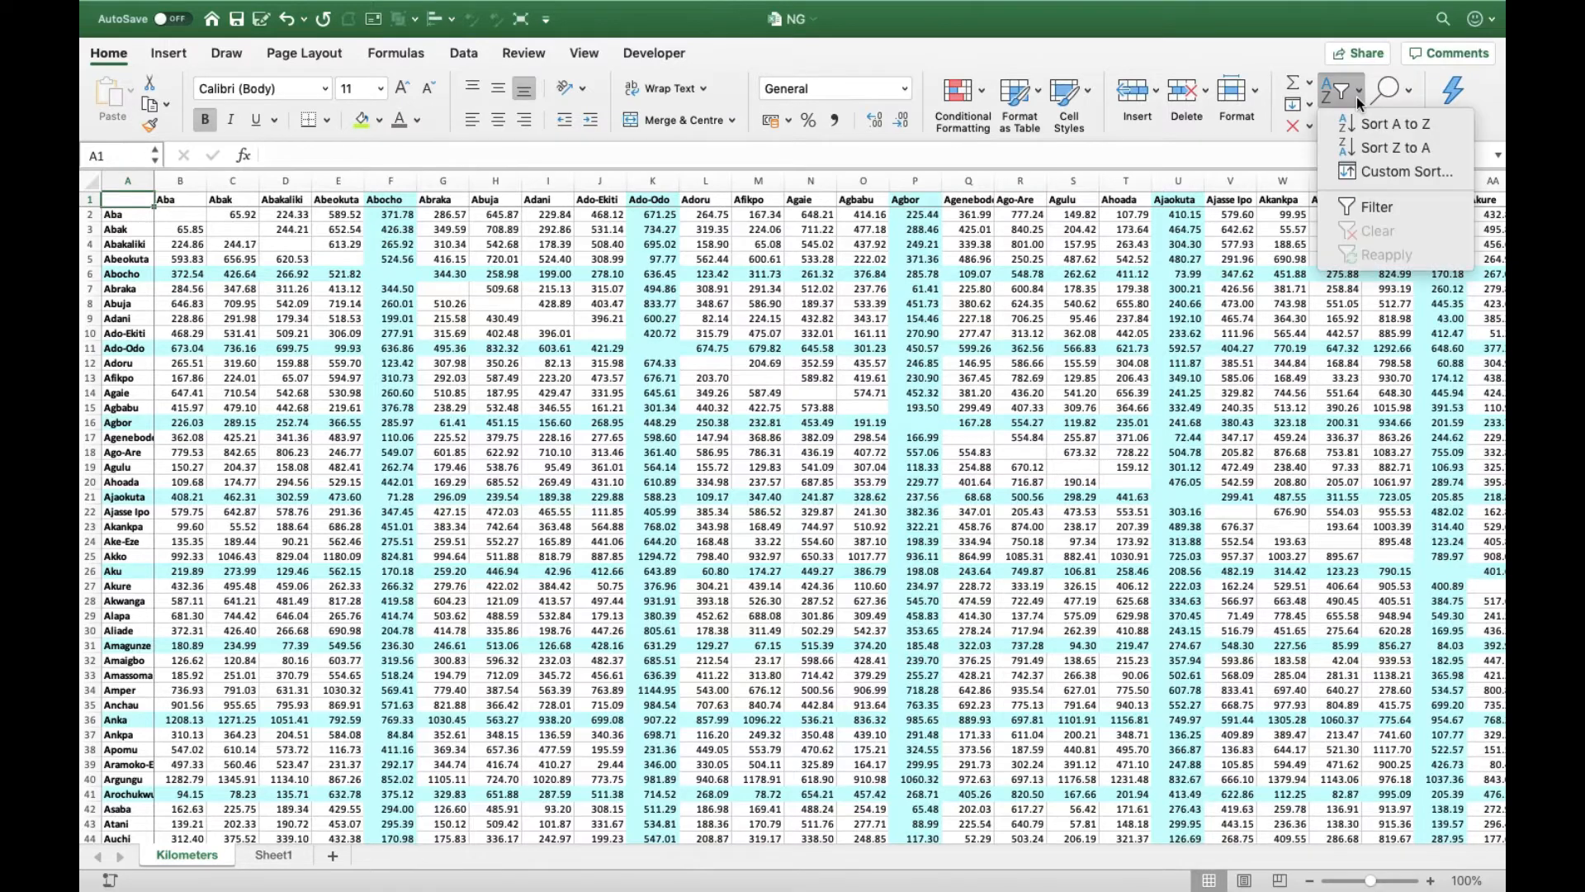
{"action": "left_click", "coordinate": [1375, 208]}
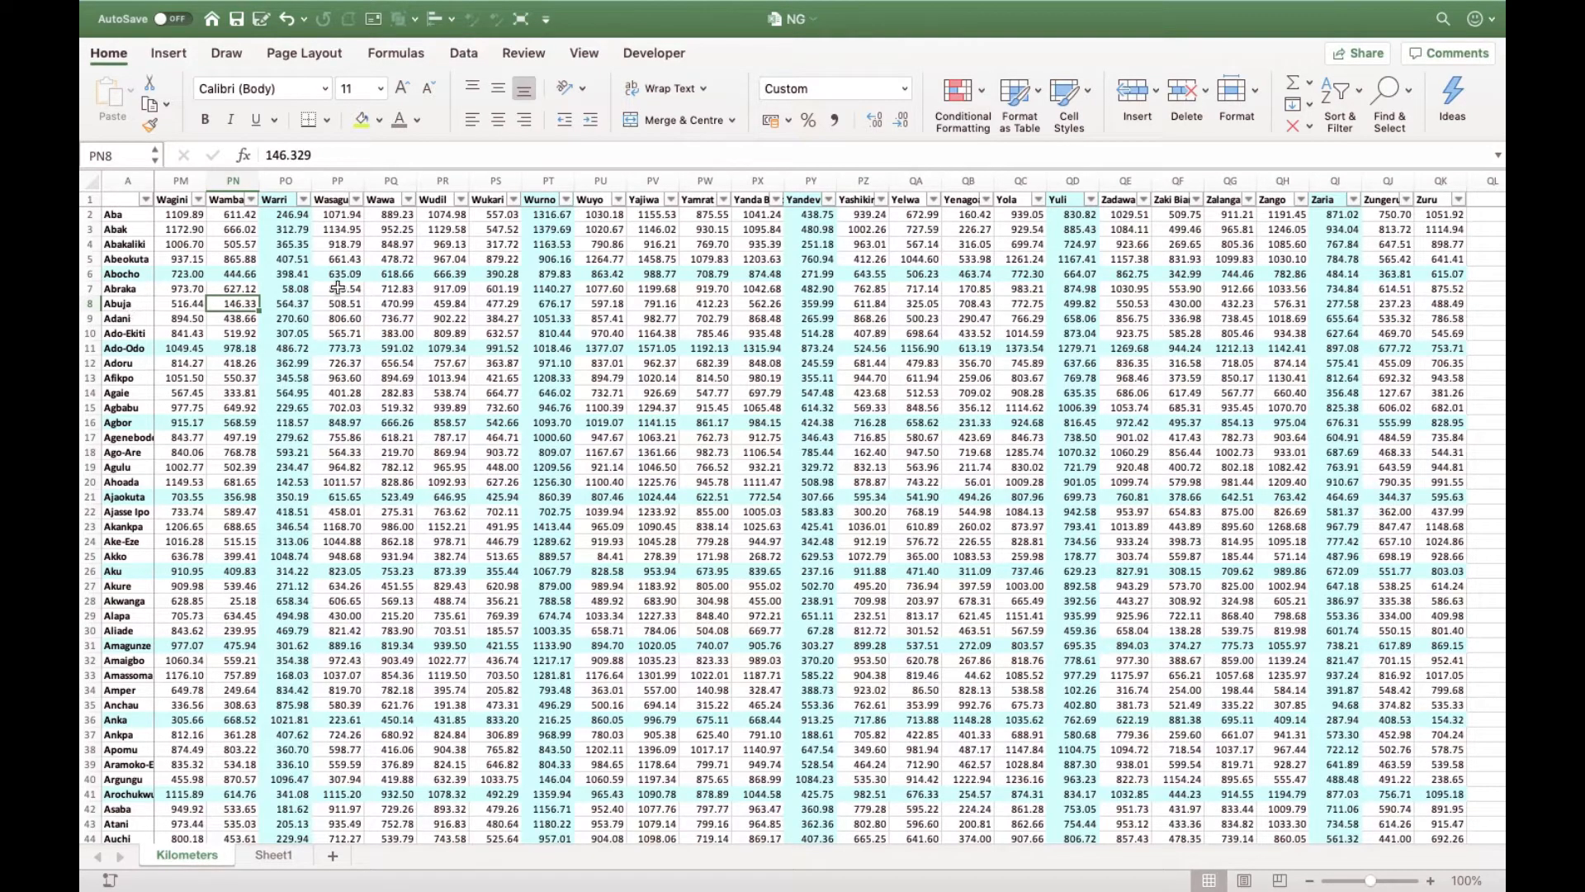
- Filter the city names in column A of the Kilometers sheet to show only Abuja
{"action": "key", "text": "super+shift+Left"}
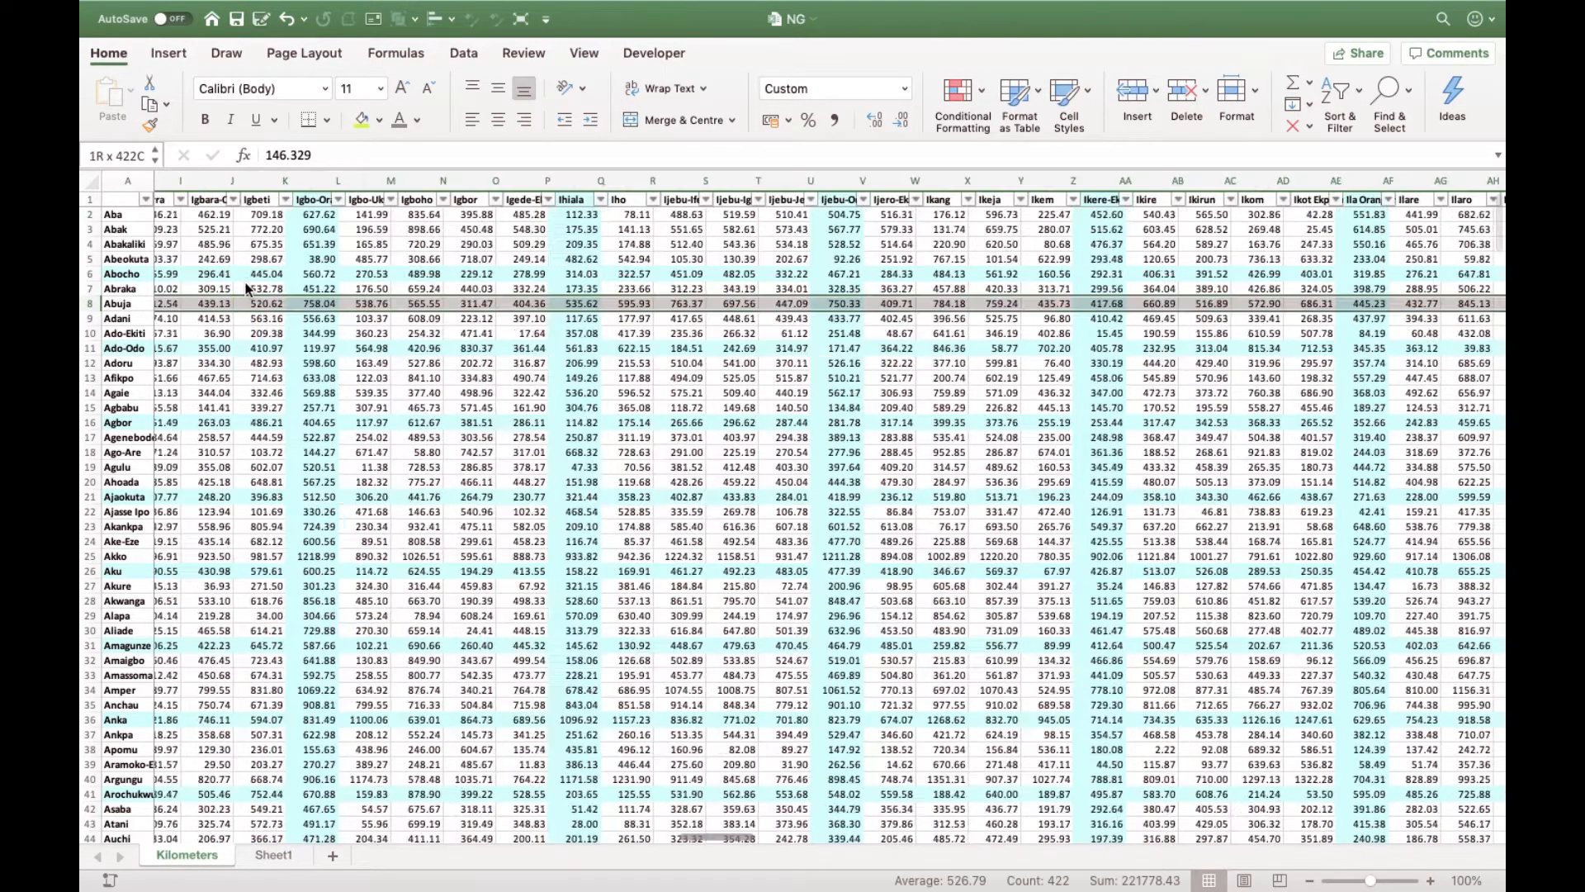
{"action": "key", "text": "Left"}
{"action": "left_click", "coordinate": [124, 288]}
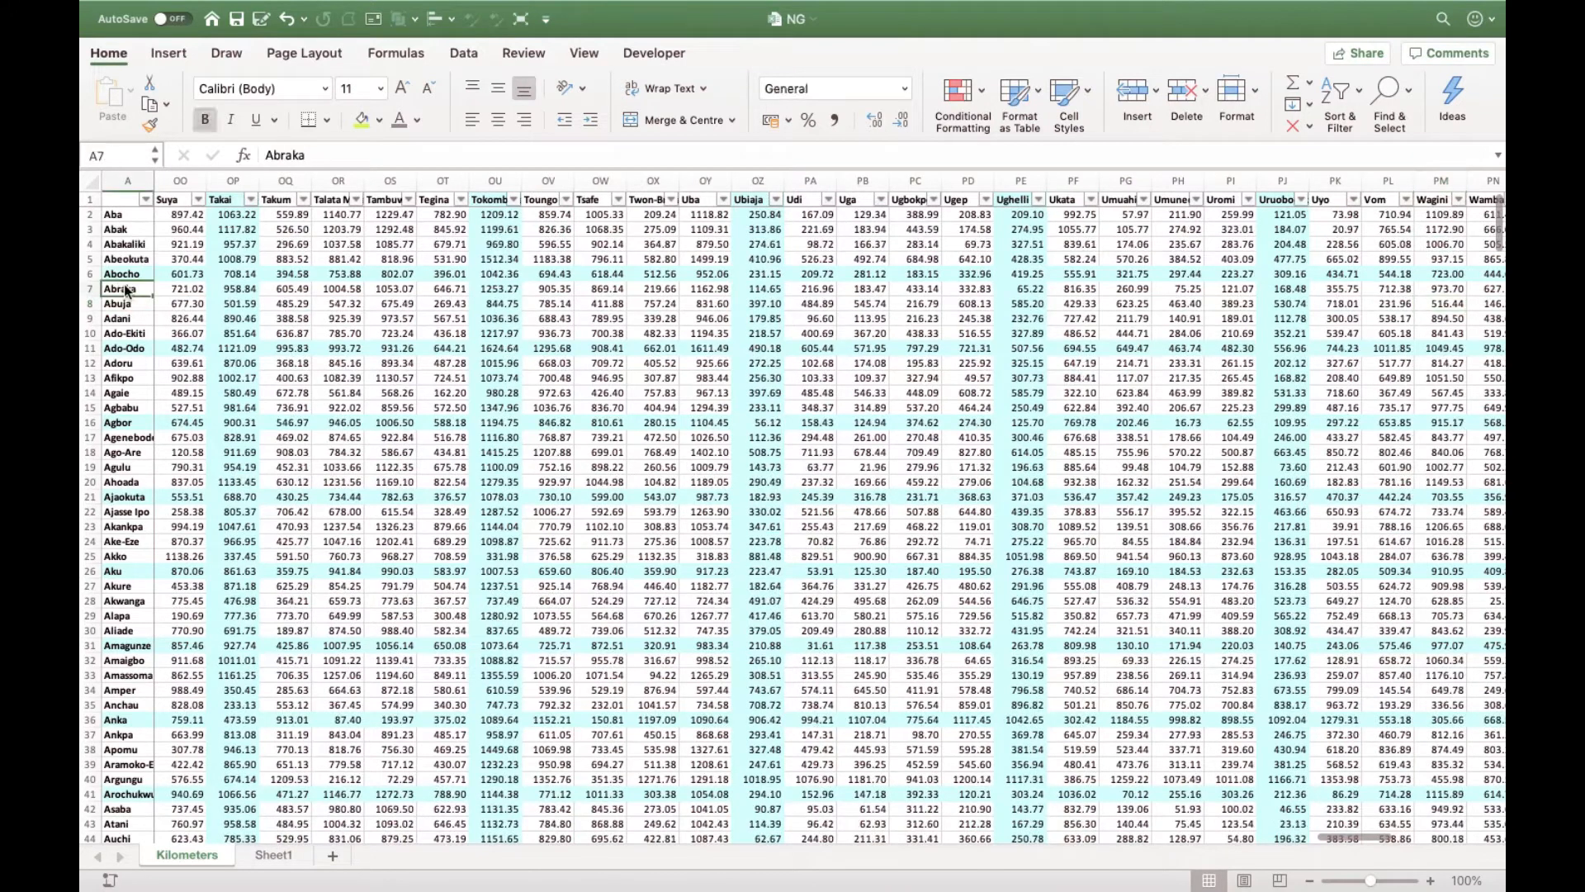
{"action": "left_click", "coordinate": [145, 200]}
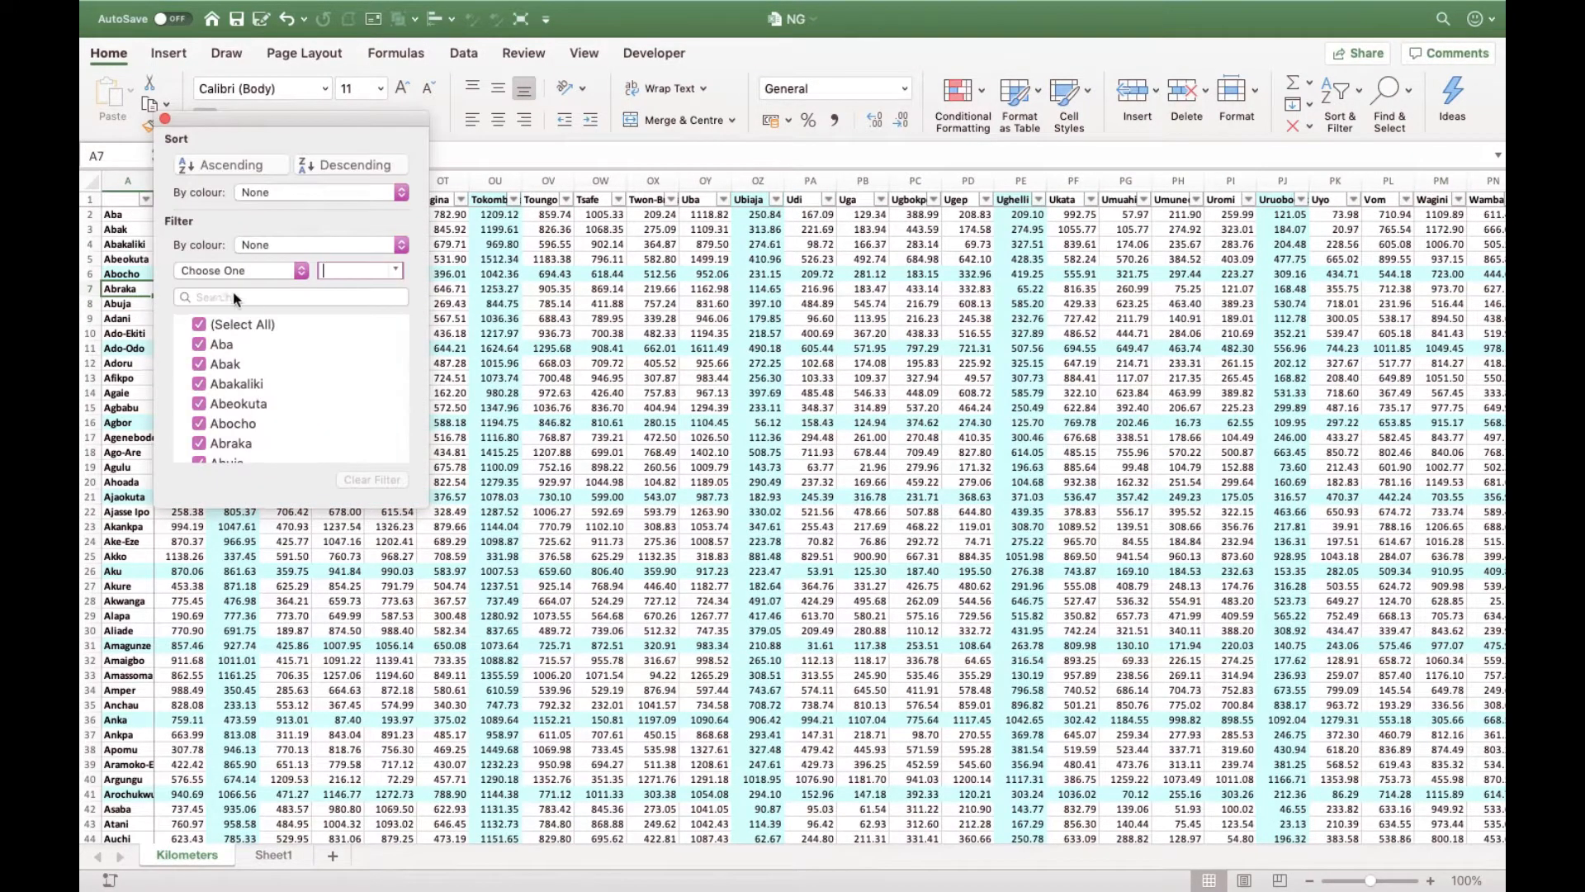
{"action": "left_click", "coordinate": [252, 298]}
{"action": "type", "text": "abuja"}
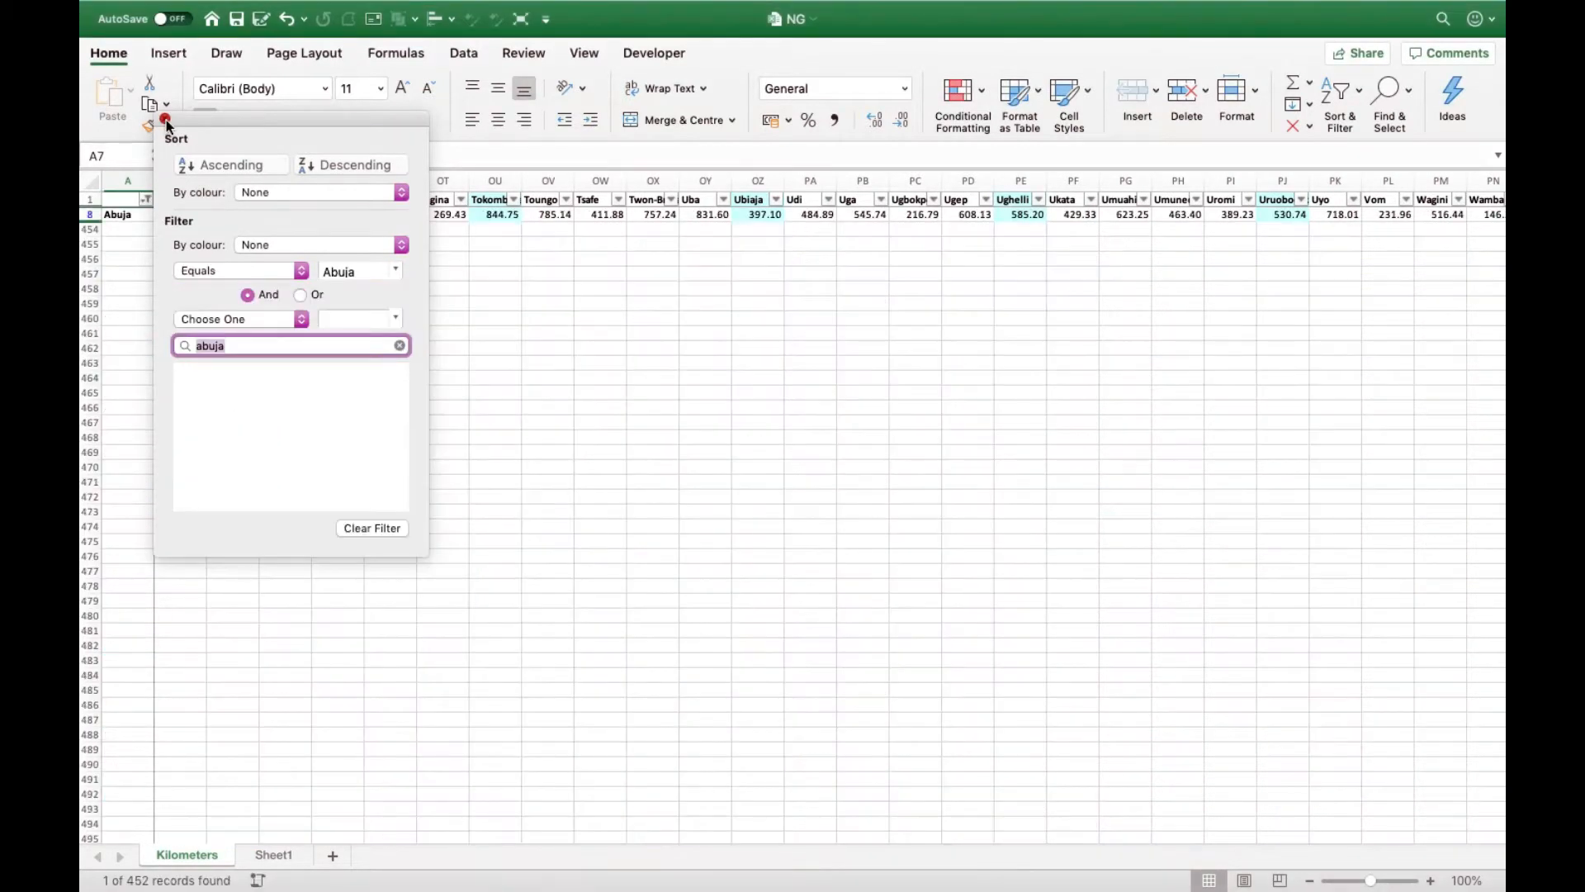
{"action": "left_click", "coordinate": [165, 119]}
- Go across the header row to the Akure column and examine the distance between Abuja and Akure in cell AA8
{"action": "left_click", "coordinate": [112, 201]}
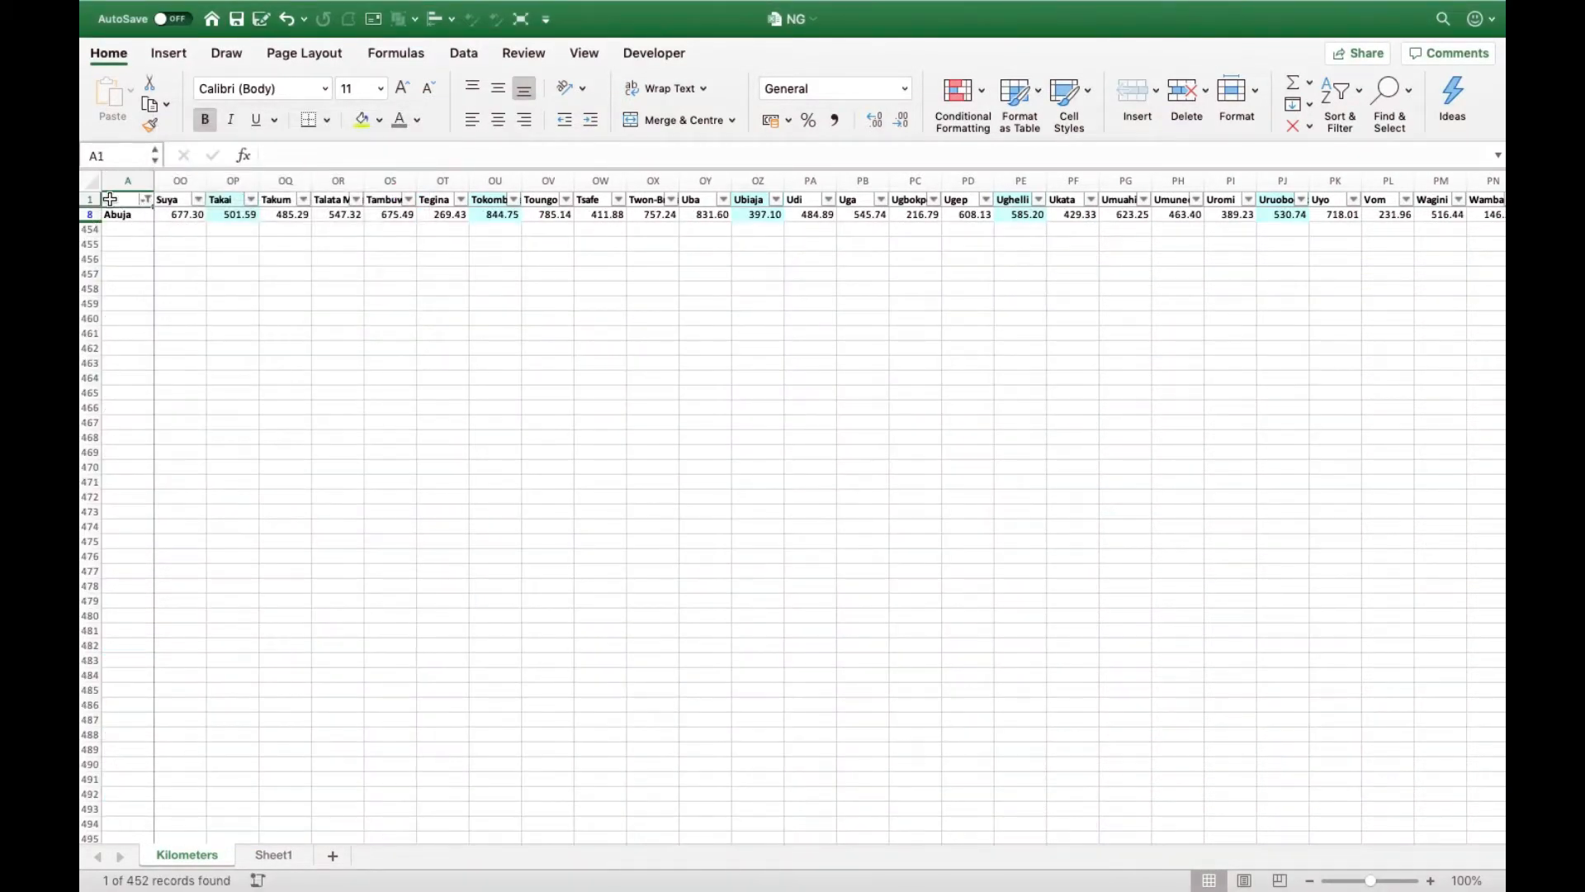
{"action": "key", "text": "Right"}
{"action": "key", "text": "Right"}
{"action": "key", "text": "Right"}
{"action": "key", "text": "Right"}
{"action": "key", "text": "Right"}
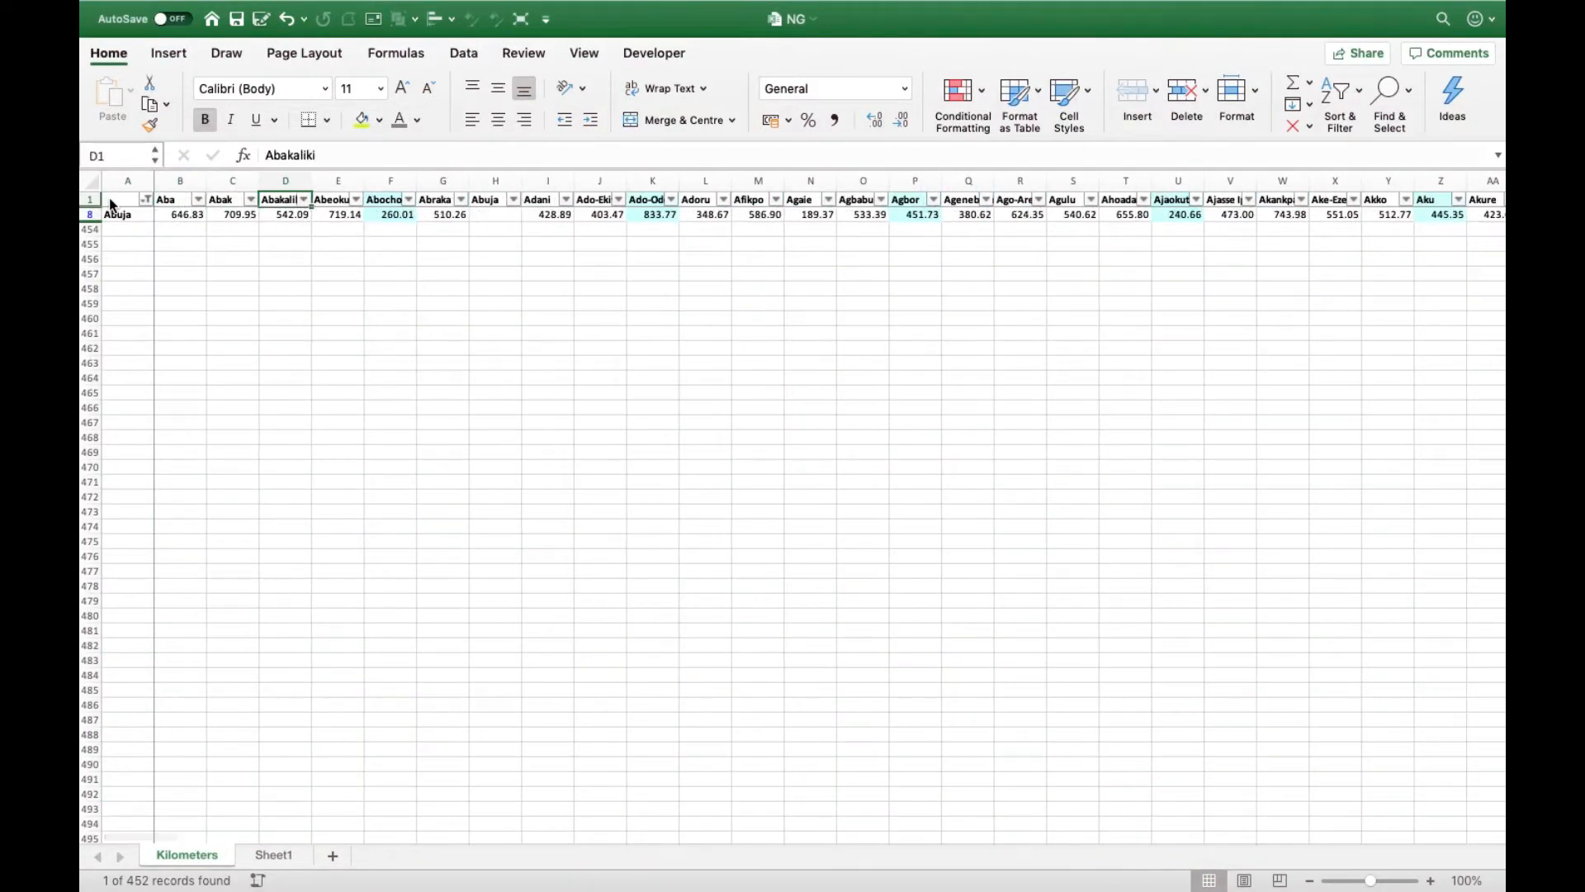
{"action": "key", "text": "Right"}
{"action": "key", "text": "Right"}
{"action": "key", "text": "Right"}
{"action": "key", "text": "Right"}
{"action": "key", "text": "Right"}
{"action": "key", "text": "Right"}
{"action": "key", "text": "Right"}
{"action": "key", "text": "Right"}
{"action": "key", "text": "Right"}
{"action": "key", "text": "Right"}
{"action": "key", "text": "Right"}
{"action": "key", "text": "Right"}
{"action": "key", "text": "Right"}
{"action": "key", "text": "Right"}
{"action": "key", "text": "Right"}
{"action": "key", "text": "Right"}
{"action": "key", "text": "Right"}
{"action": "key", "text": "Right"}
{"action": "key", "text": "Right"}
{"action": "key", "text": "Right"}
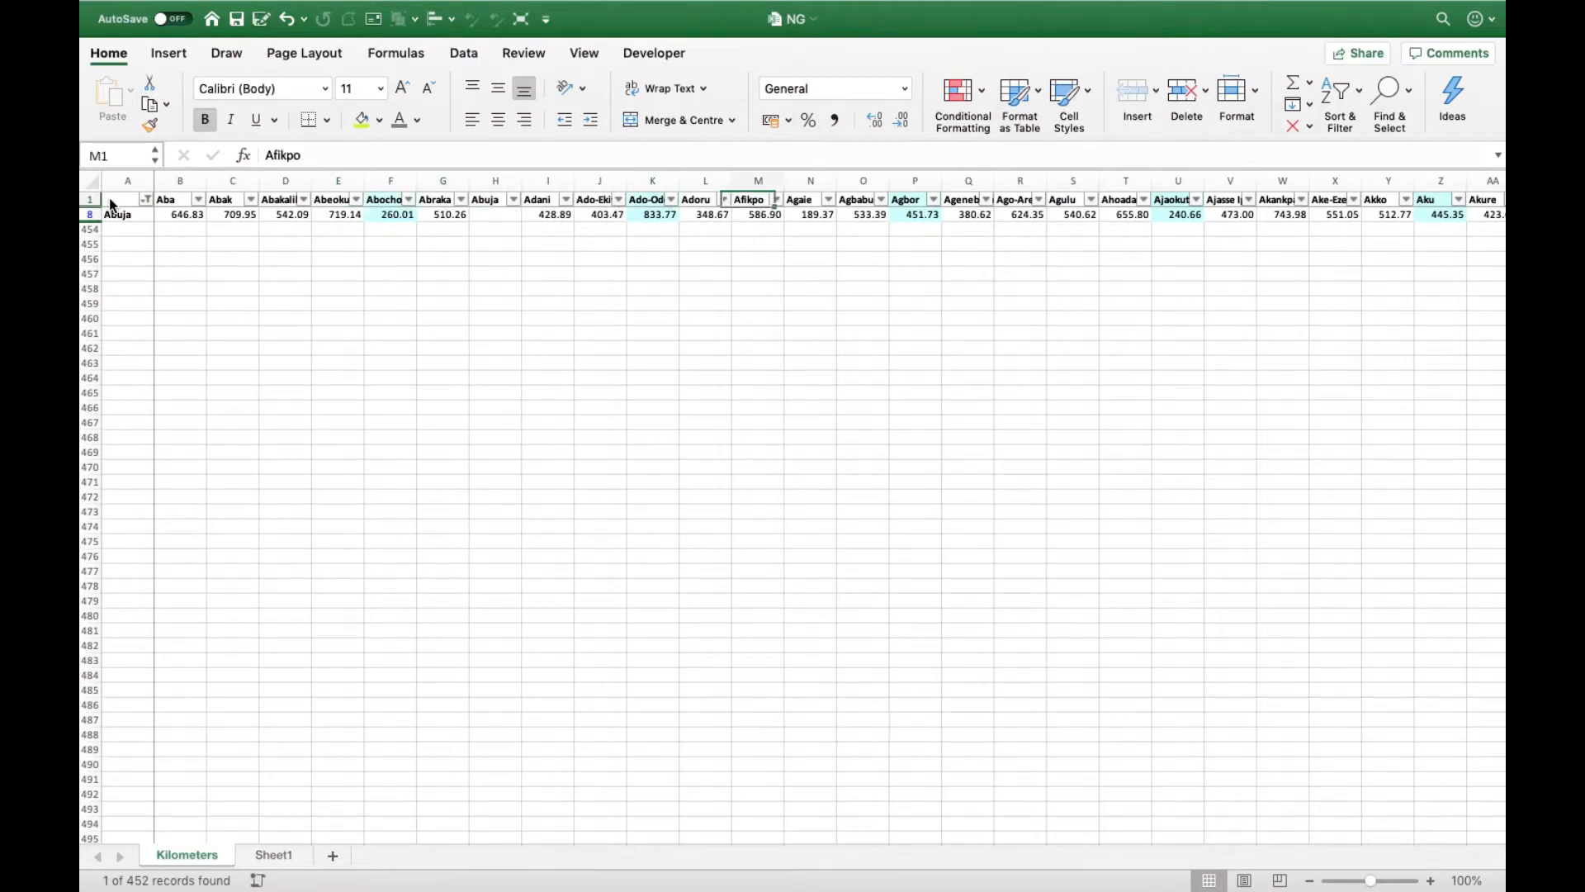
{"action": "key", "text": "Right"}
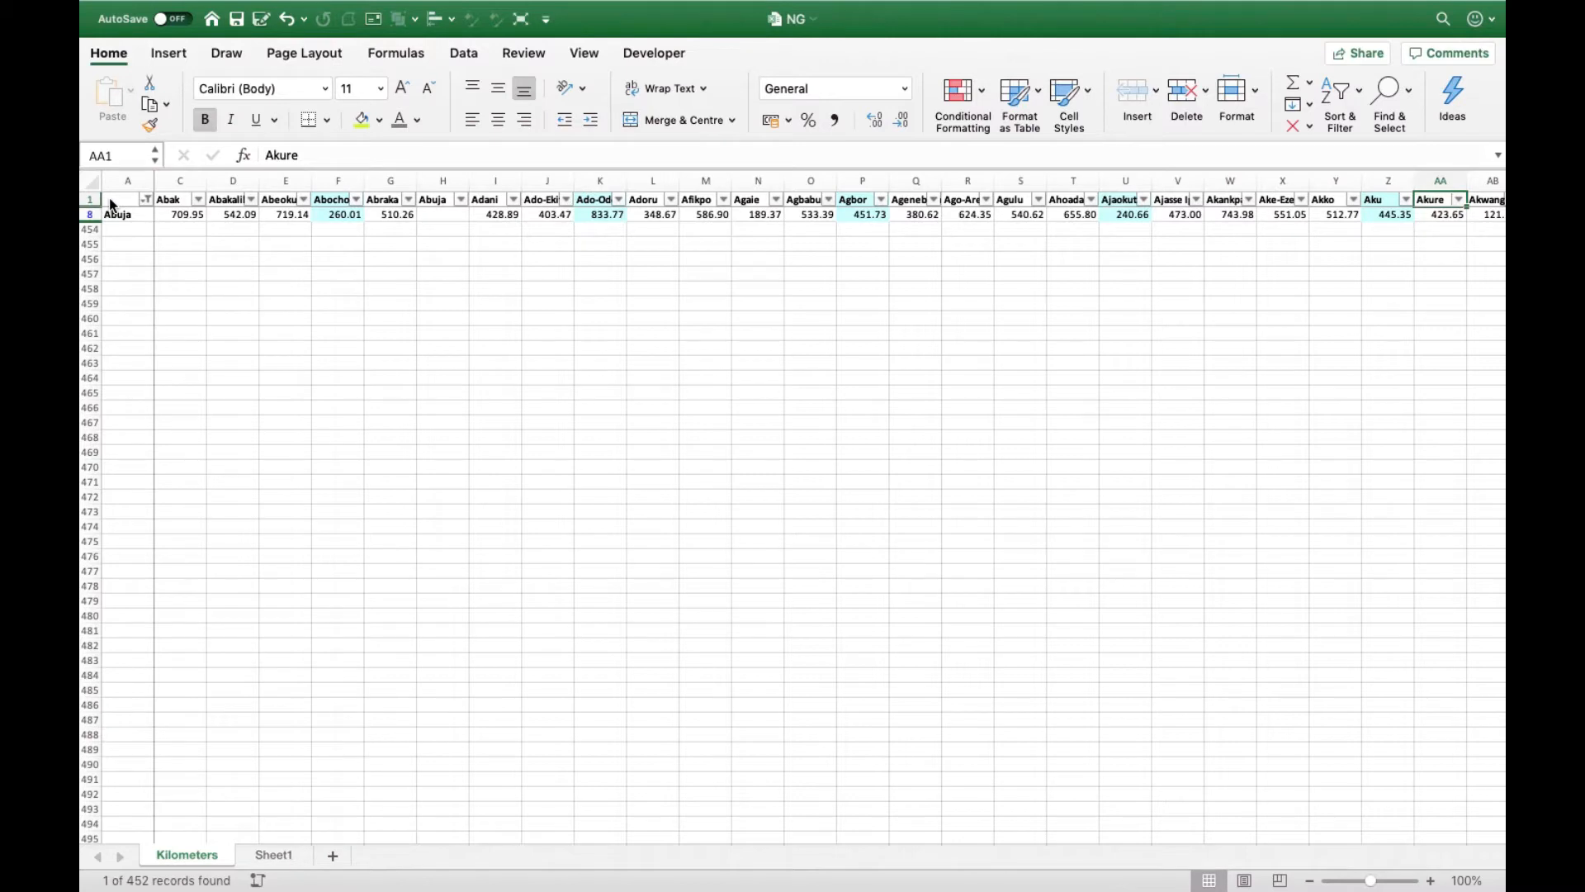
{"action": "key", "text": "Down"}
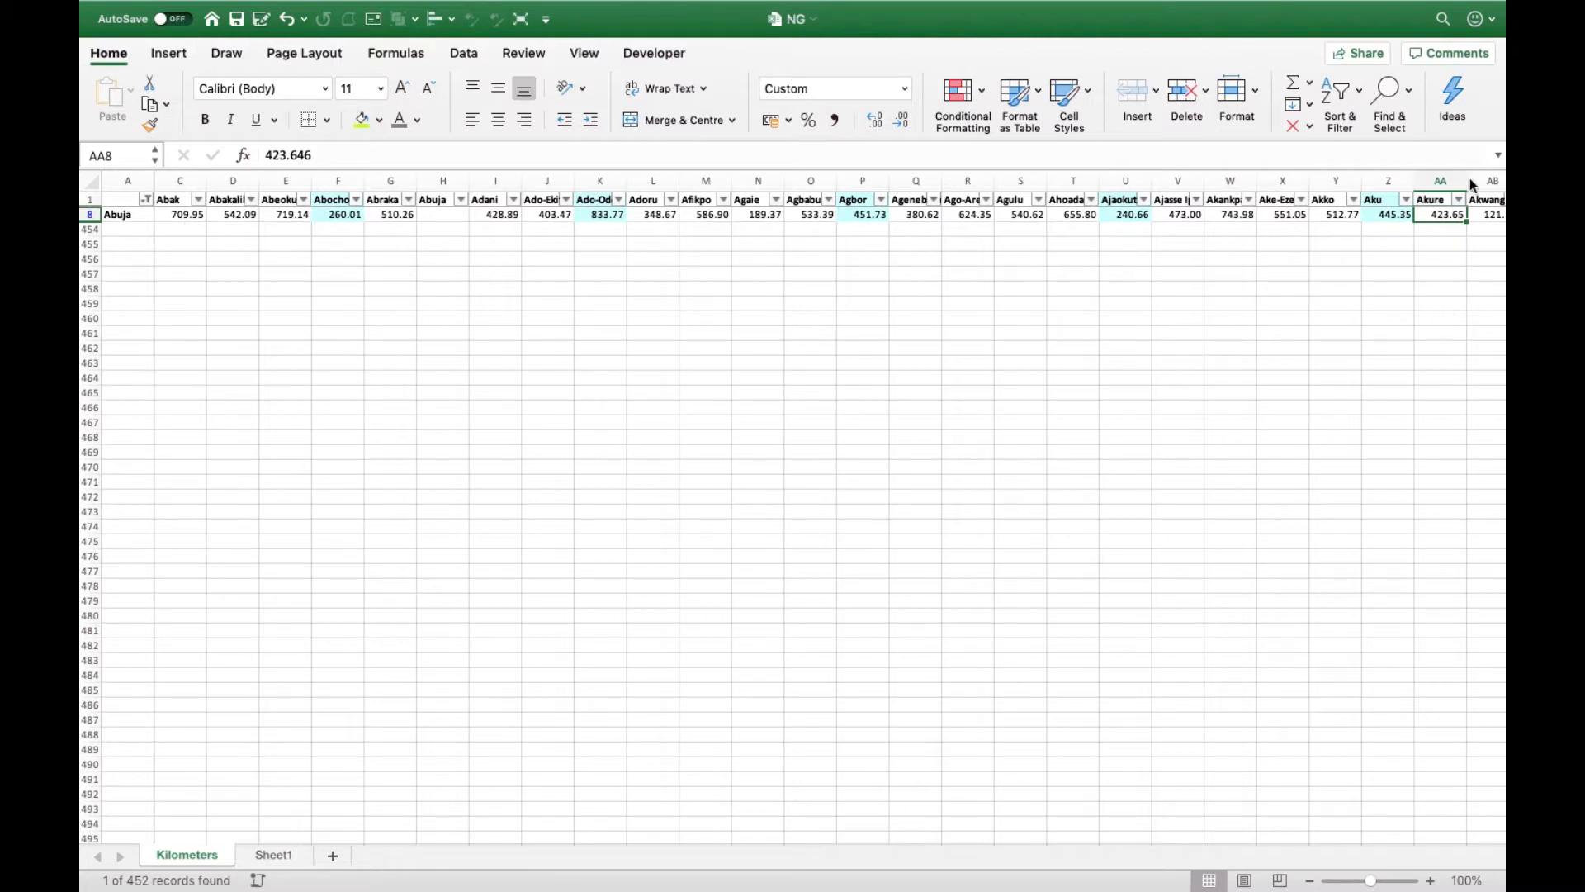
- Clear the Abuja filter from column A to show the rows for all cities
{"action": "left_click", "coordinate": [216, 280]}
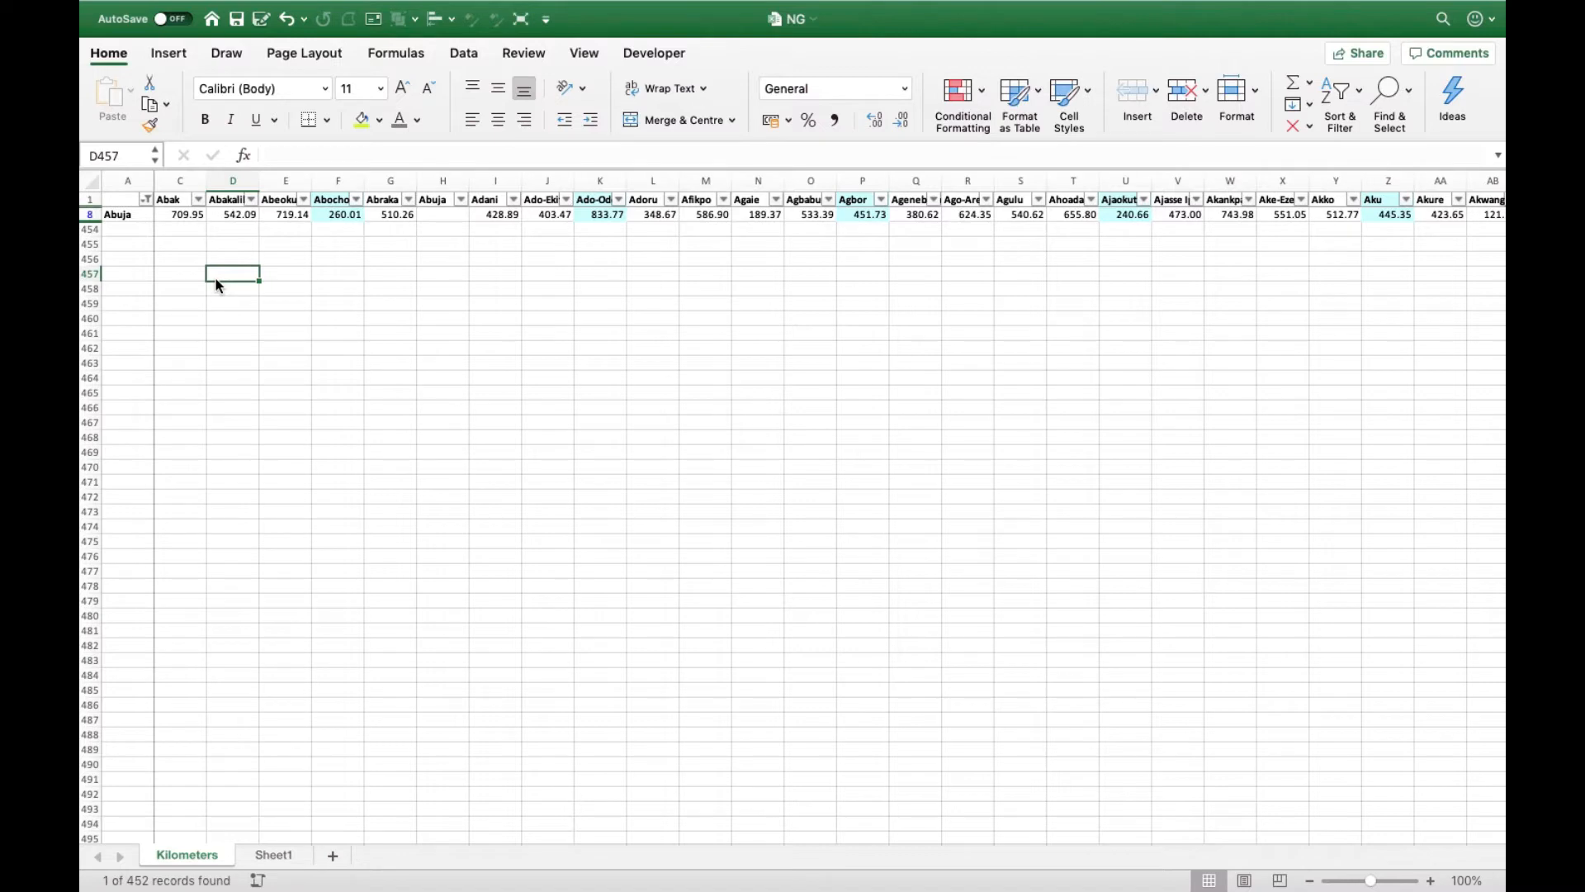
{"action": "left_click", "coordinate": [147, 201]}
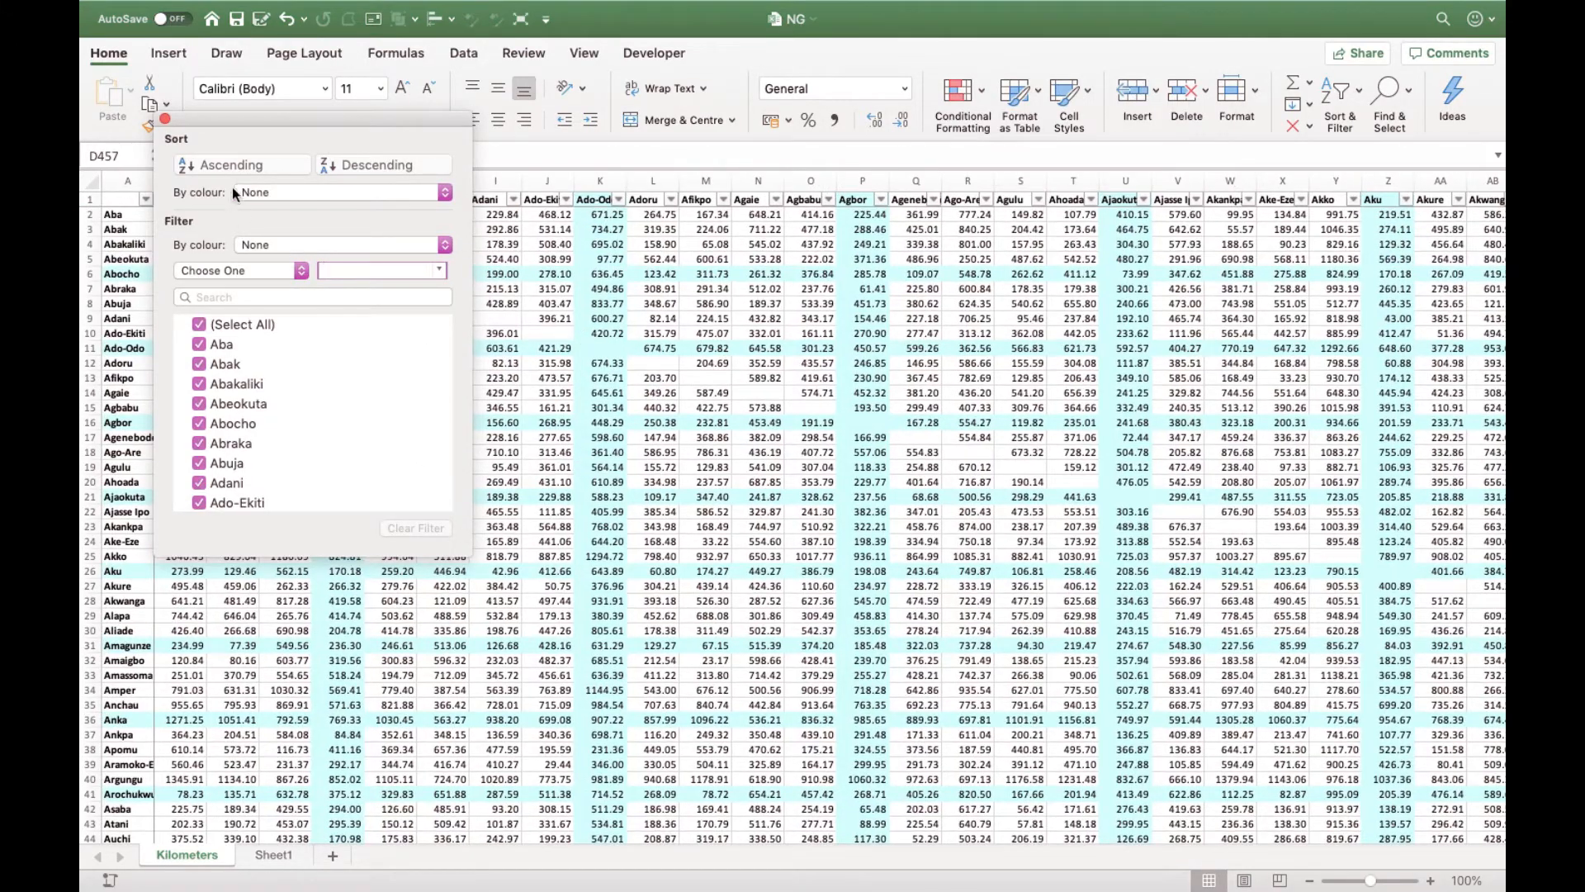
{"action": "left_click", "coordinate": [165, 119]}
{"action": "left_click", "coordinate": [335, 318]}
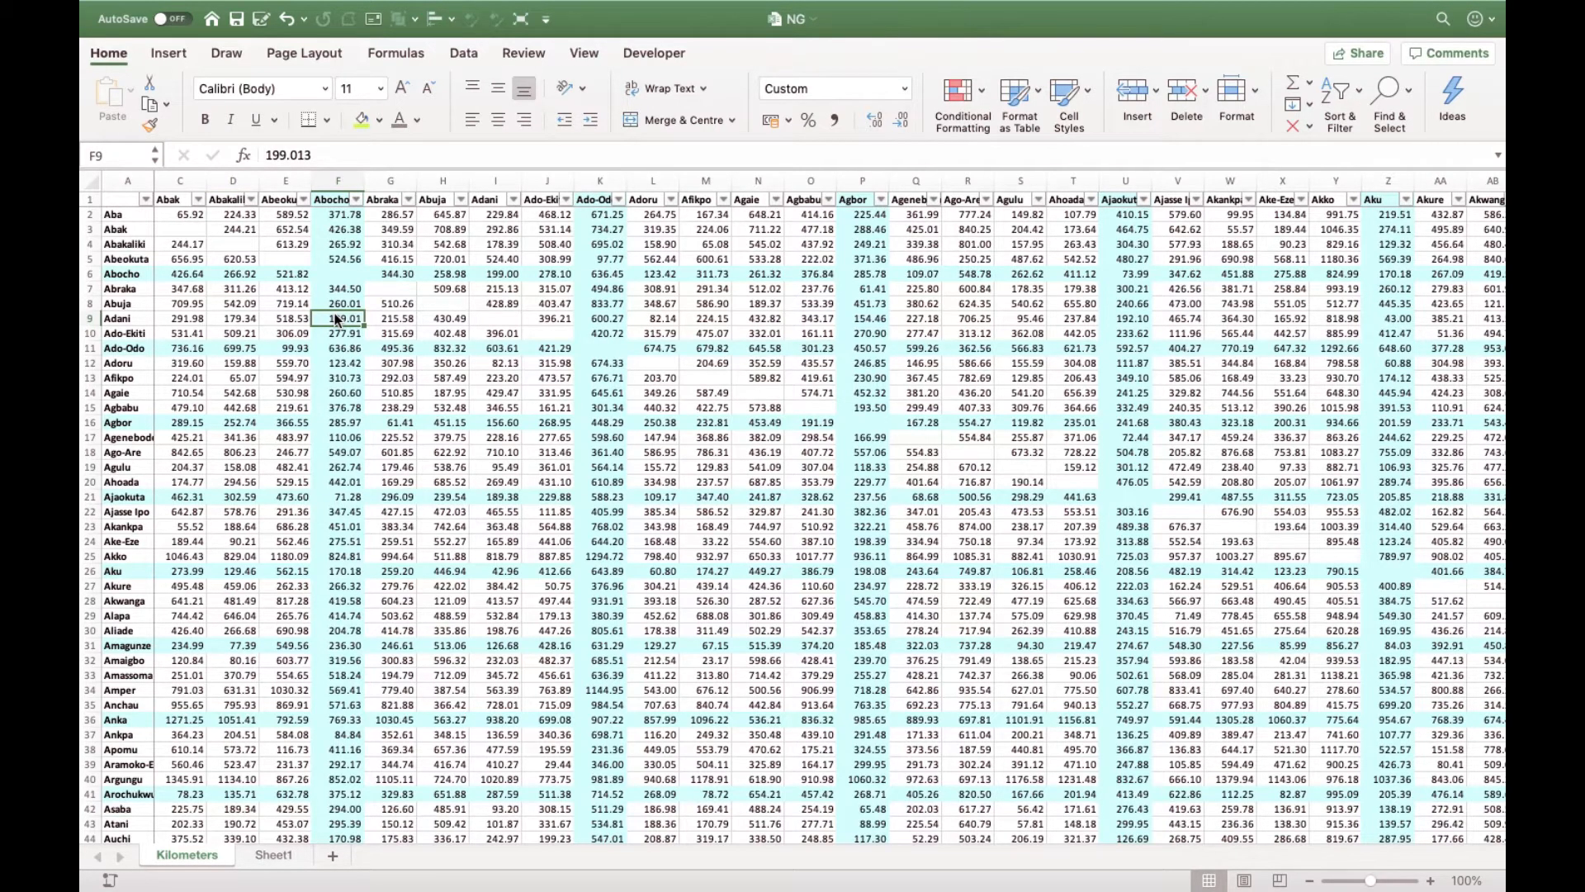
- Select the whole distance table from A1 to its last cell, the Mileage range, and widen the Name Box
{"action": "left_click", "coordinate": [194, 246]}
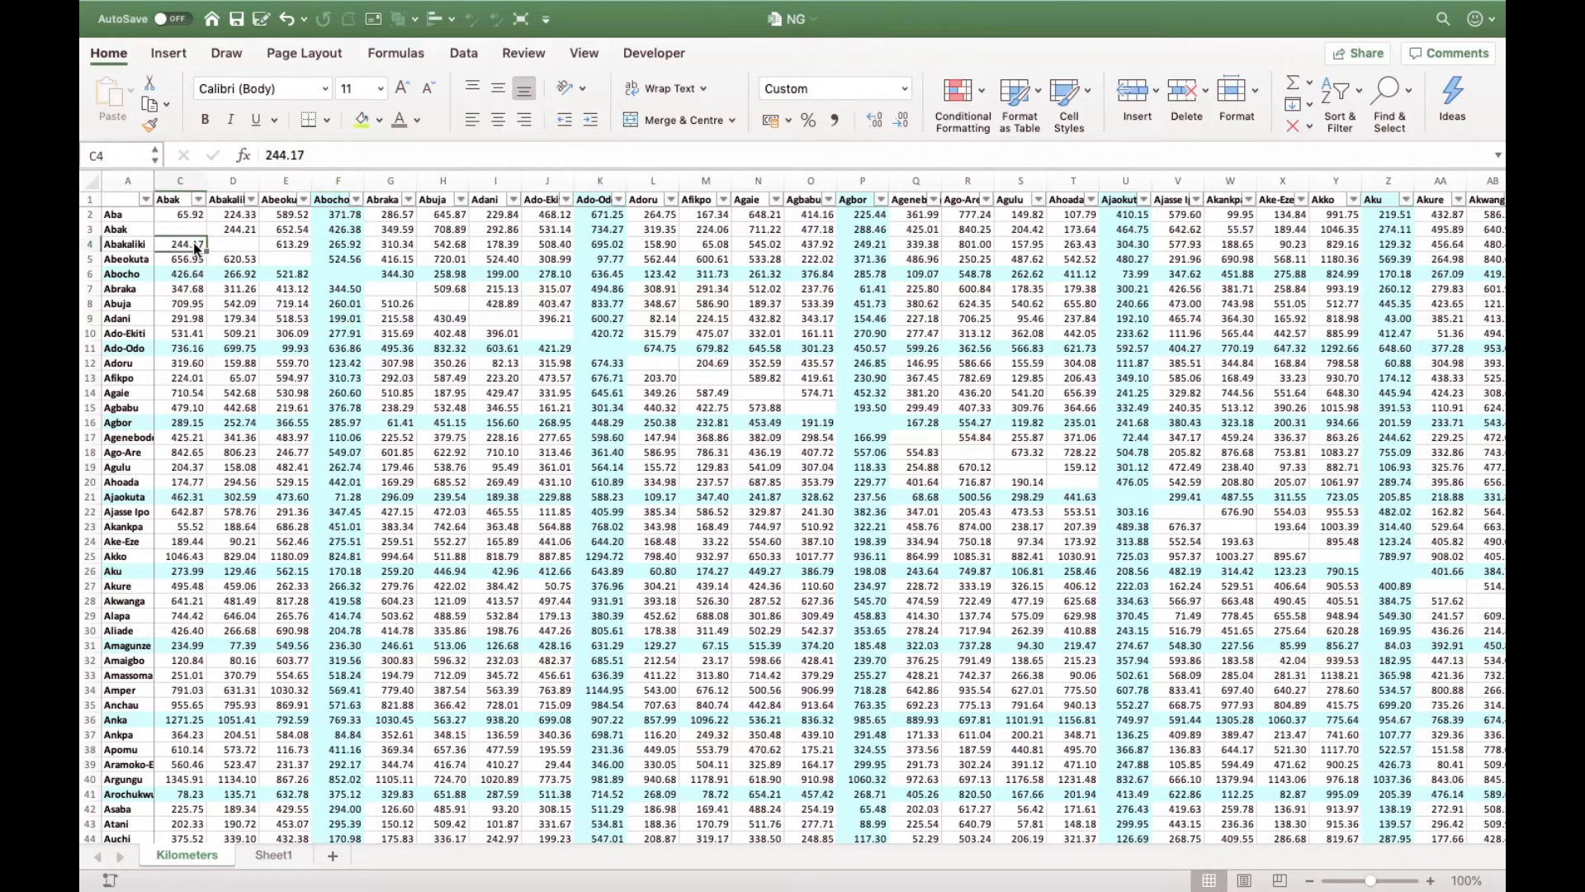
{"action": "left_click", "coordinate": [123, 200]}
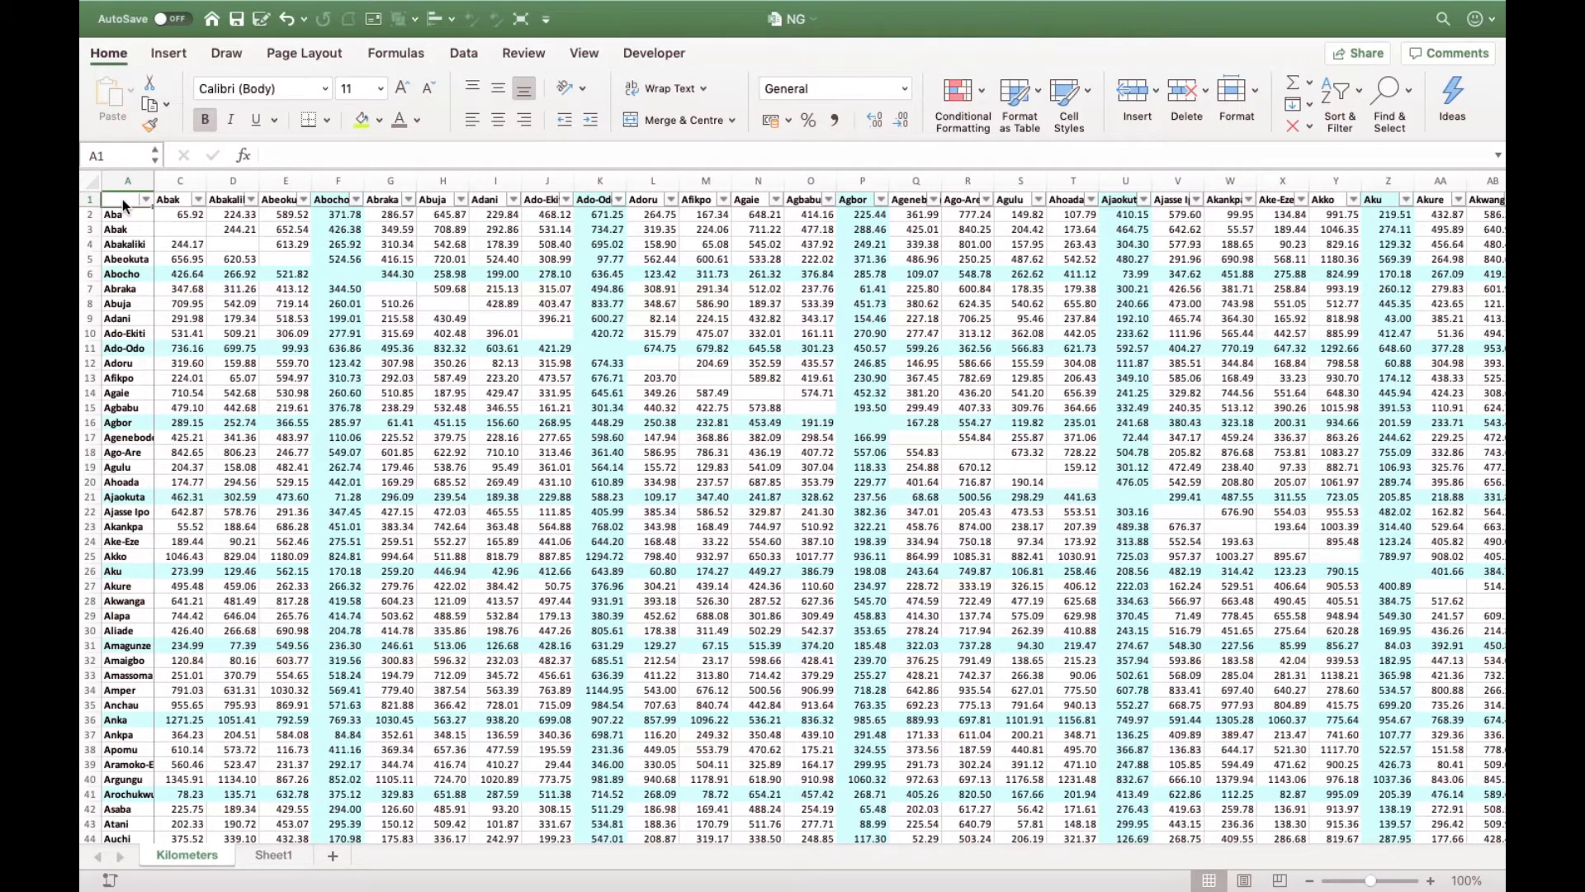
{"action": "key", "text": "ctrl+shift+End"}
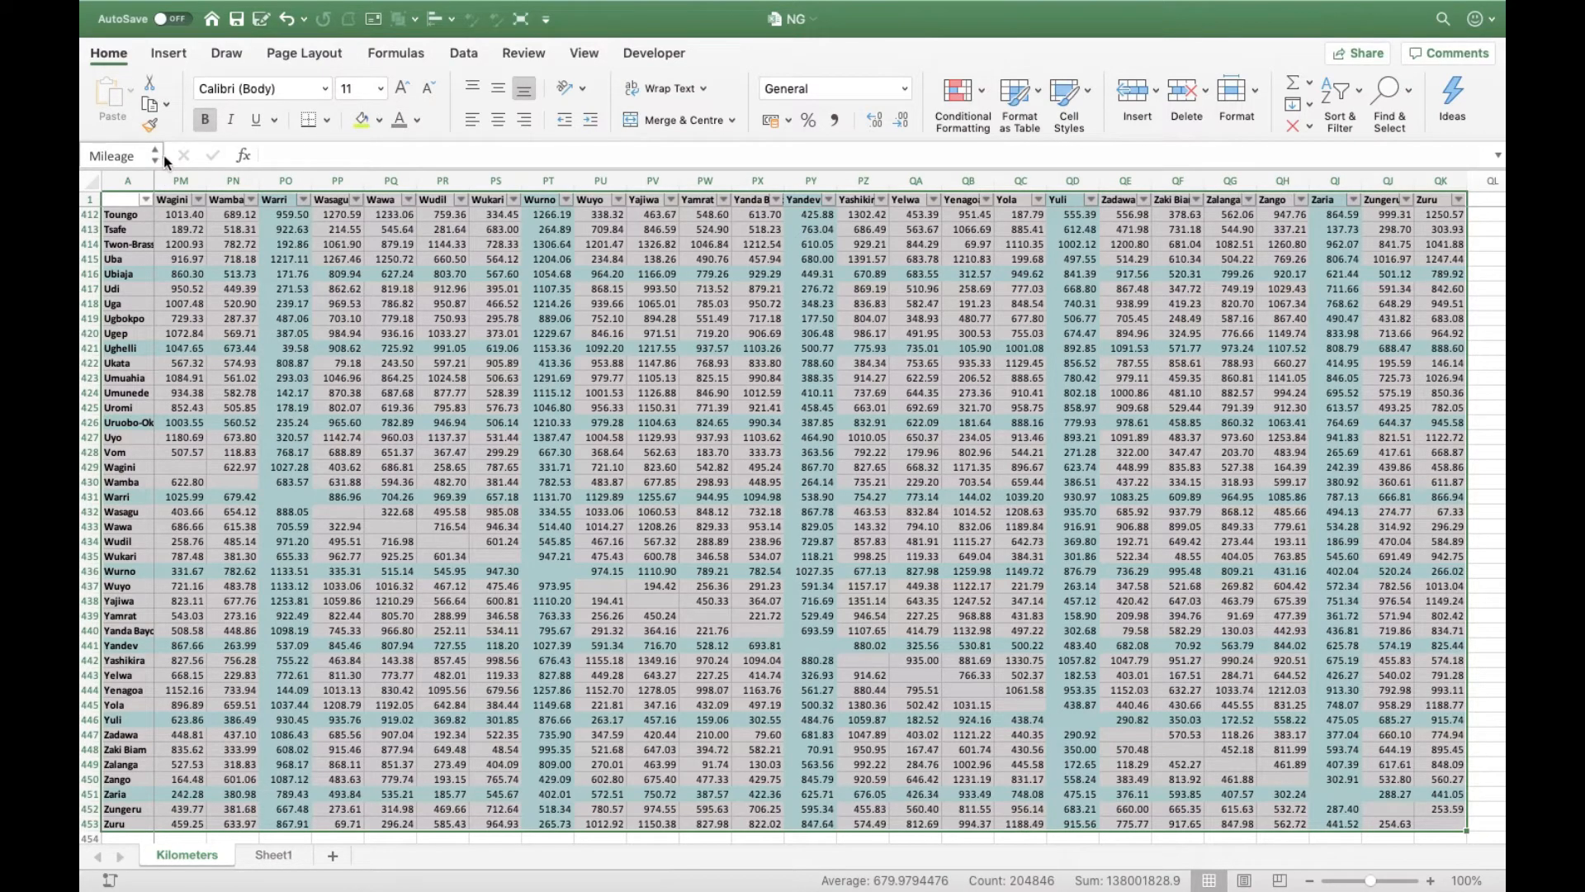
{"action": "left_click_drag", "start_coordinate": [164, 155], "coordinate": [256, 155]}
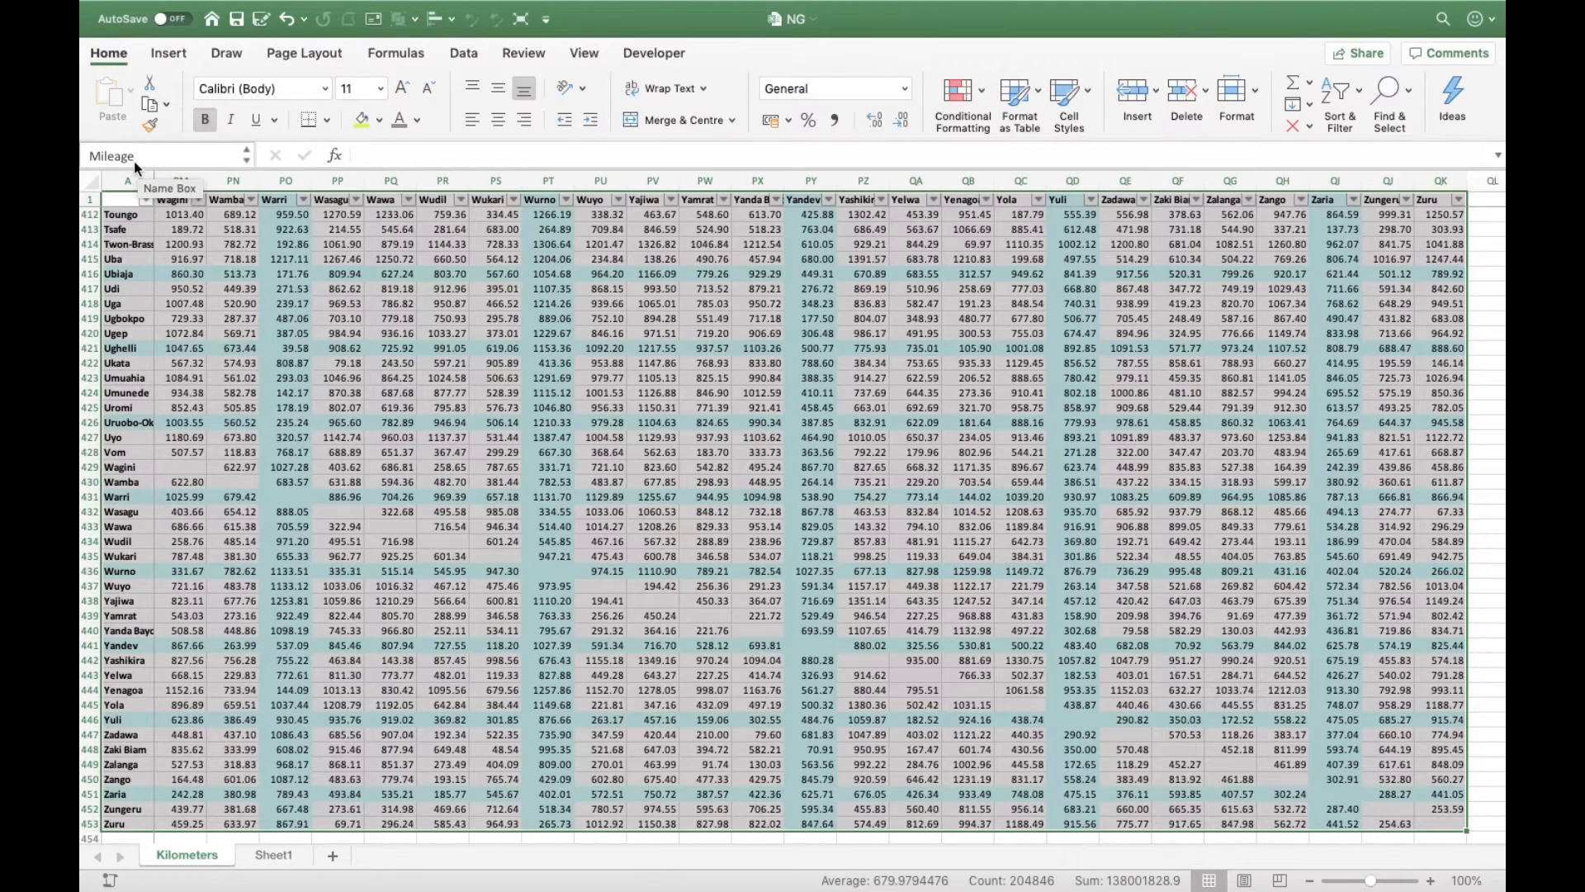
{"action": "left_click", "coordinate": [335, 333]}
- Open Sheet1, which holds the short list of major cities
{"action": "scroll", "coordinate": [334, 334], "scroll_direction": "up", "scroll_amount": 15}
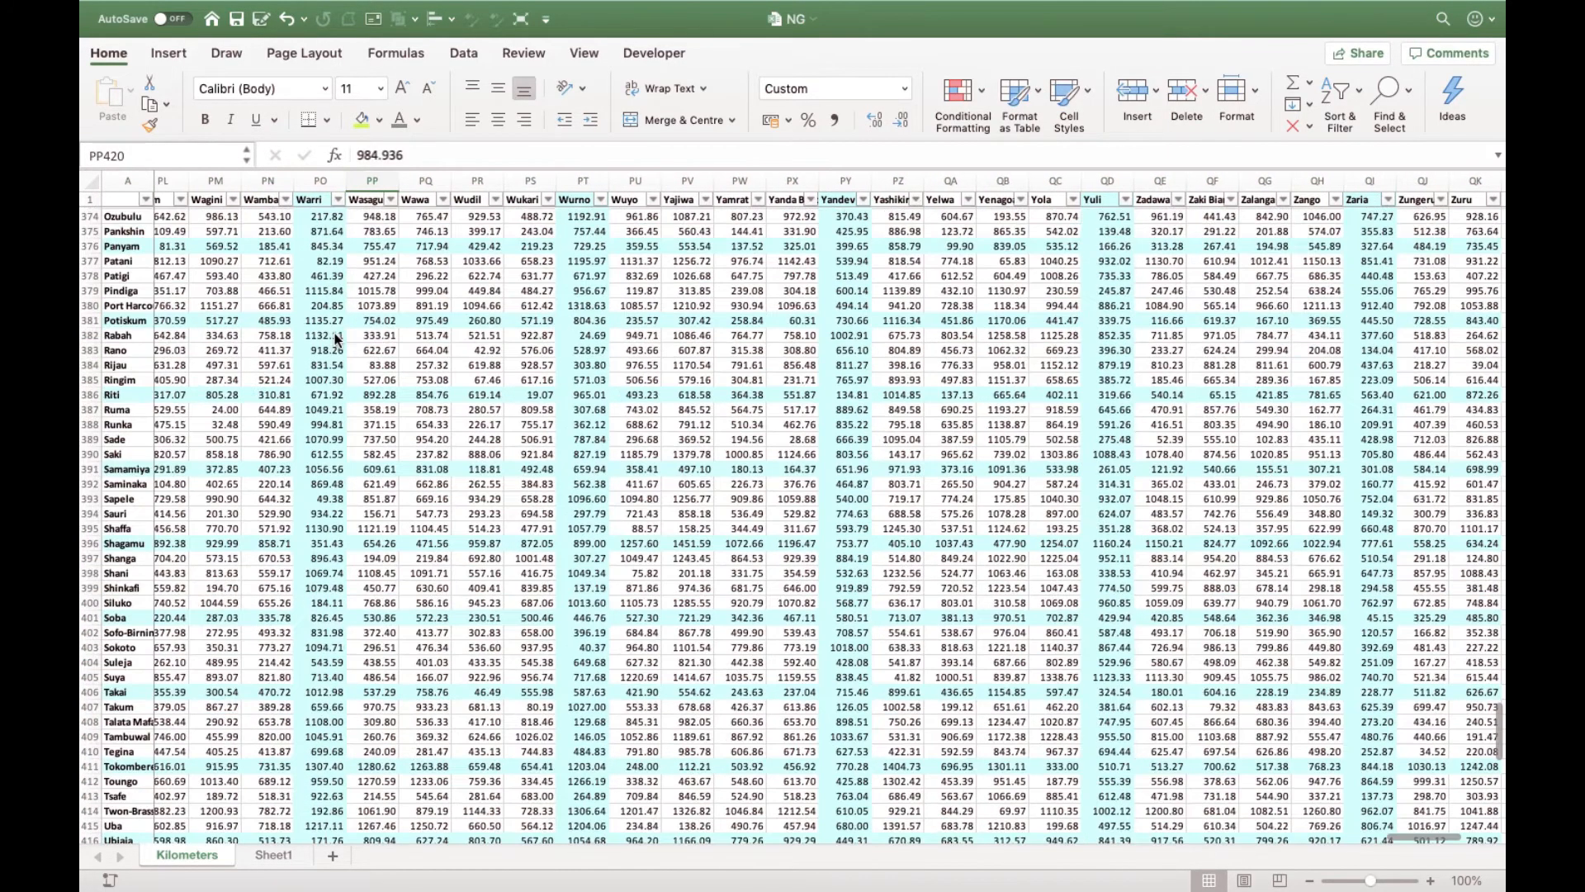
{"action": "scroll", "coordinate": [335, 334], "scroll_direction": "up", "scroll_amount": 20}
{"action": "scroll", "coordinate": [335, 334], "scroll_direction": "left", "scroll_amount": 20}
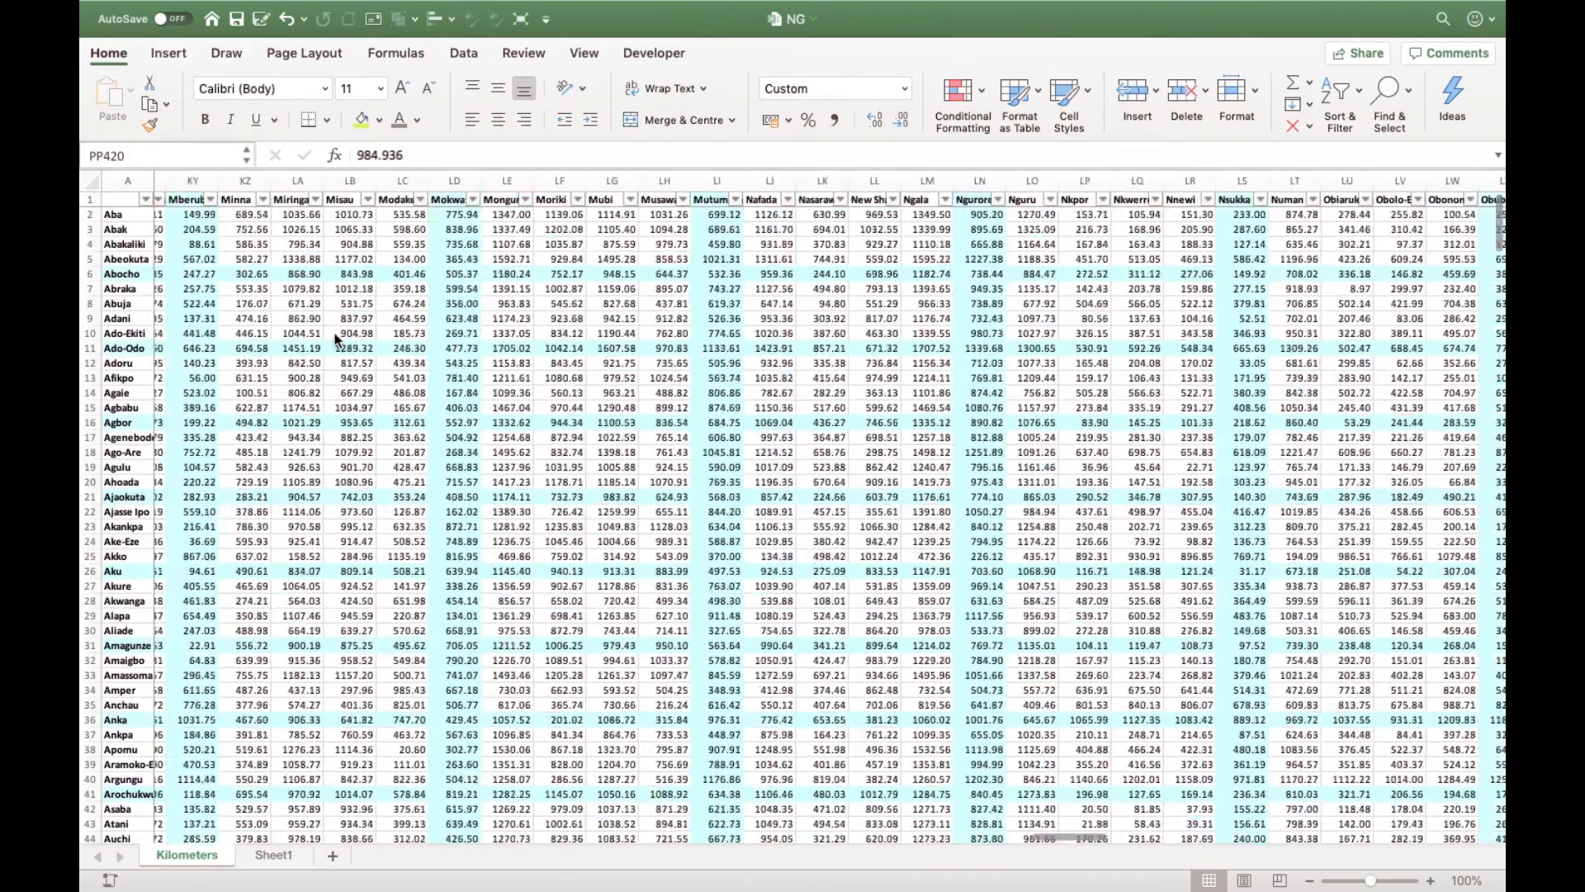
{"action": "scroll", "coordinate": [334, 337], "scroll_direction": "left", "scroll_amount": 20}
{"action": "scroll", "coordinate": [336, 339], "scroll_direction": "left", "scroll_amount": 3}
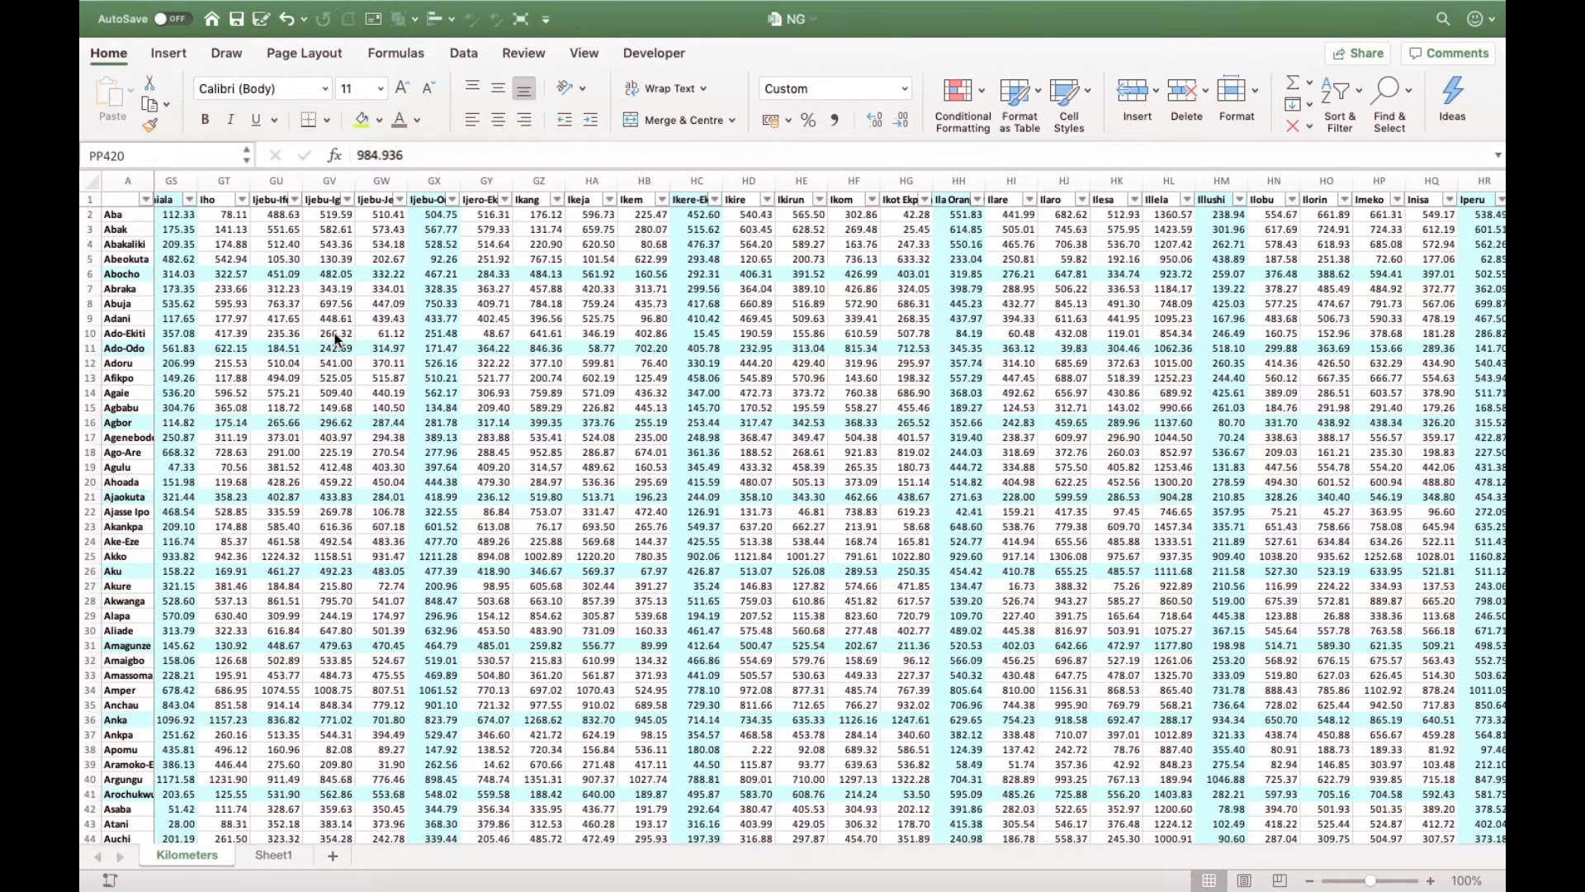
{"action": "left_click", "coordinate": [334, 334]}
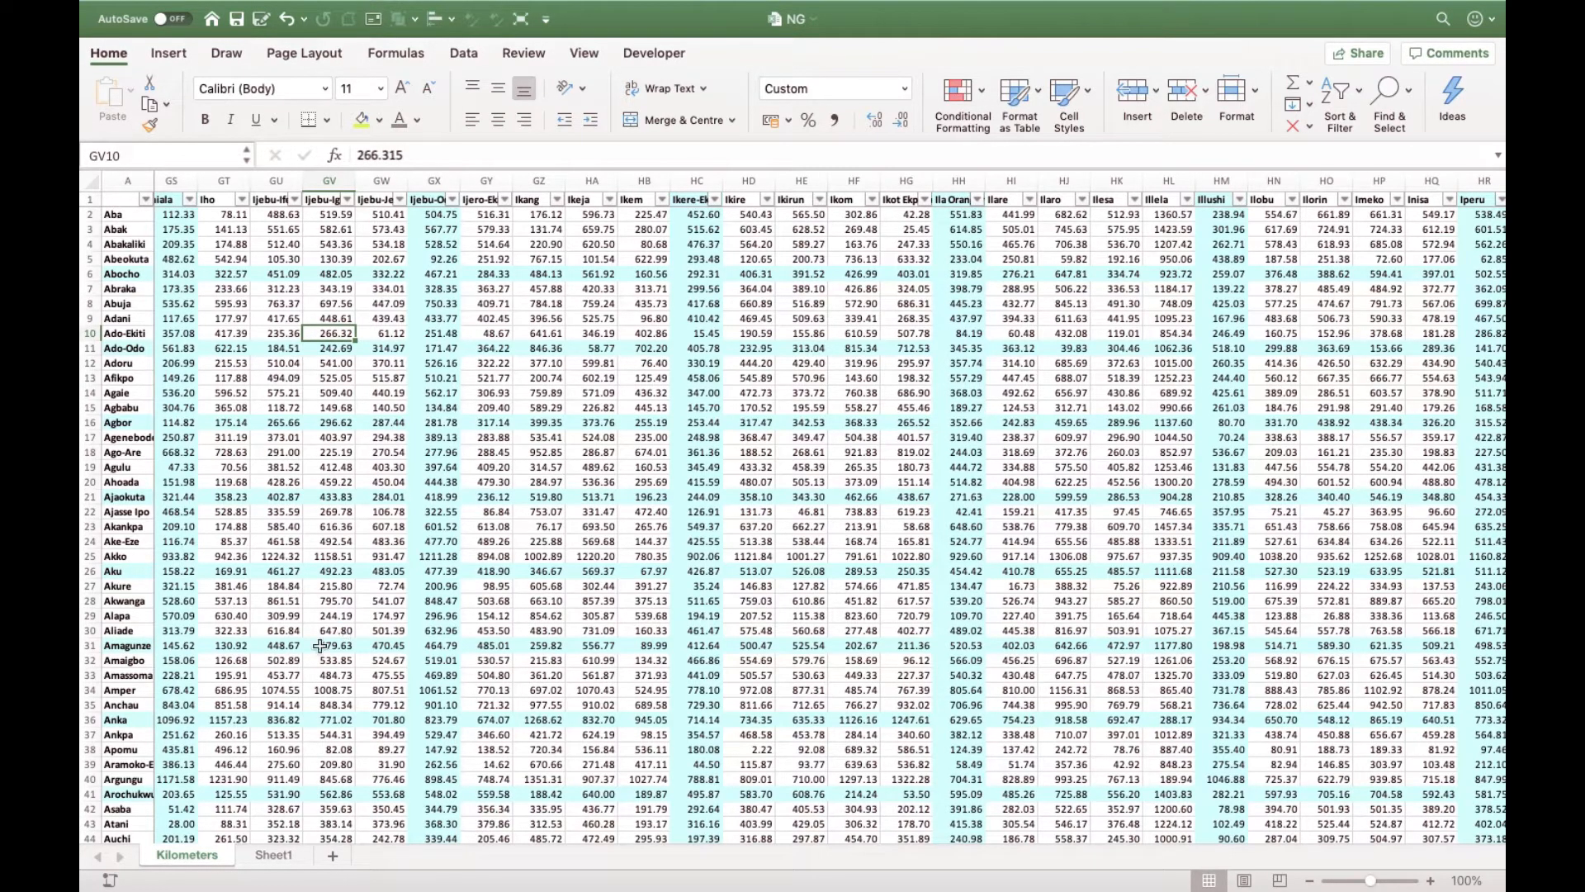
{"action": "left_click", "coordinate": [275, 855]}
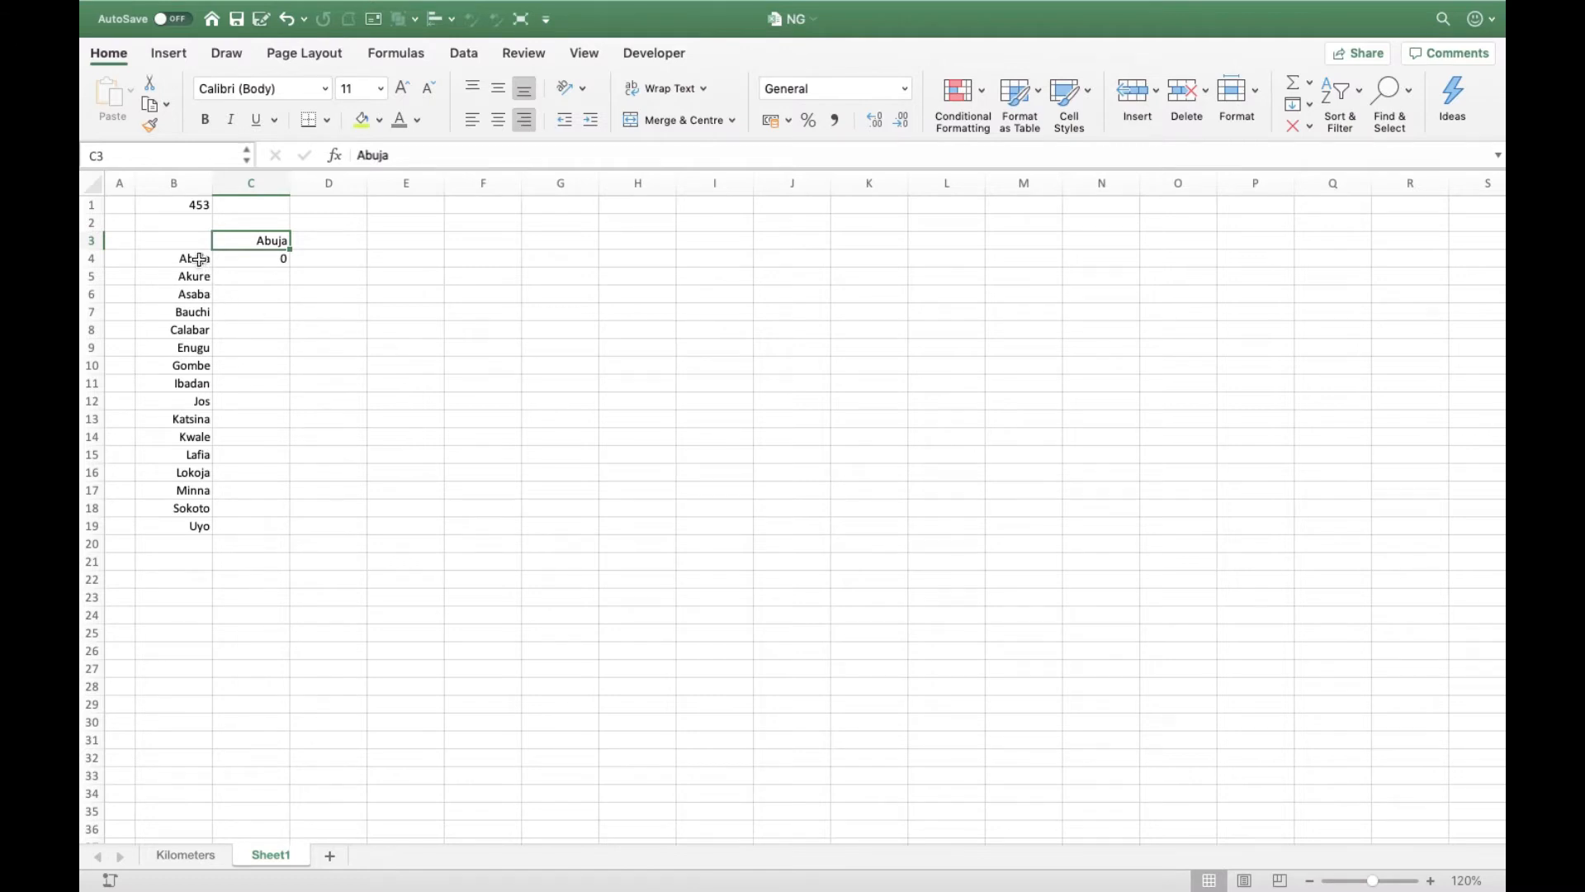
- Copy the city list in B4:B19 and paste it transposed as a header row starting at C3
{"action": "left_click_drag", "start_coordinate": [201, 259], "coordinate": [212, 527]}
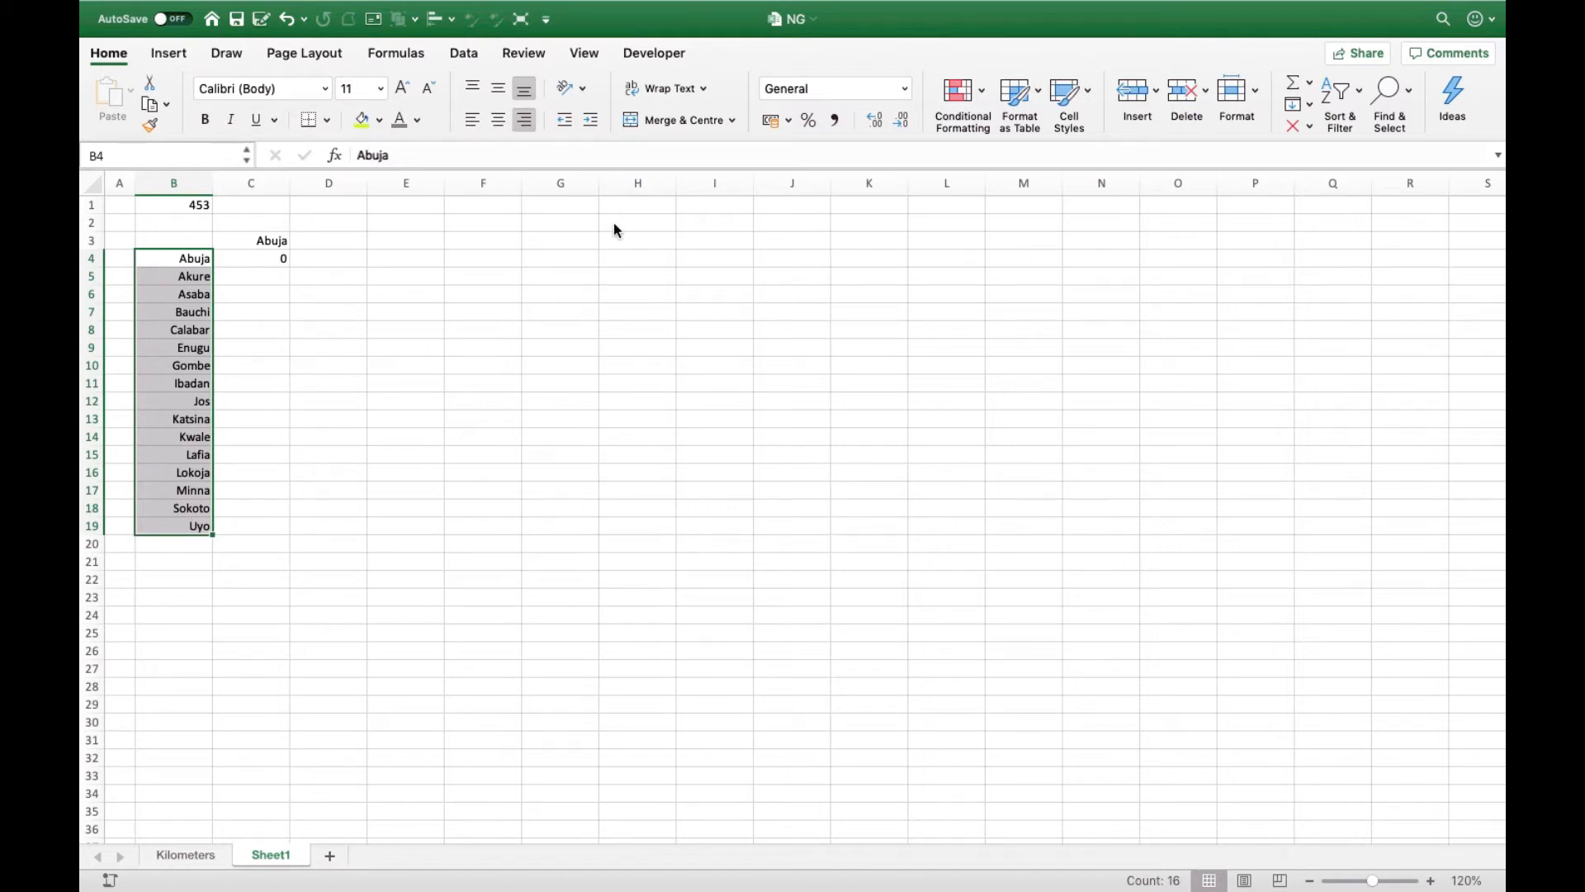
{"action": "key", "text": "super+c"}
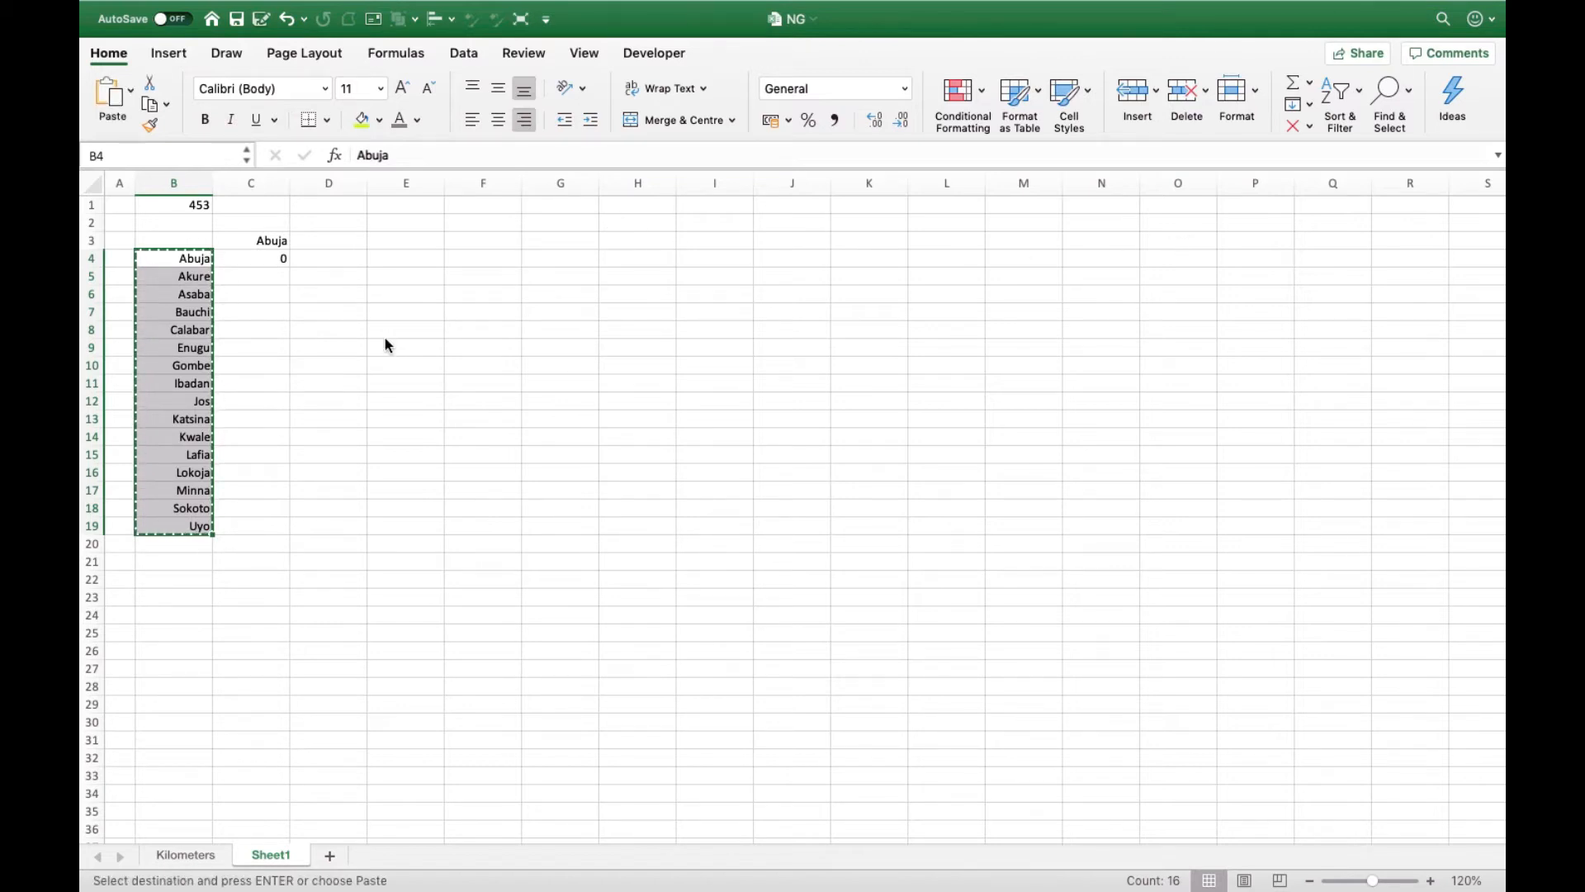
{"action": "left_click", "coordinate": [265, 241]}
{"action": "left_click", "coordinate": [264, 243]}
{"action": "right_click", "coordinate": [265, 245]}
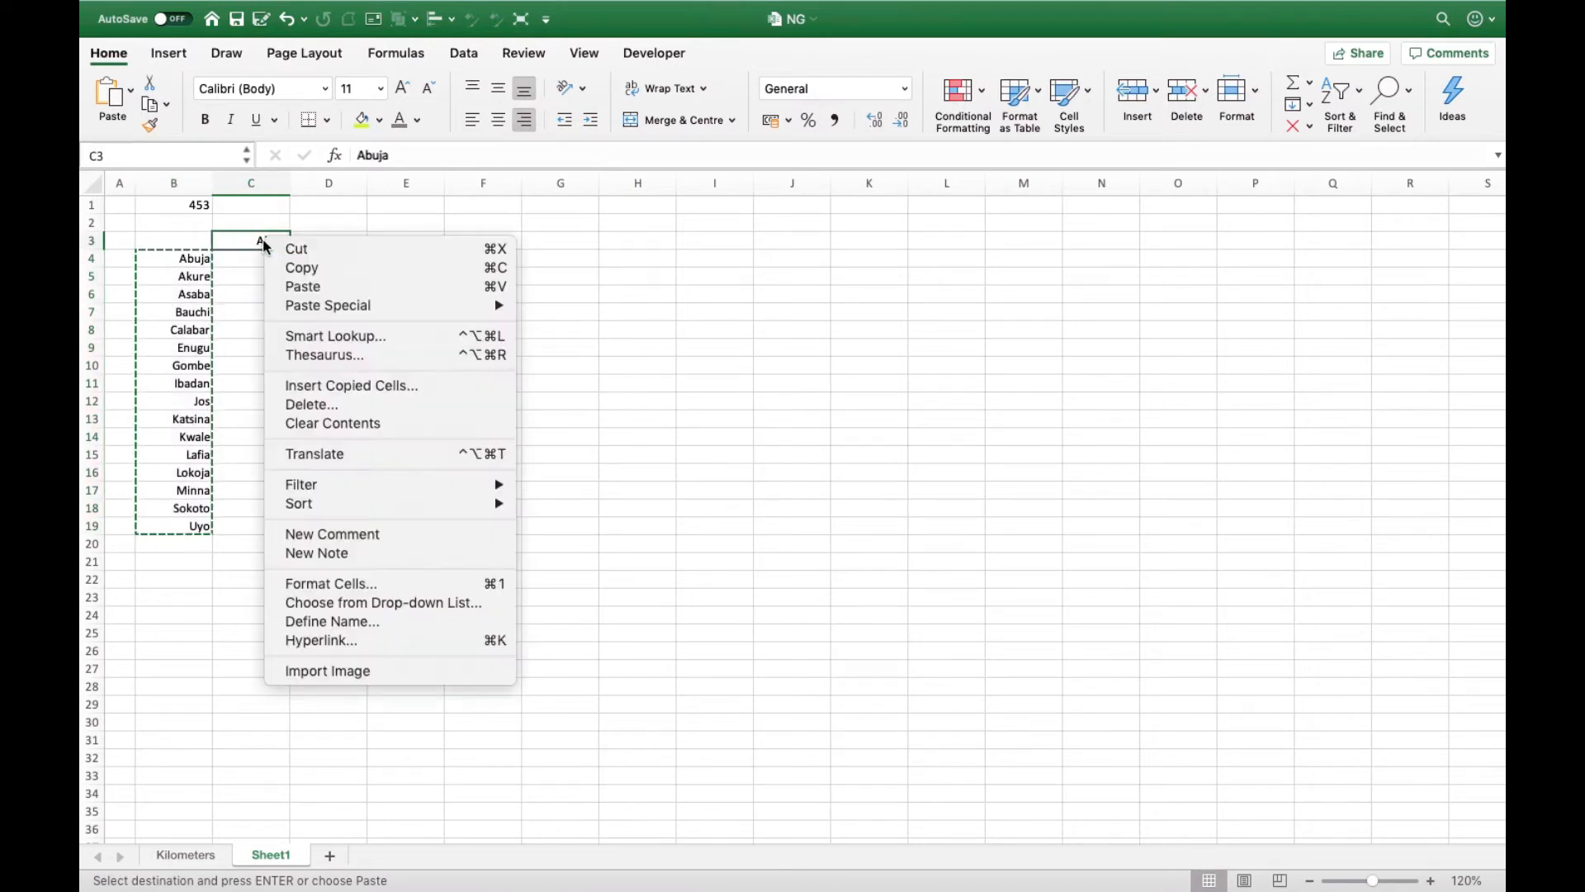
{"action": "mouse_move", "coordinate": [450, 312]}
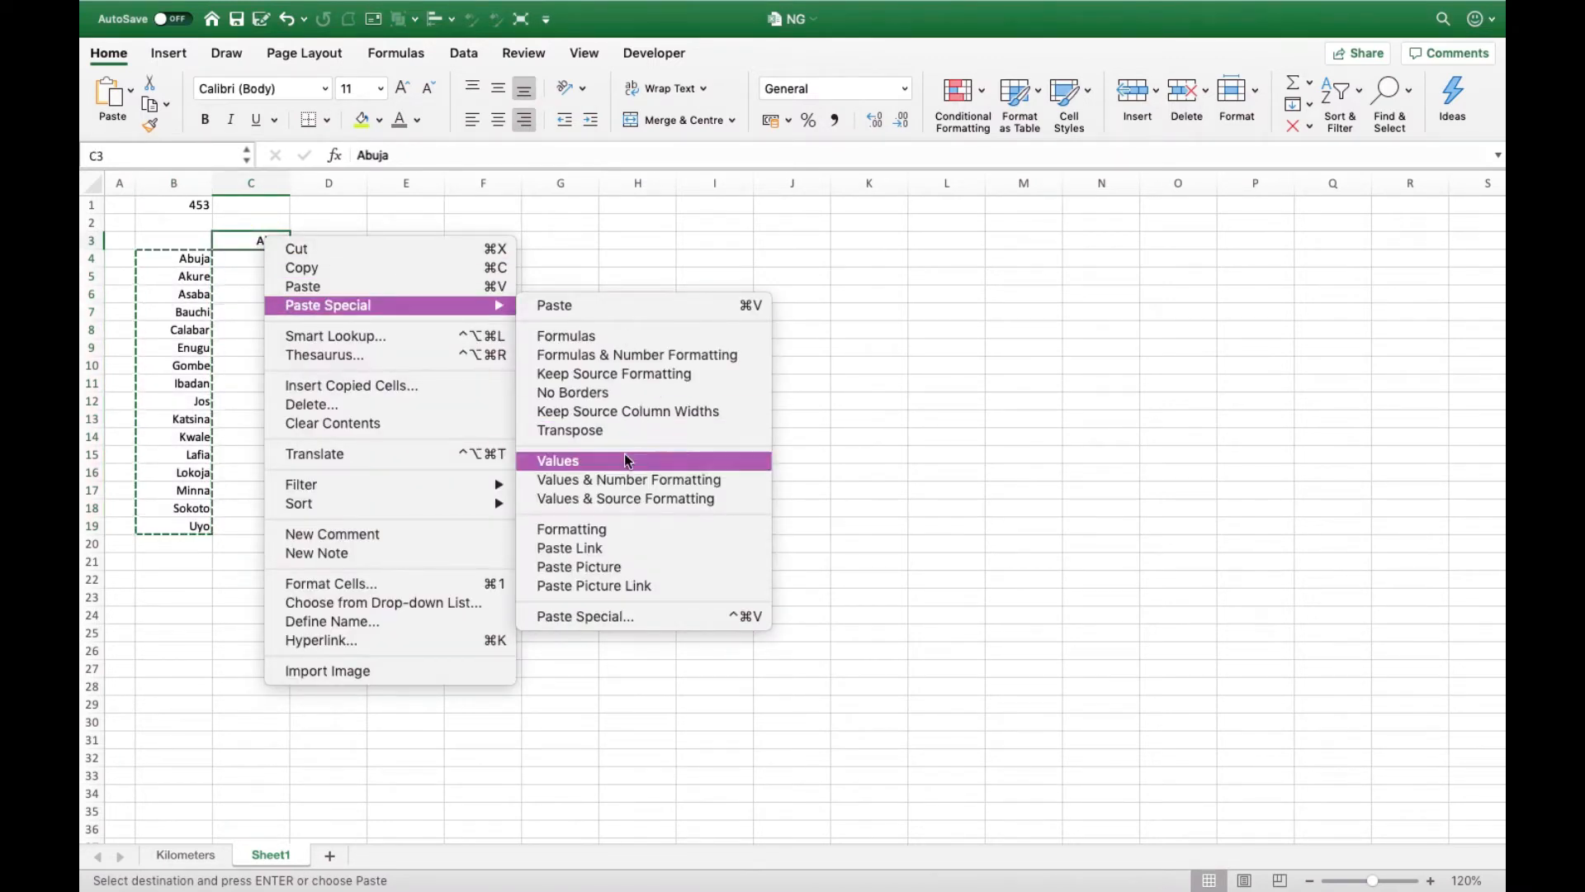
{"action": "left_click", "coordinate": [612, 428]}
{"action": "left_click", "coordinate": [576, 400]}
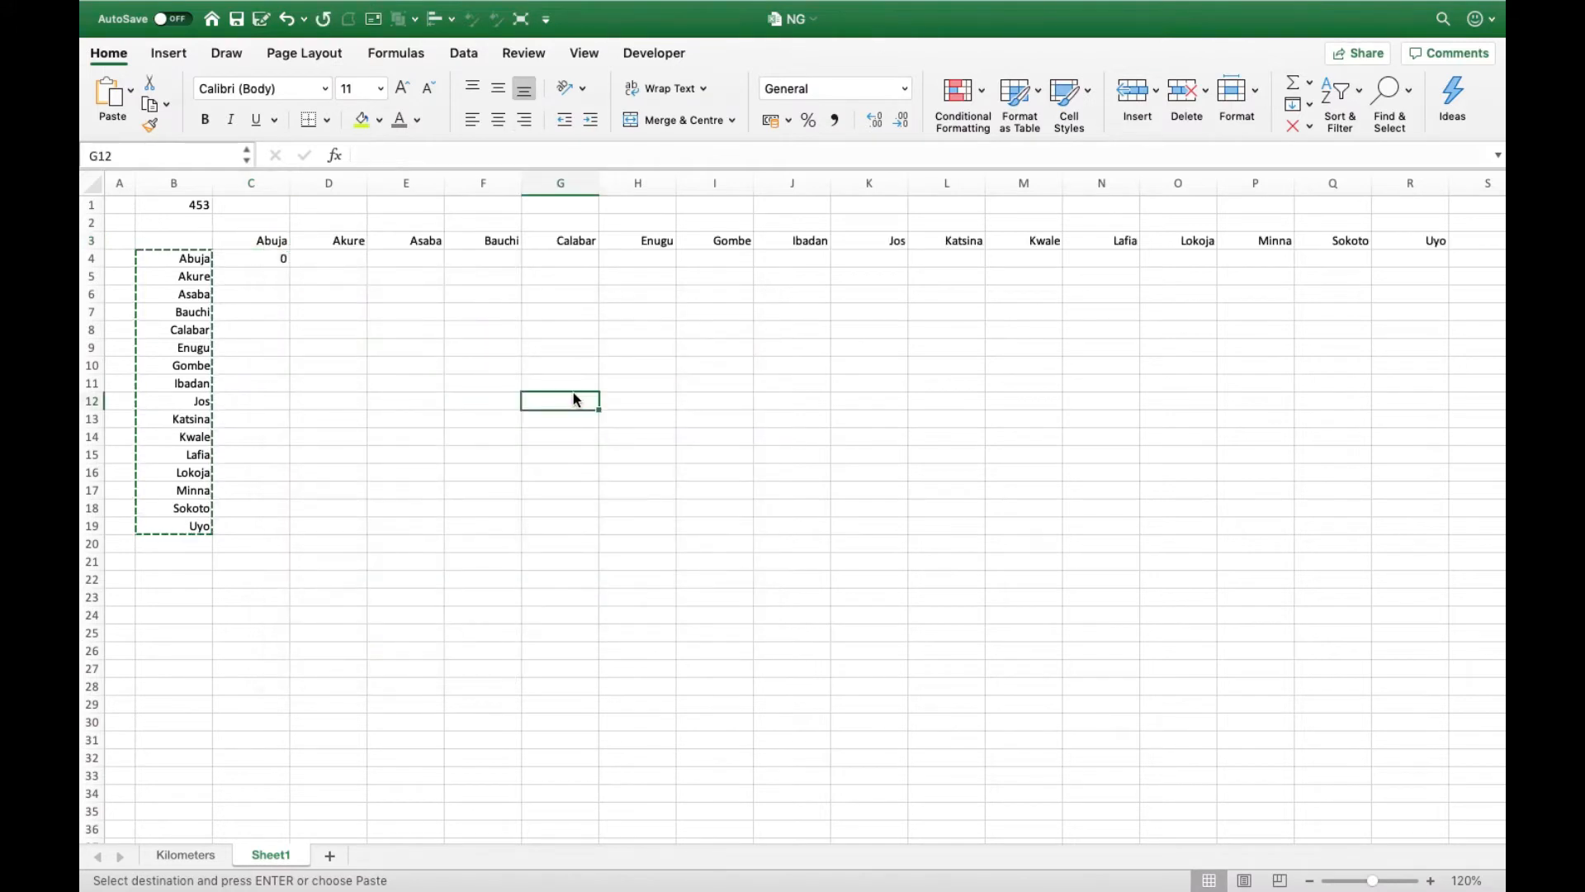
{"action": "left_click_drag", "start_coordinate": [237, 241], "coordinate": [1434, 241]}
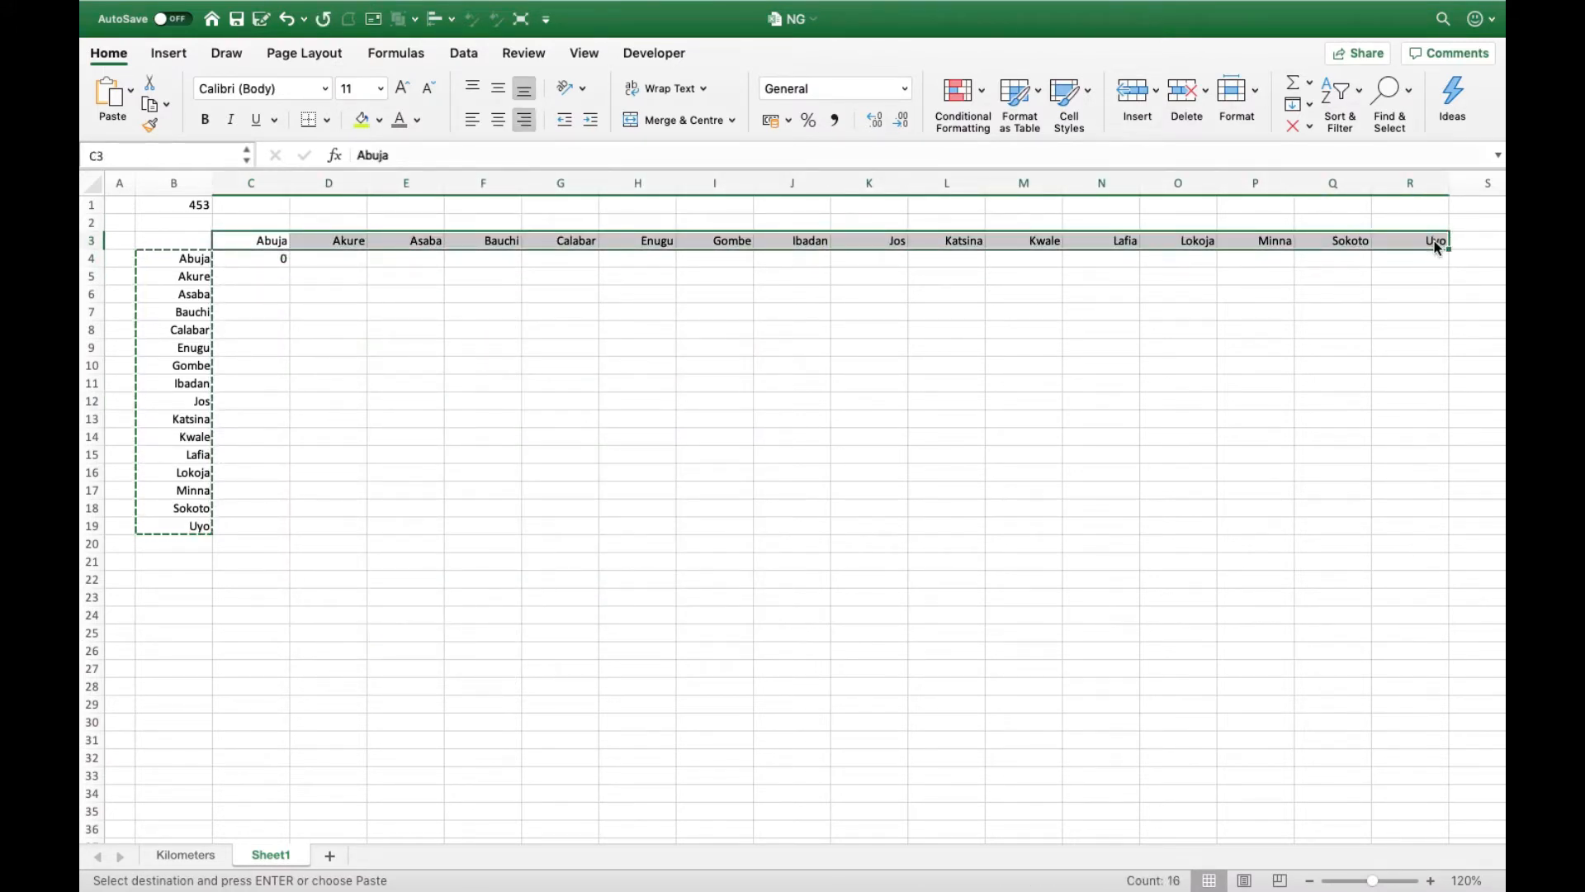
{"action": "left_click_drag", "start_coordinate": [165, 268], "coordinate": [177, 526]}
{"action": "left_click", "coordinate": [358, 443]}
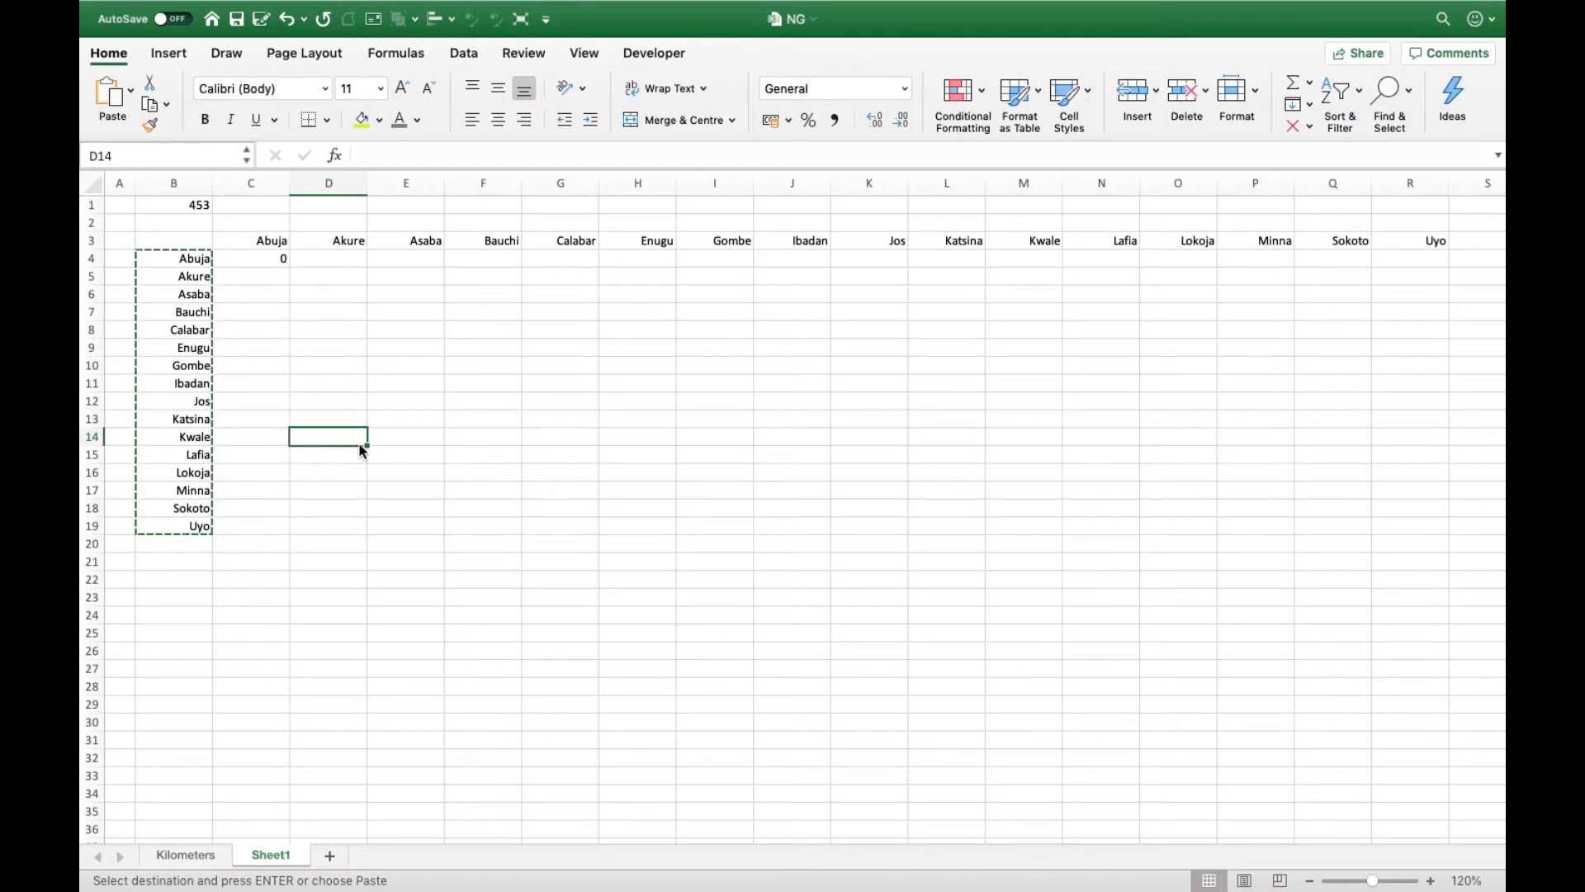
- Fill the VLOOKUP formula in C4 across to column R and down to row 19 for all city pairs
{"action": "left_click", "coordinate": [271, 261]}
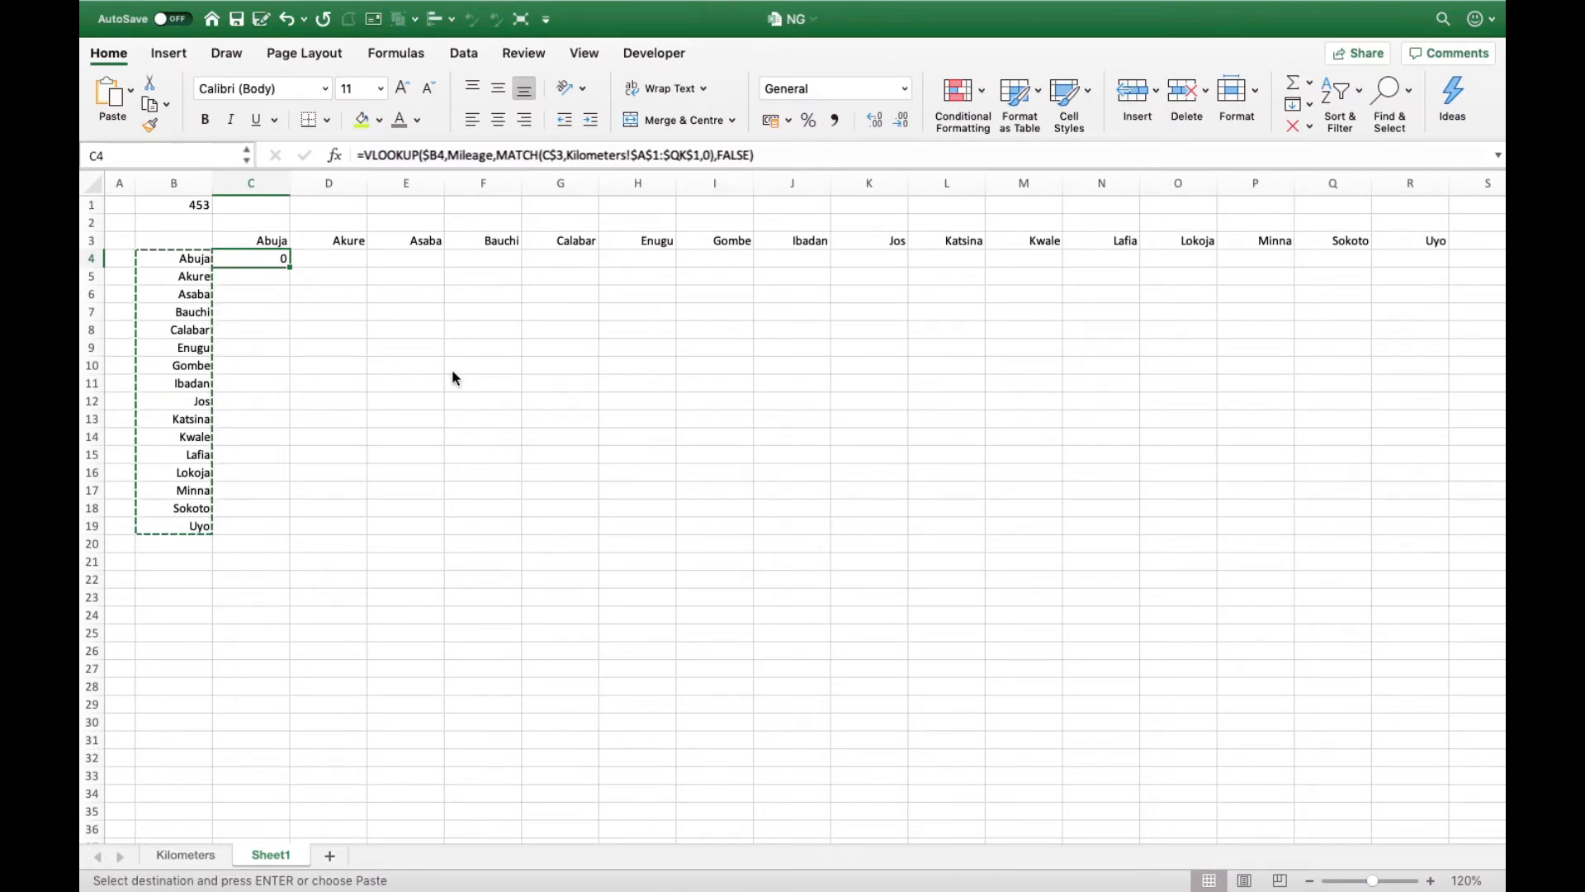
{"action": "key", "text": "Escape"}
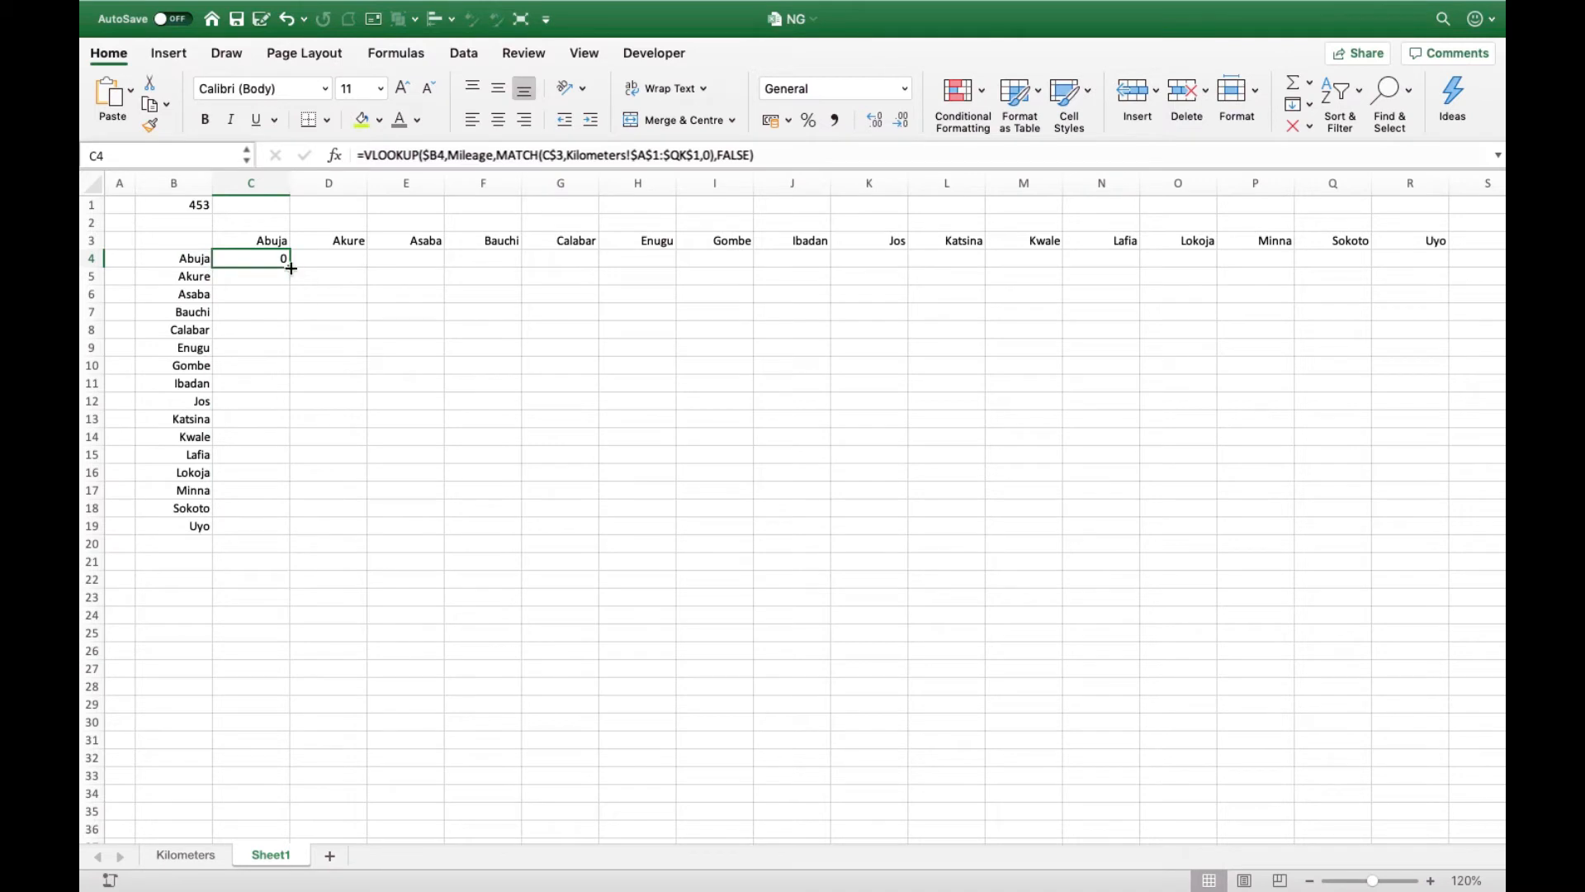
{"action": "left_click_drag", "start_coordinate": [291, 267], "coordinate": [1428, 327]}
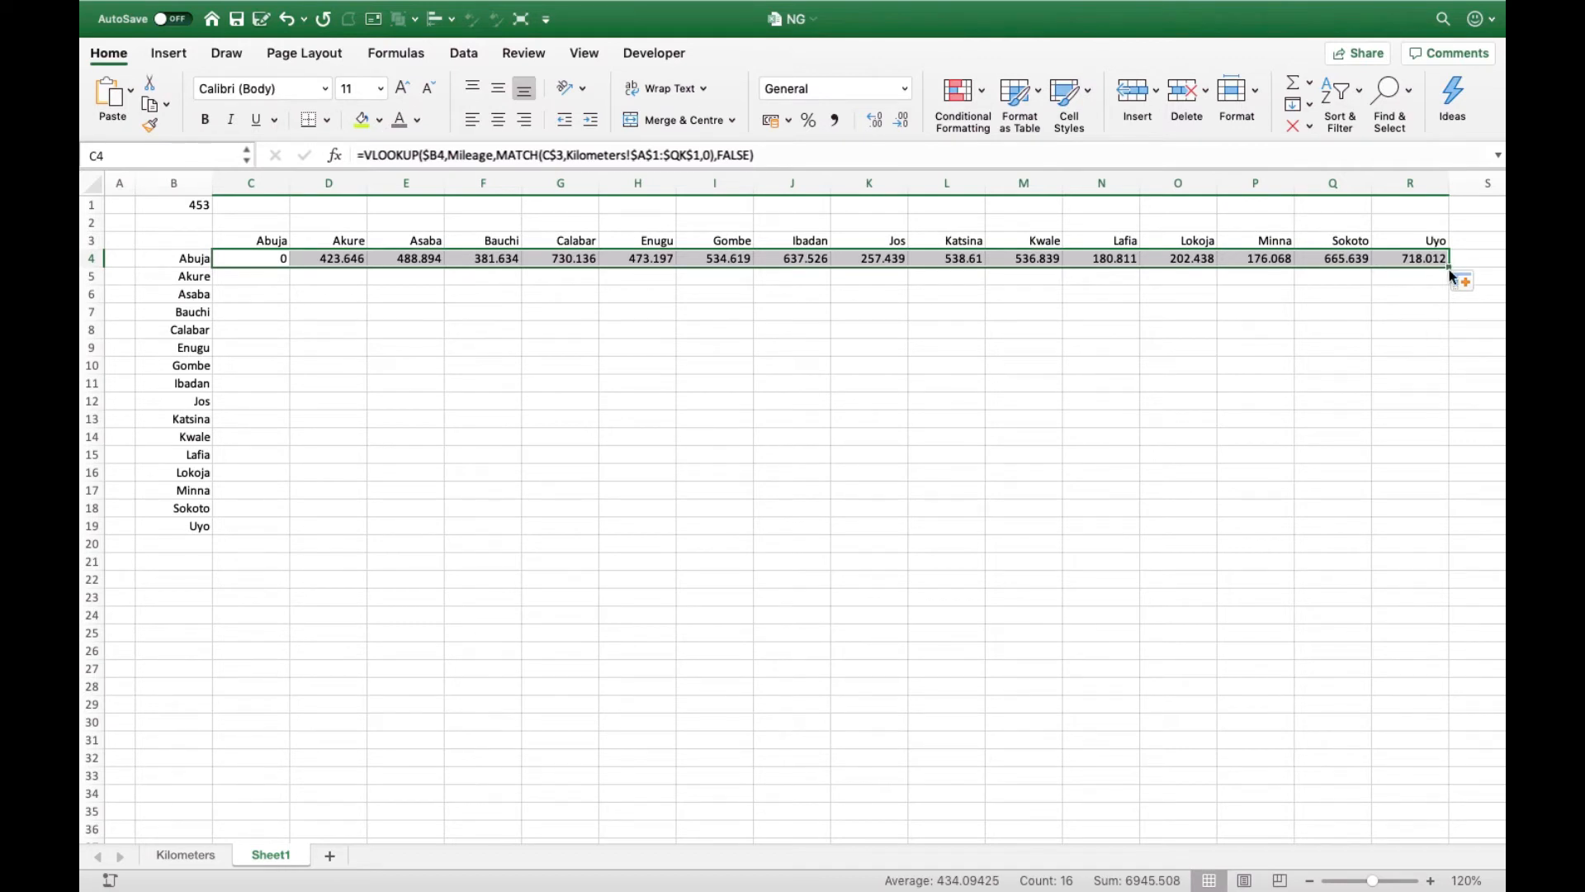
{"action": "left_click_drag", "start_coordinate": [1452, 272], "coordinate": [1483, 534]}
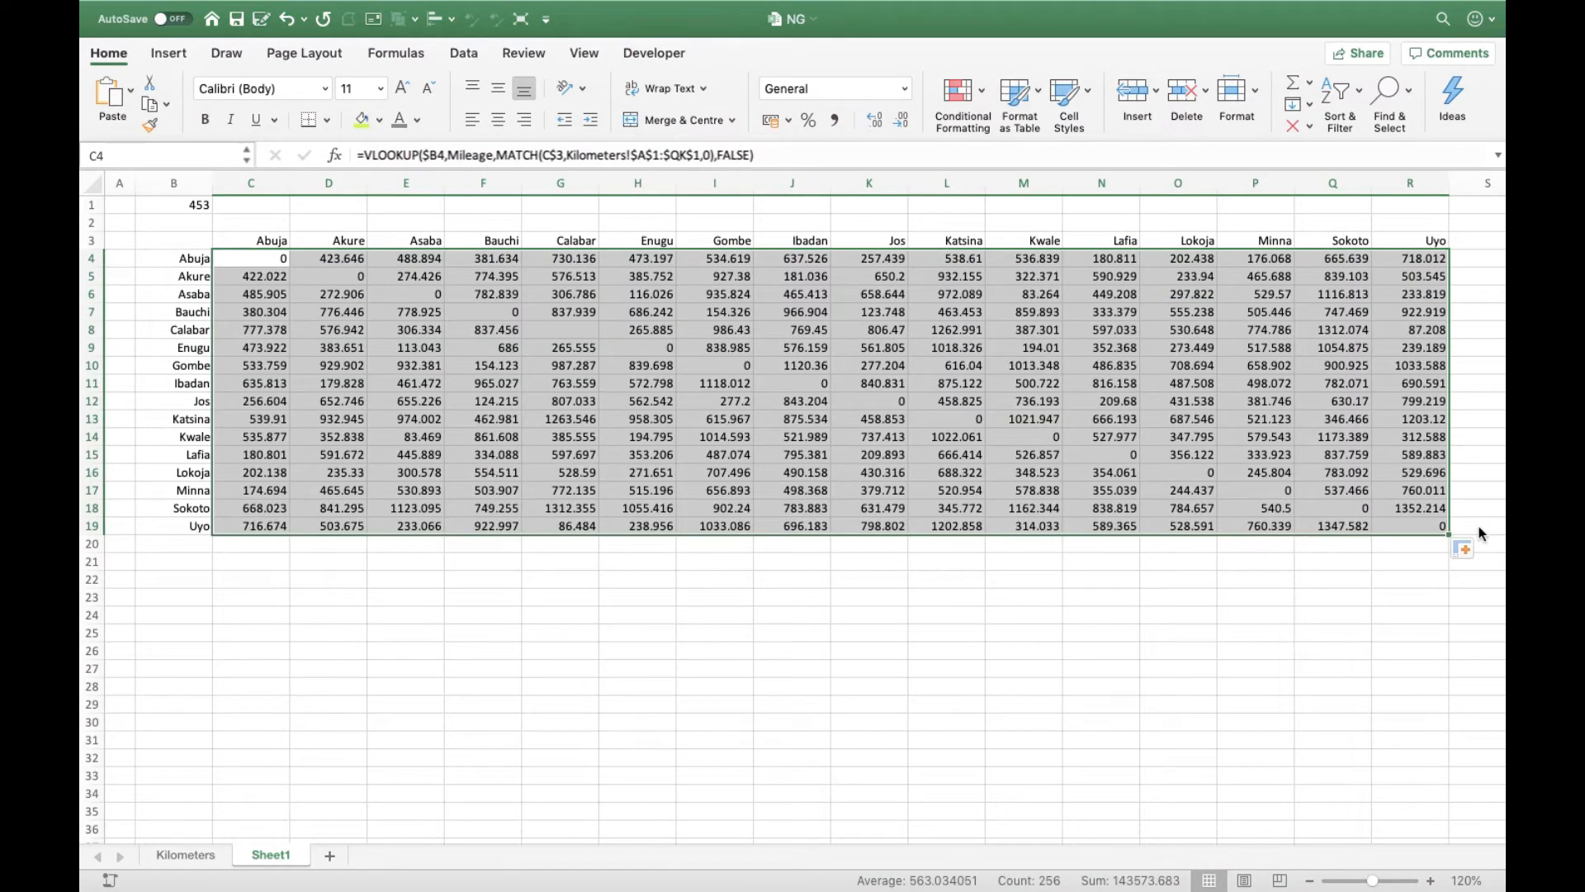
{"action": "left_click", "coordinate": [742, 458]}
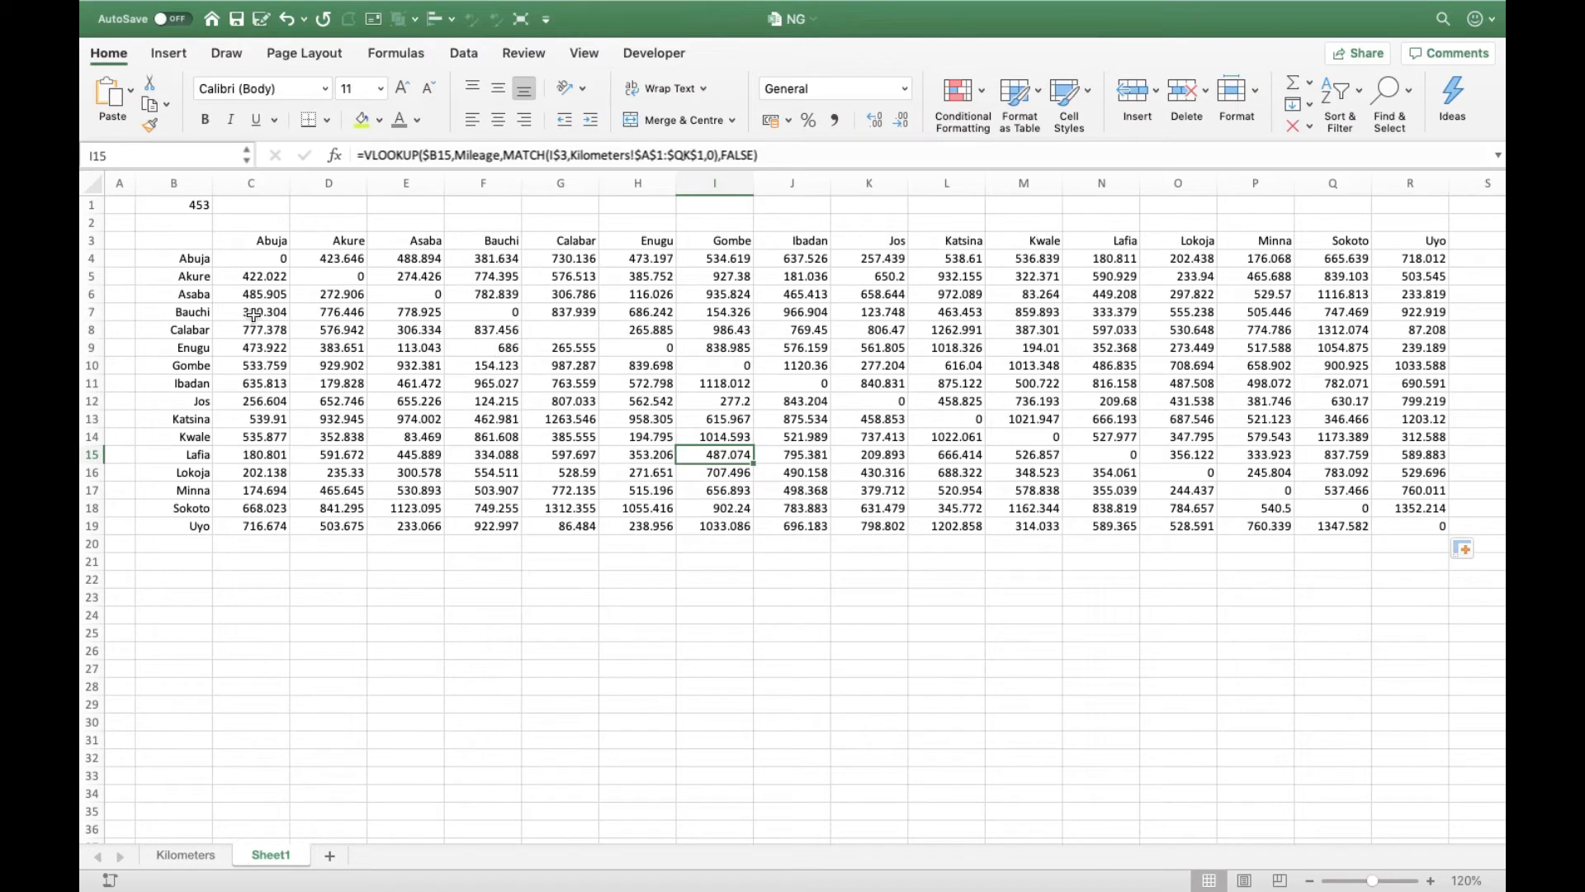
- Highlight the Bauchi–Ibadan (J7), Jos–Sokoto (Q12) and Minna–Akure (D17) distances with a yellow-green fill
{"action": "left_click", "coordinate": [662, 319]}
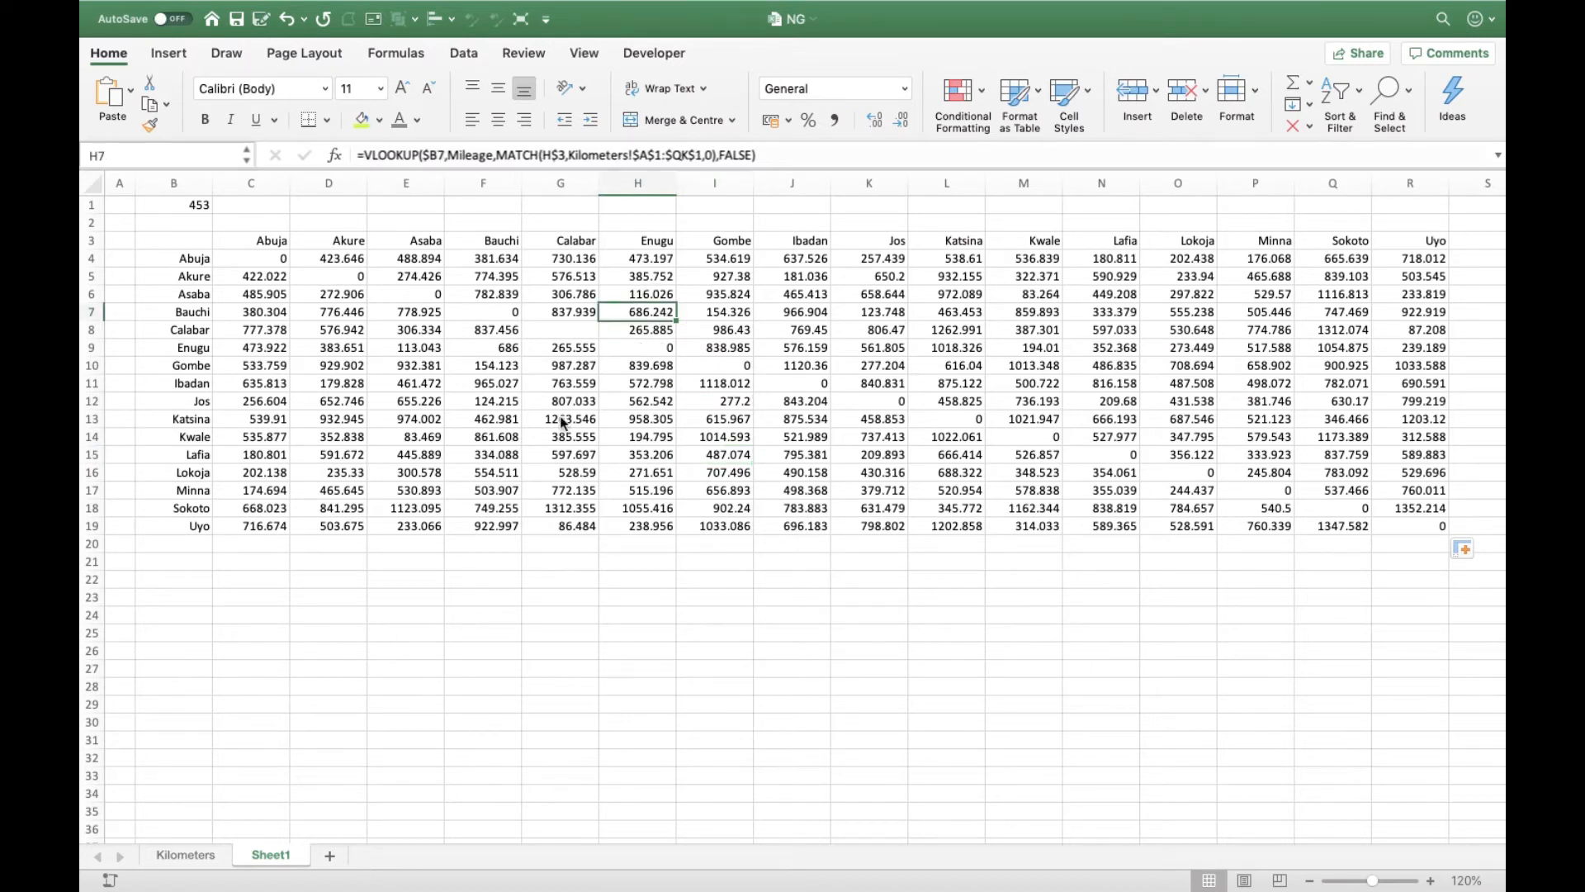
{"action": "left_click", "coordinate": [805, 314]}
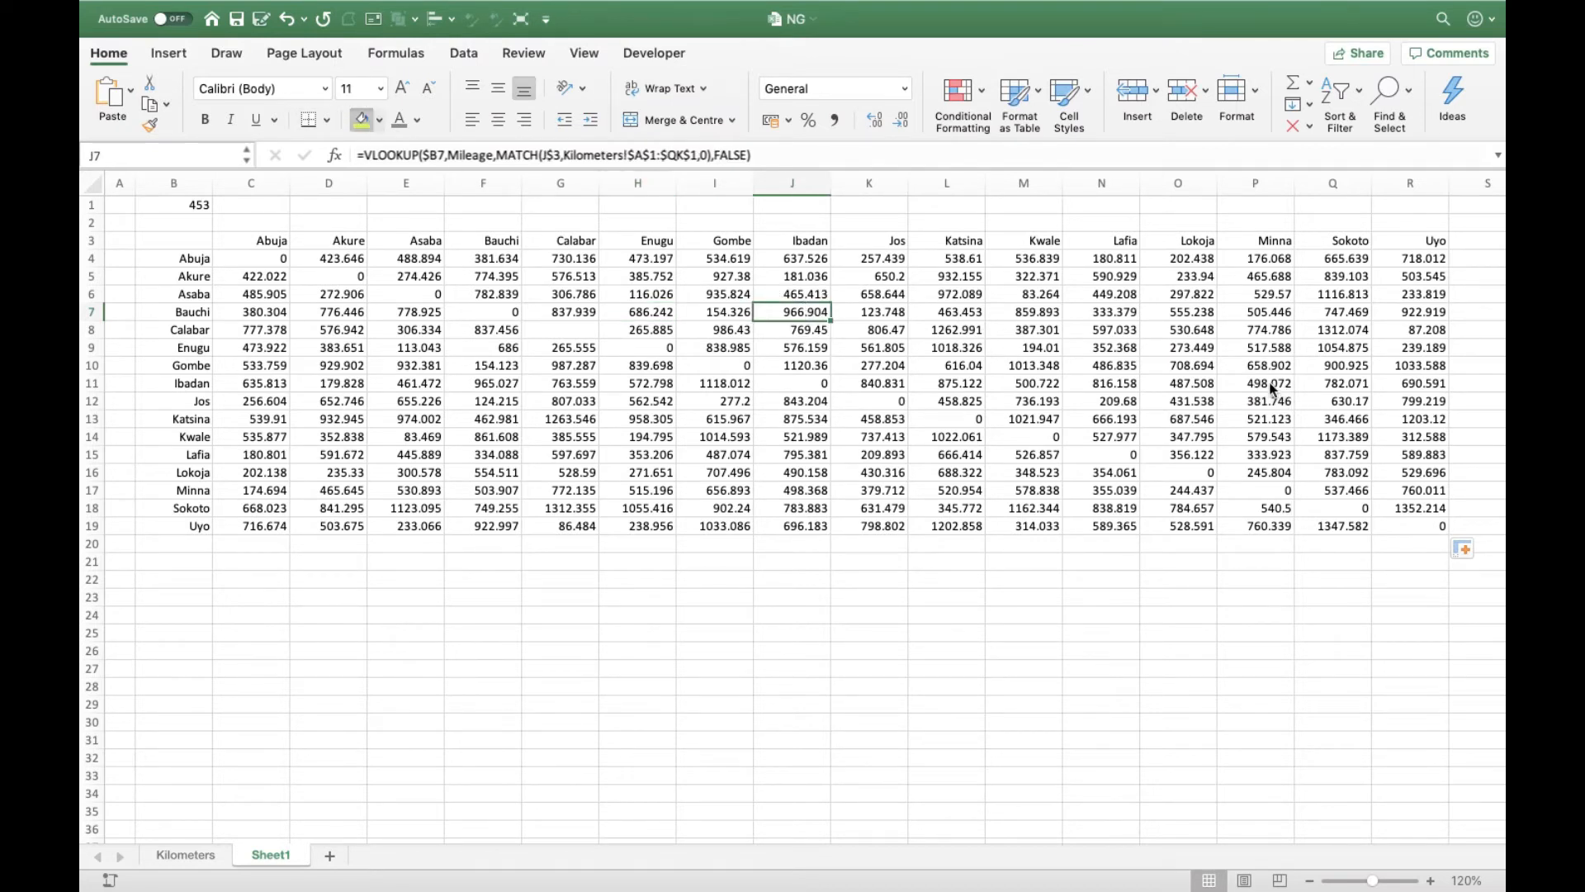
{"action": "left_click", "coordinate": [1331, 405]}
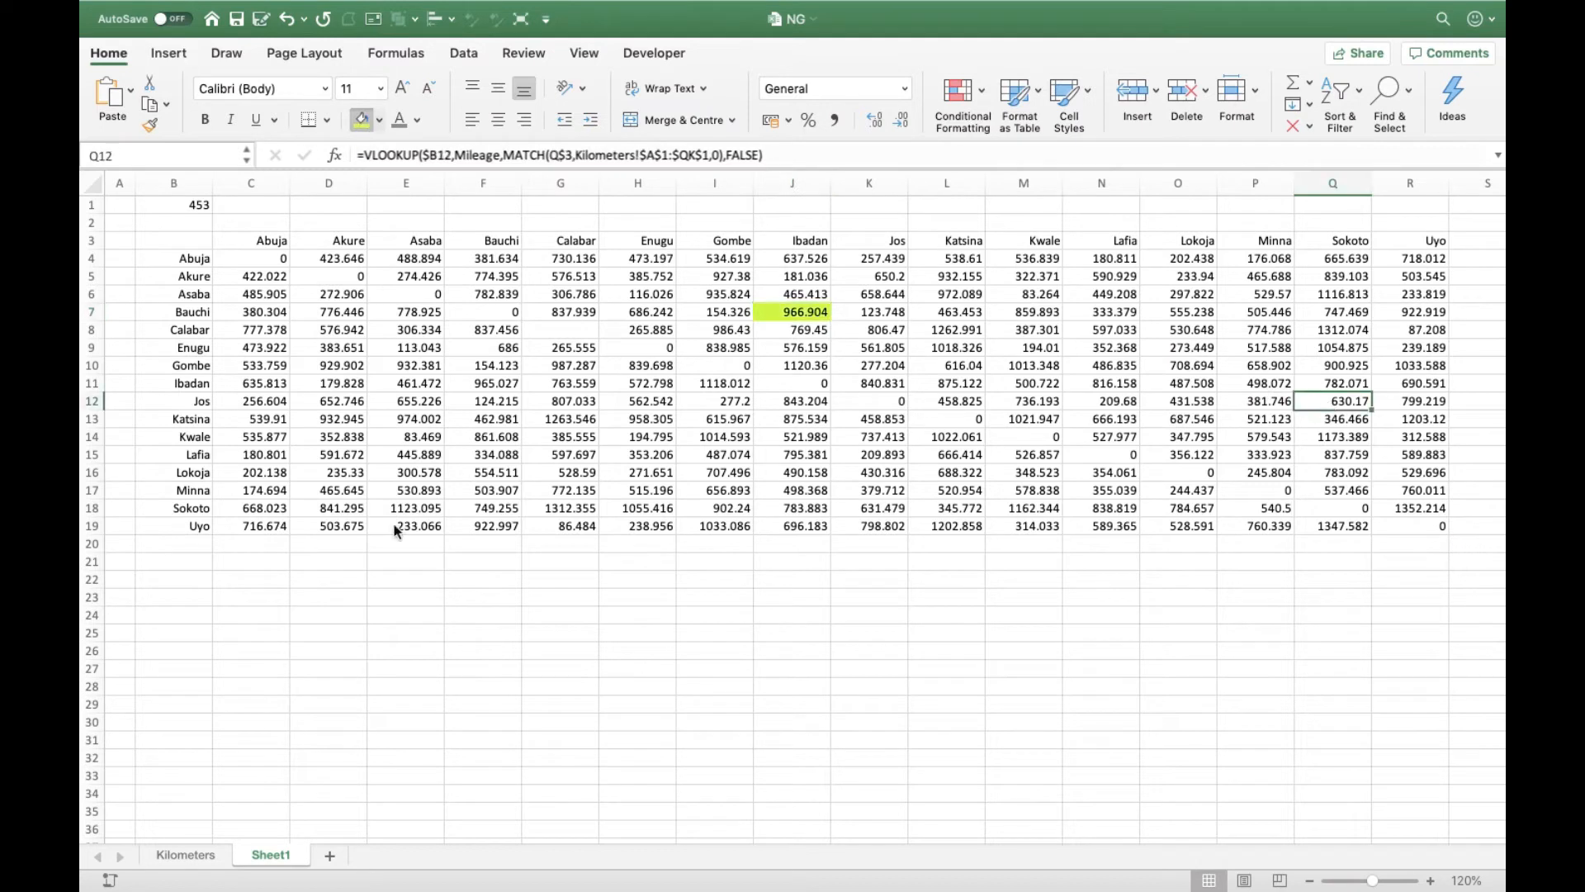
{"action": "left_click", "coordinate": [338, 489]}
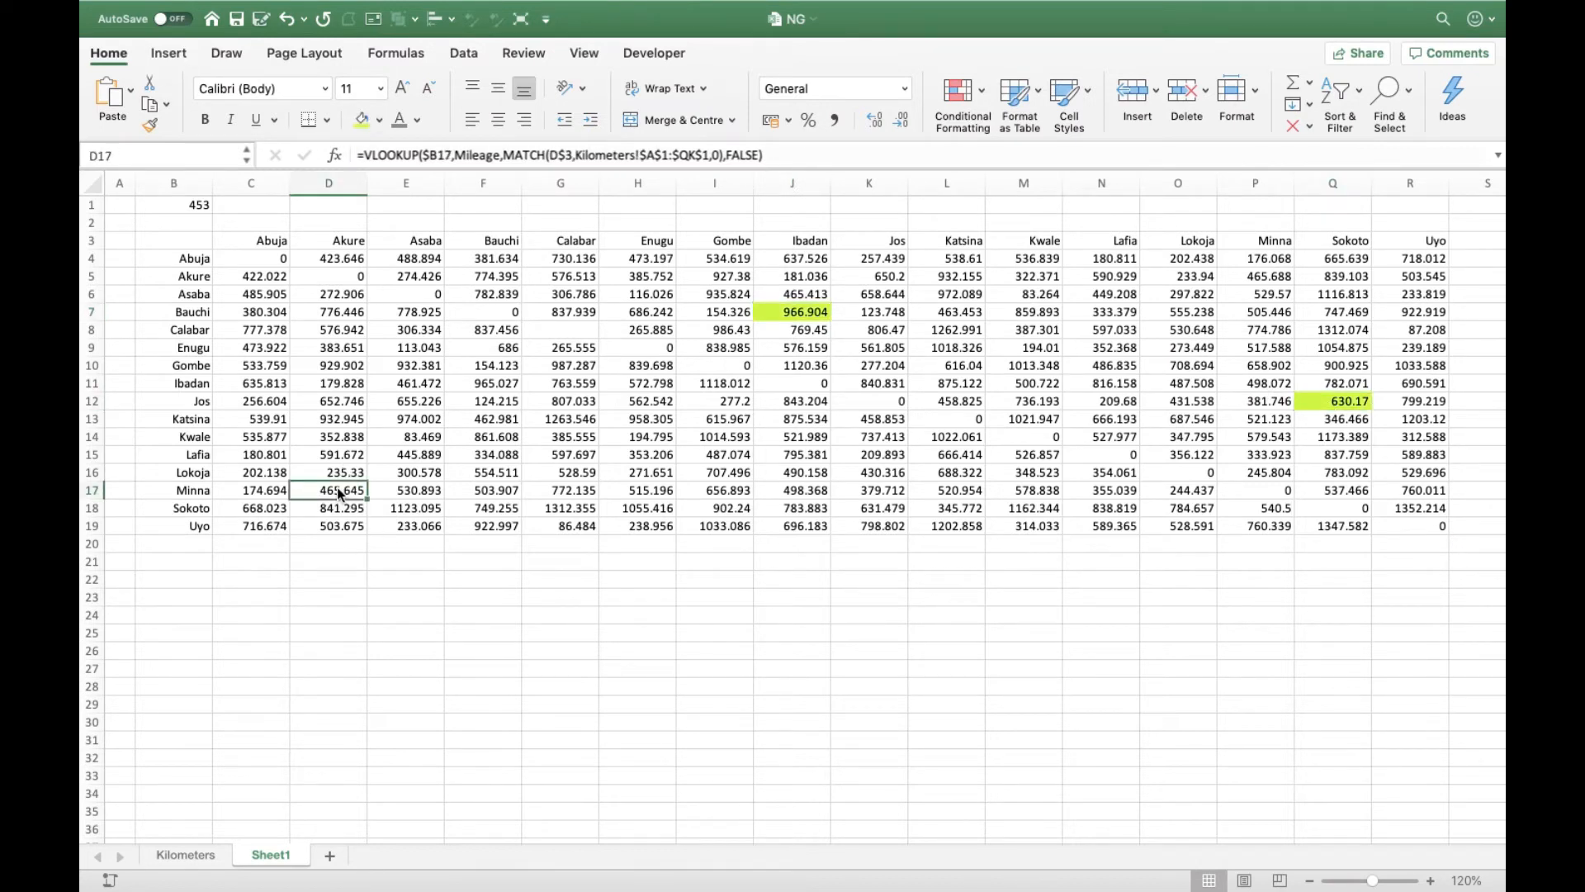
{"action": "left_click", "coordinate": [360, 121]}
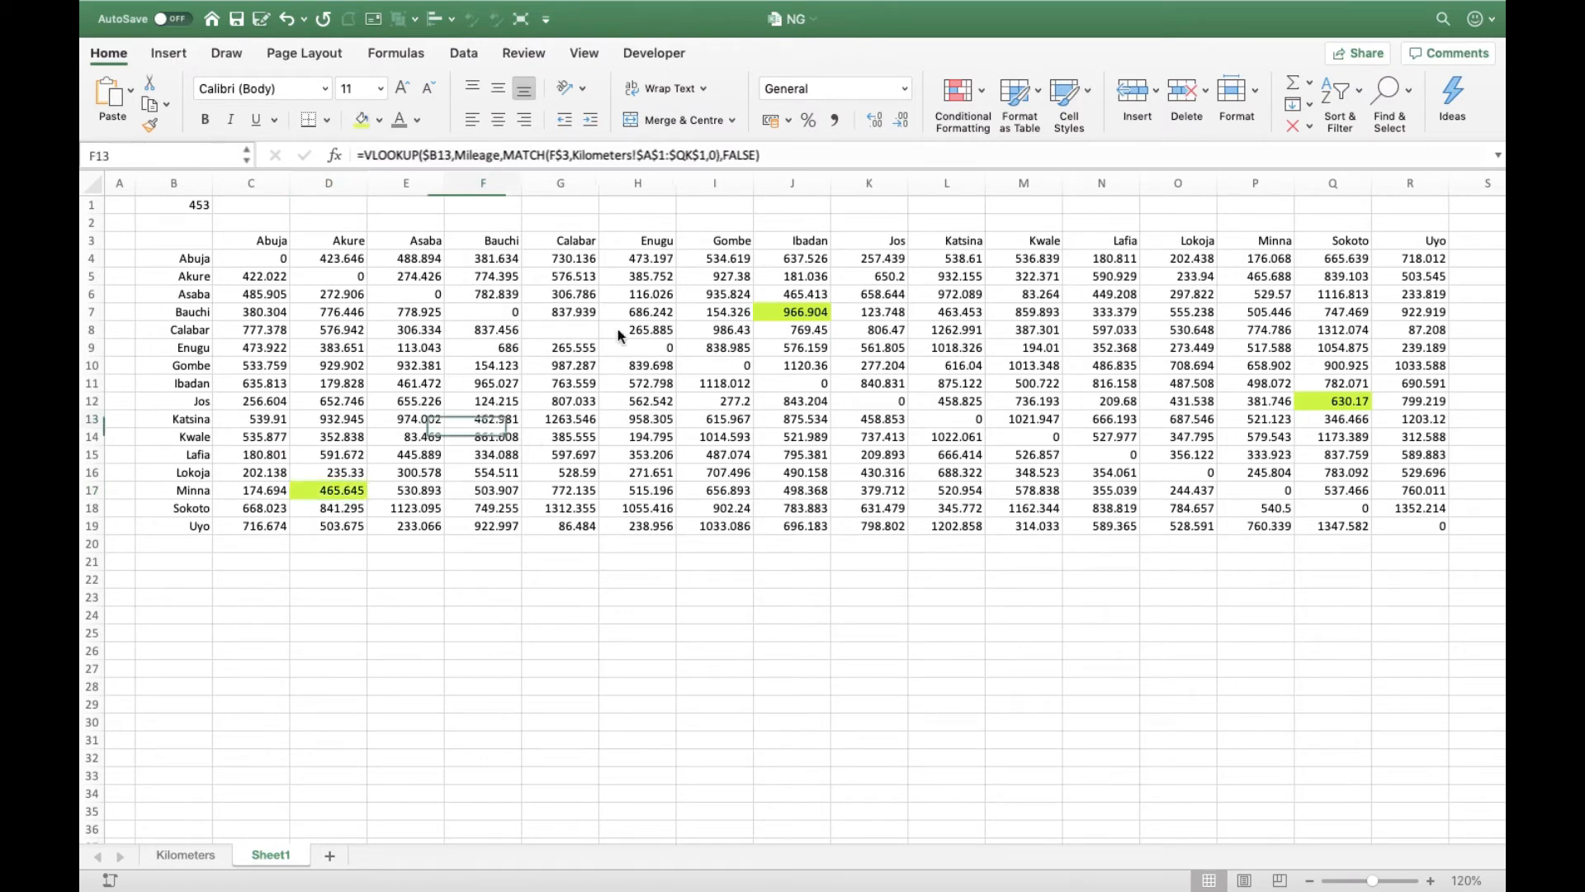
- To check the Bauchi–Ibadan distance in J7, filter column A of the Kilometers sheet to Bauchi
{"action": "left_click", "coordinate": [801, 318]}
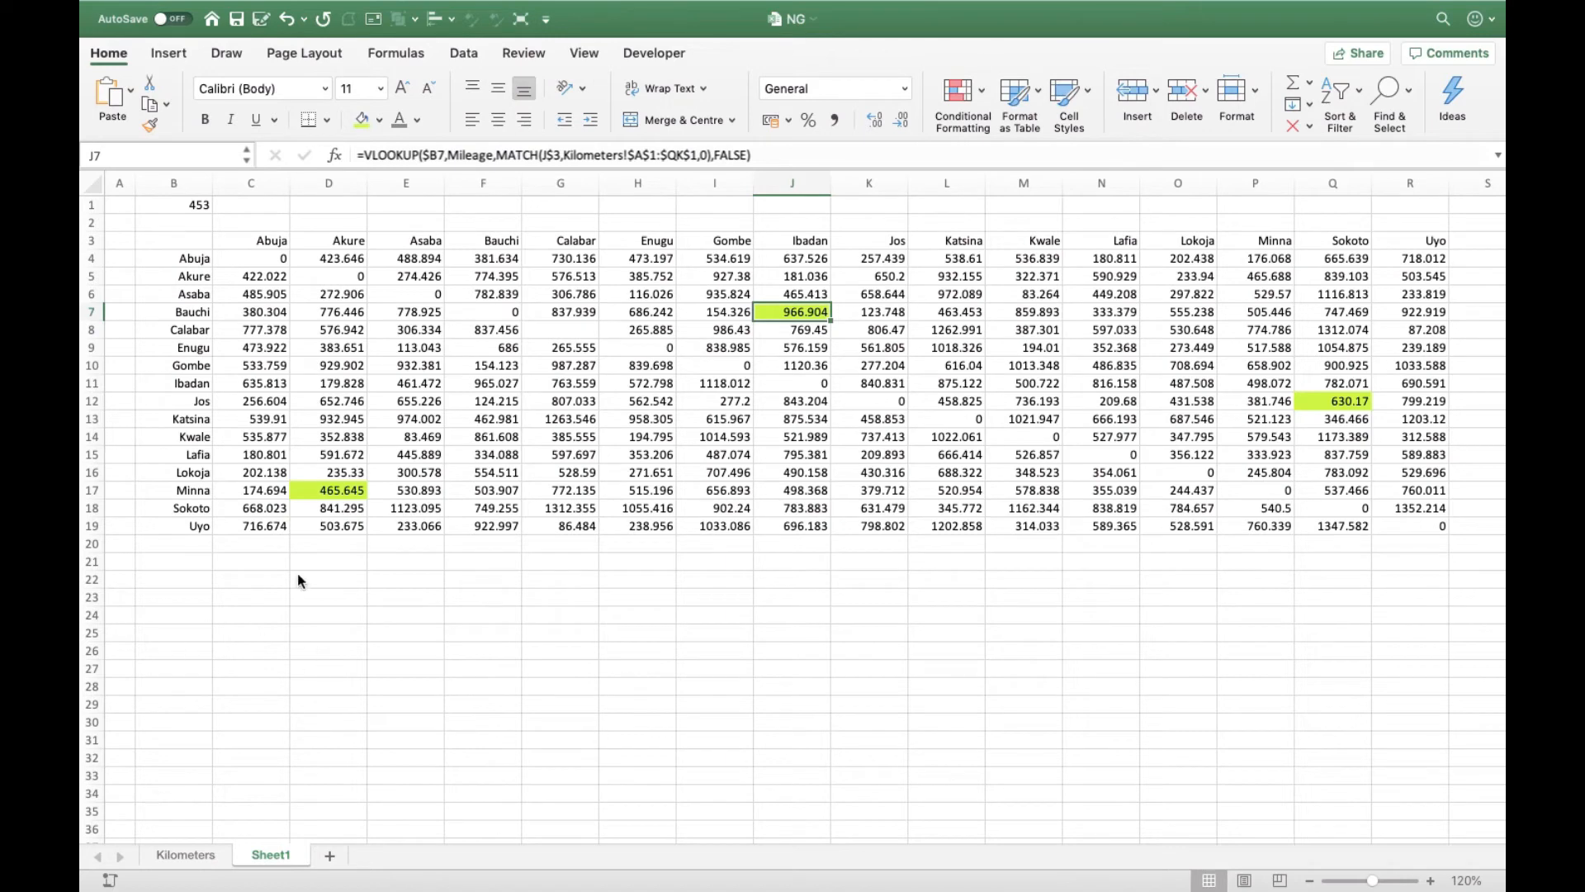
{"action": "key", "text": "ctrl+Page_Up"}
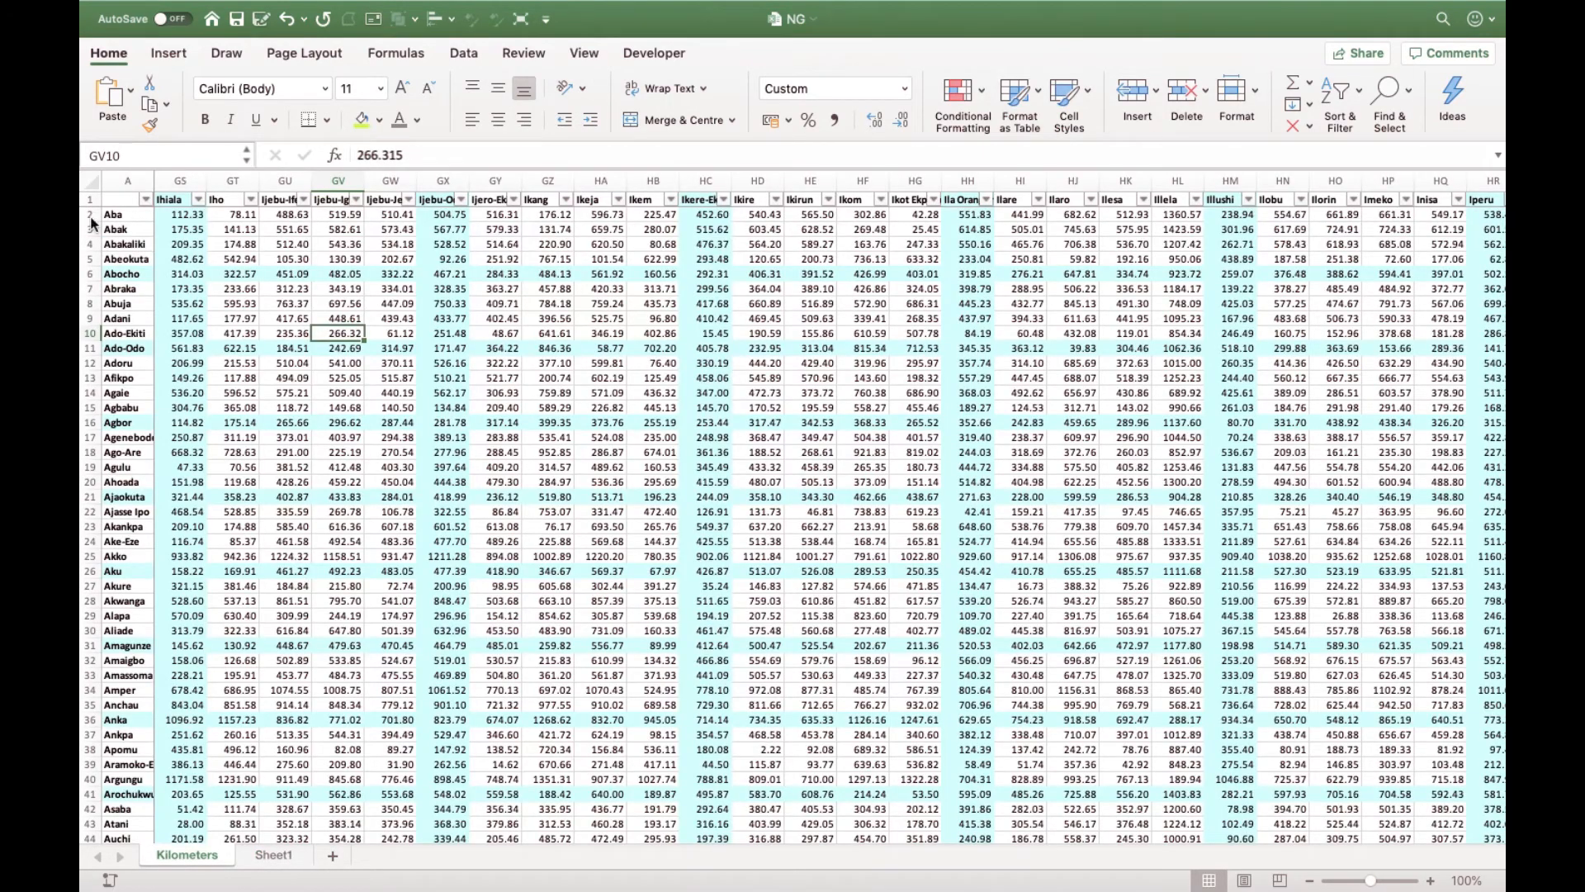
{"action": "left_click", "coordinate": [146, 200]}
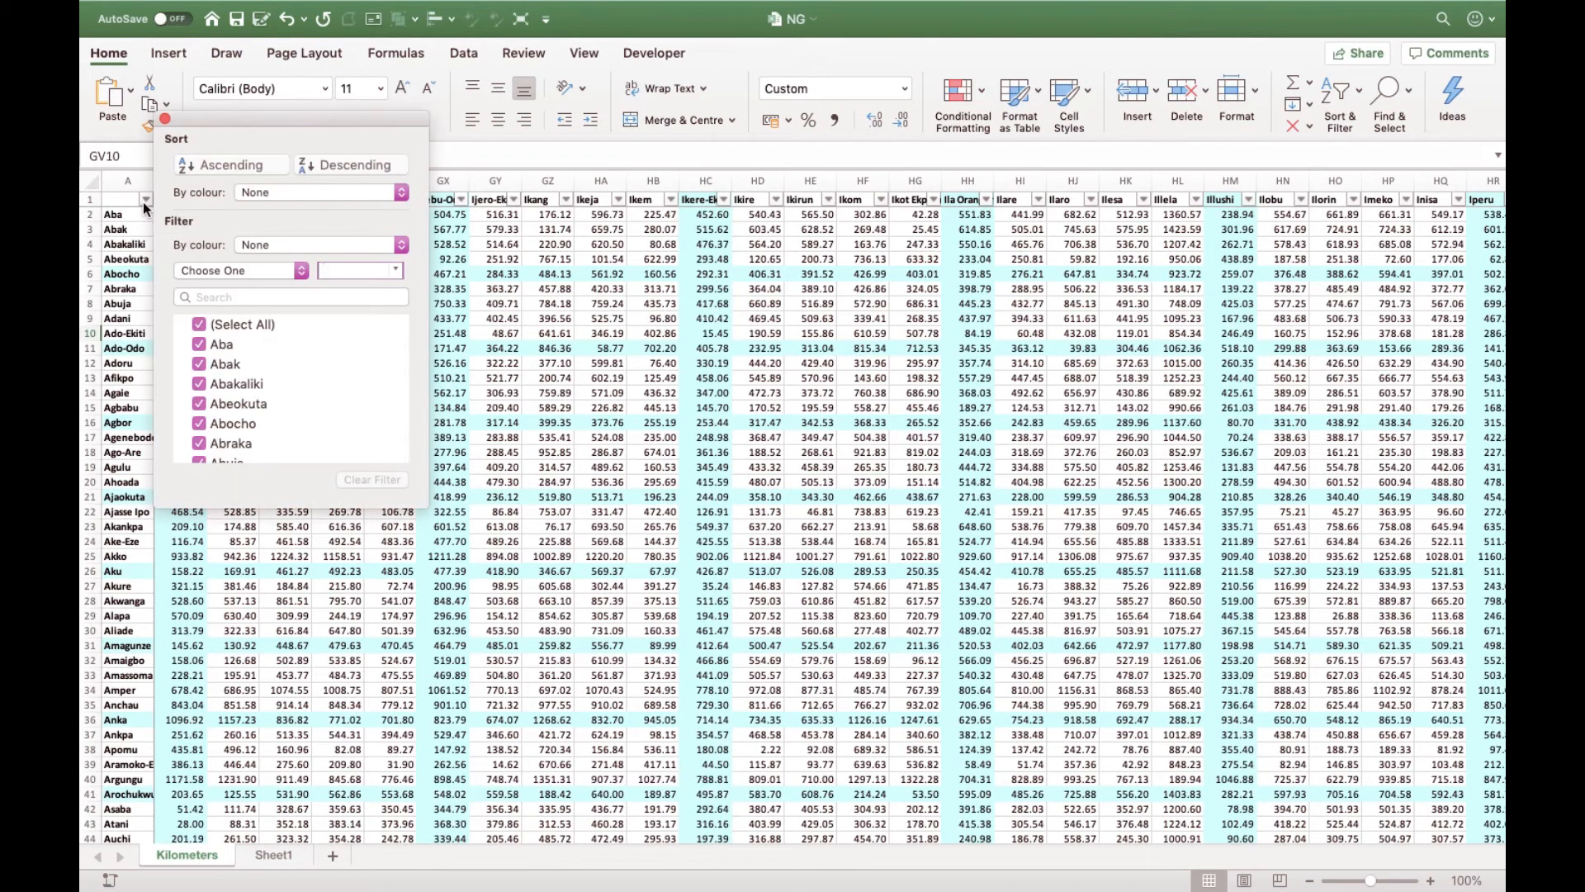
{"action": "left_click", "coordinate": [248, 297]}
{"action": "type", "text": "bauchi"}
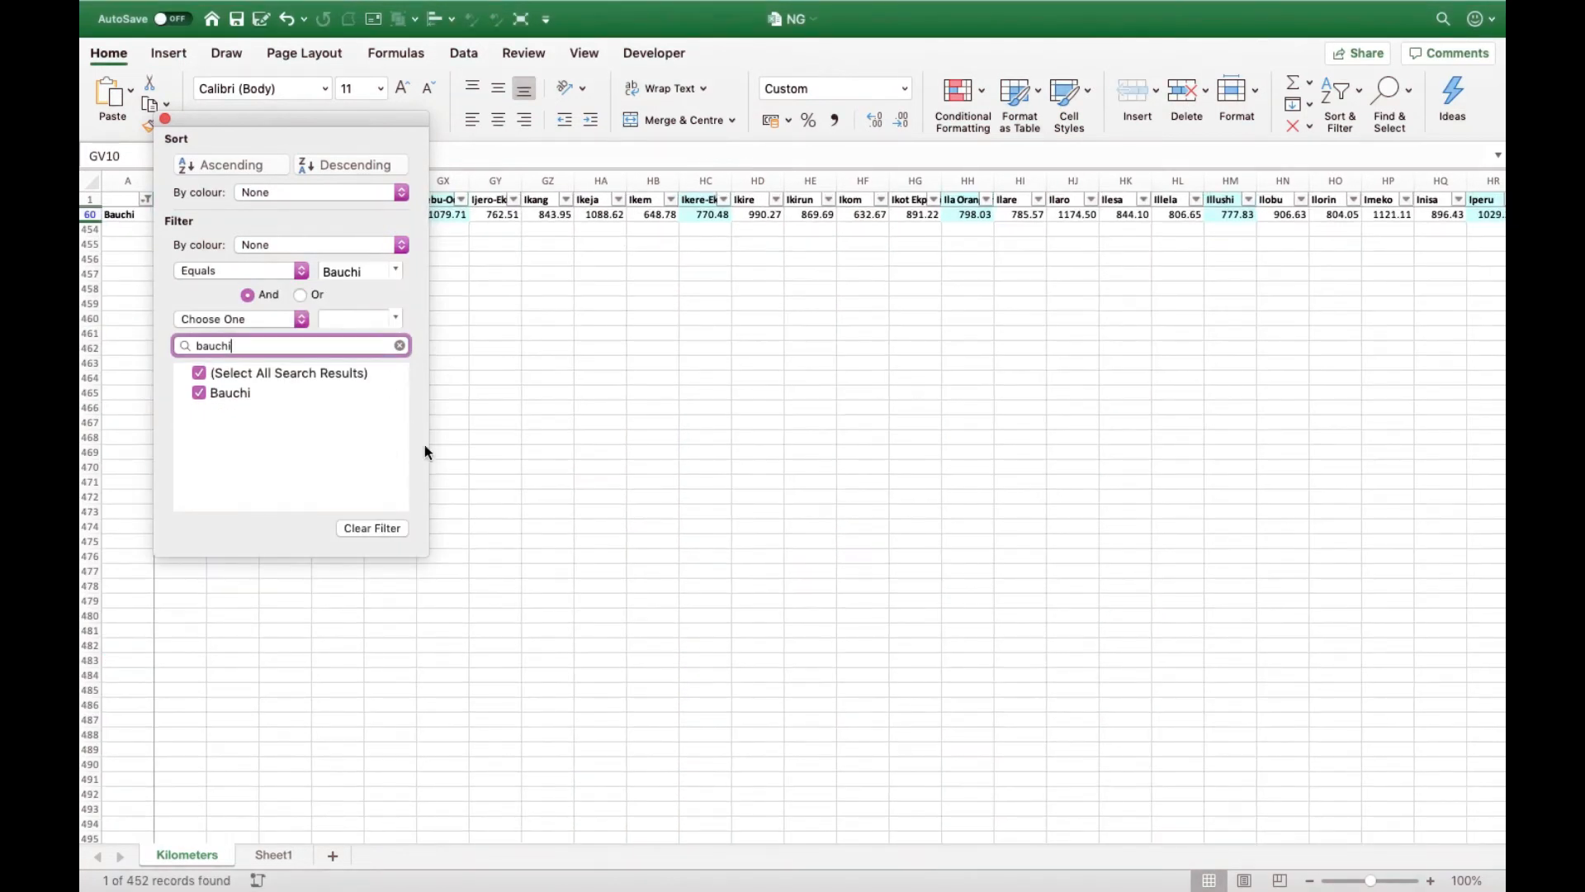
{"action": "left_click", "coordinate": [558, 422]}
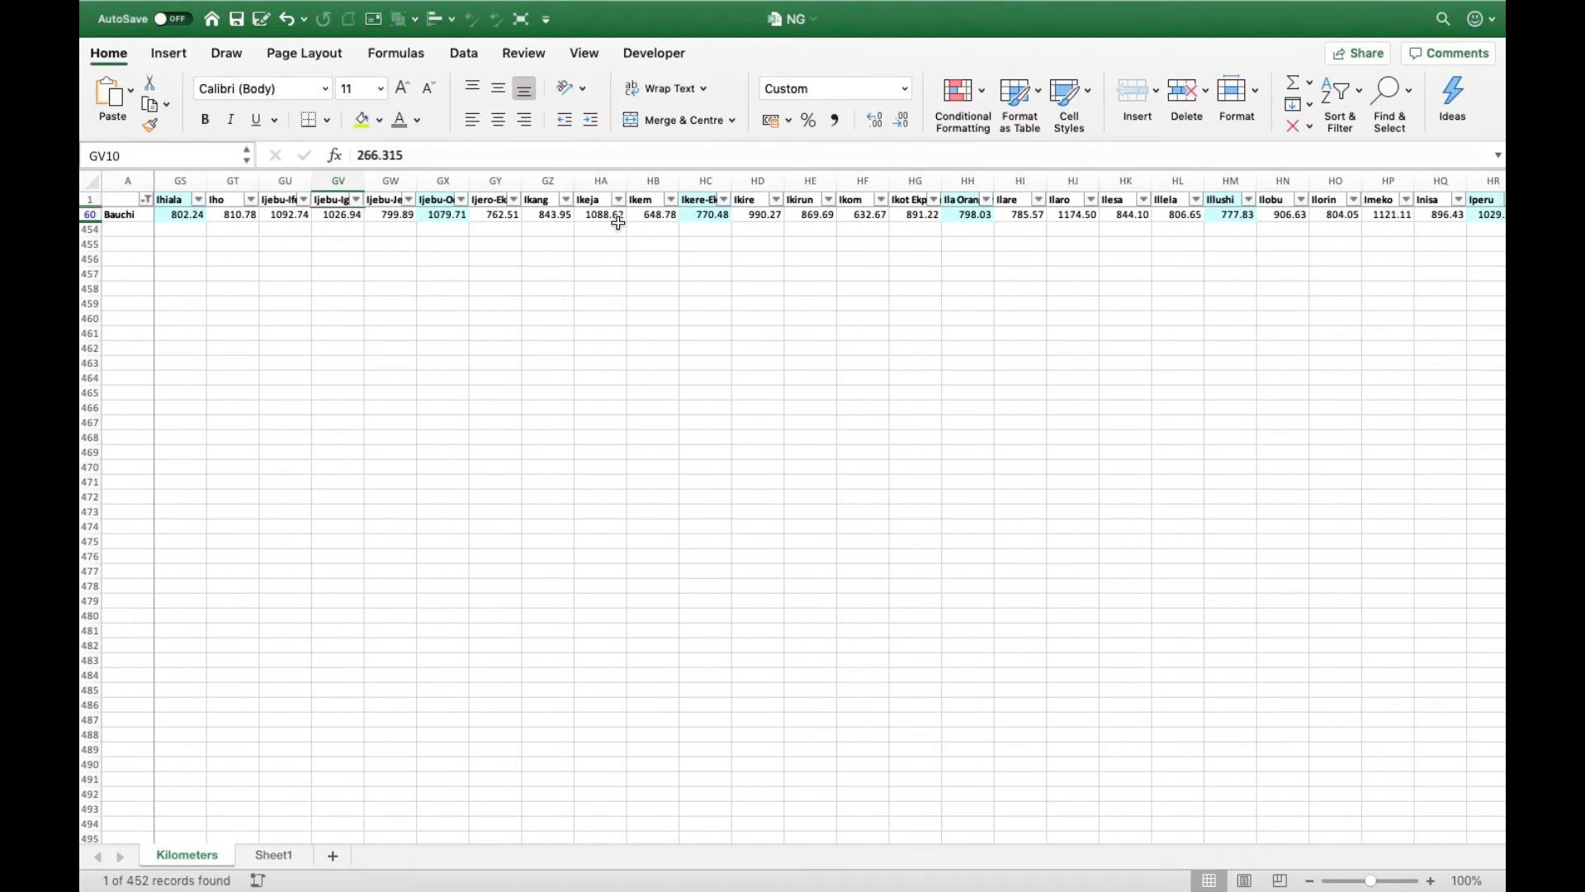
- Compare the Bauchi distance in the Ibadan column, cell FZ60, with the highlighted value on Sheet1
{"action": "left_click", "coordinate": [261, 215]}
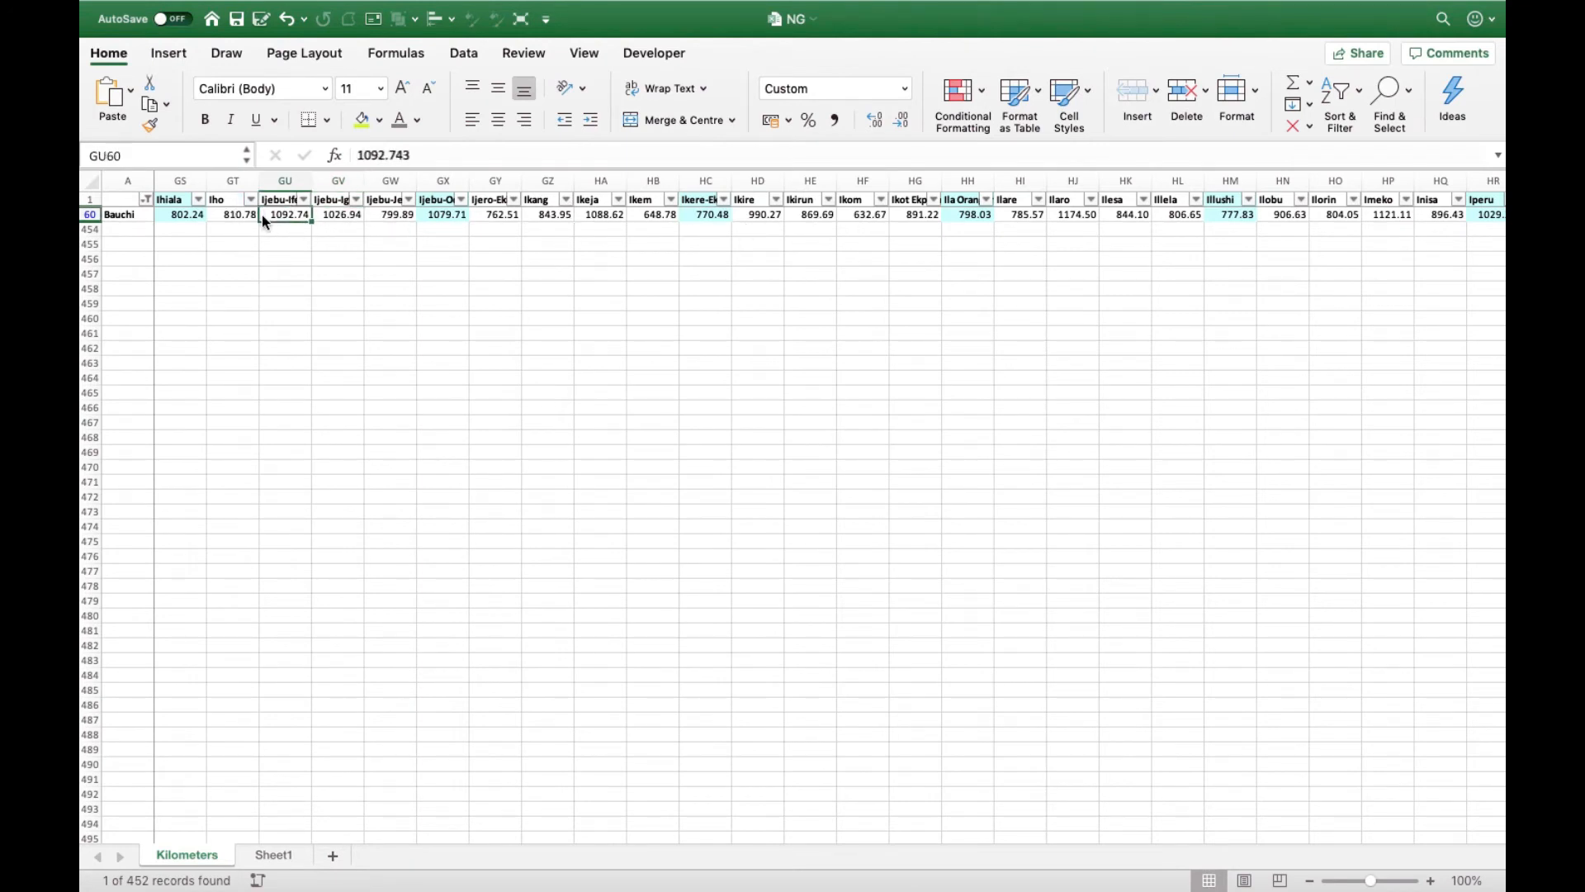
{"action": "key", "text": "Left"}
{"action": "key", "text": "Left"}
{"action": "key", "text": "Left"}
{"action": "key", "text": "Left"}
{"action": "key", "text": "Left"}
{"action": "key", "text": "Left"}
{"action": "key", "text": "Left"}
{"action": "key", "text": "Left"}
{"action": "key", "text": "Left"}
{"action": "key", "text": "Left"}
{"action": "key", "text": "Left"}
{"action": "key", "text": "Left"}
{"action": "key", "text": "Left"}
{"action": "key", "text": "Left"}
{"action": "key", "text": "Left"}
{"action": "key", "text": "Left"}
{"action": "key", "text": "Left"}
{"action": "key", "text": "Left"}
{"action": "key", "text": "Left"}
{"action": "key", "text": "Left"}
{"action": "key", "text": "Left"}
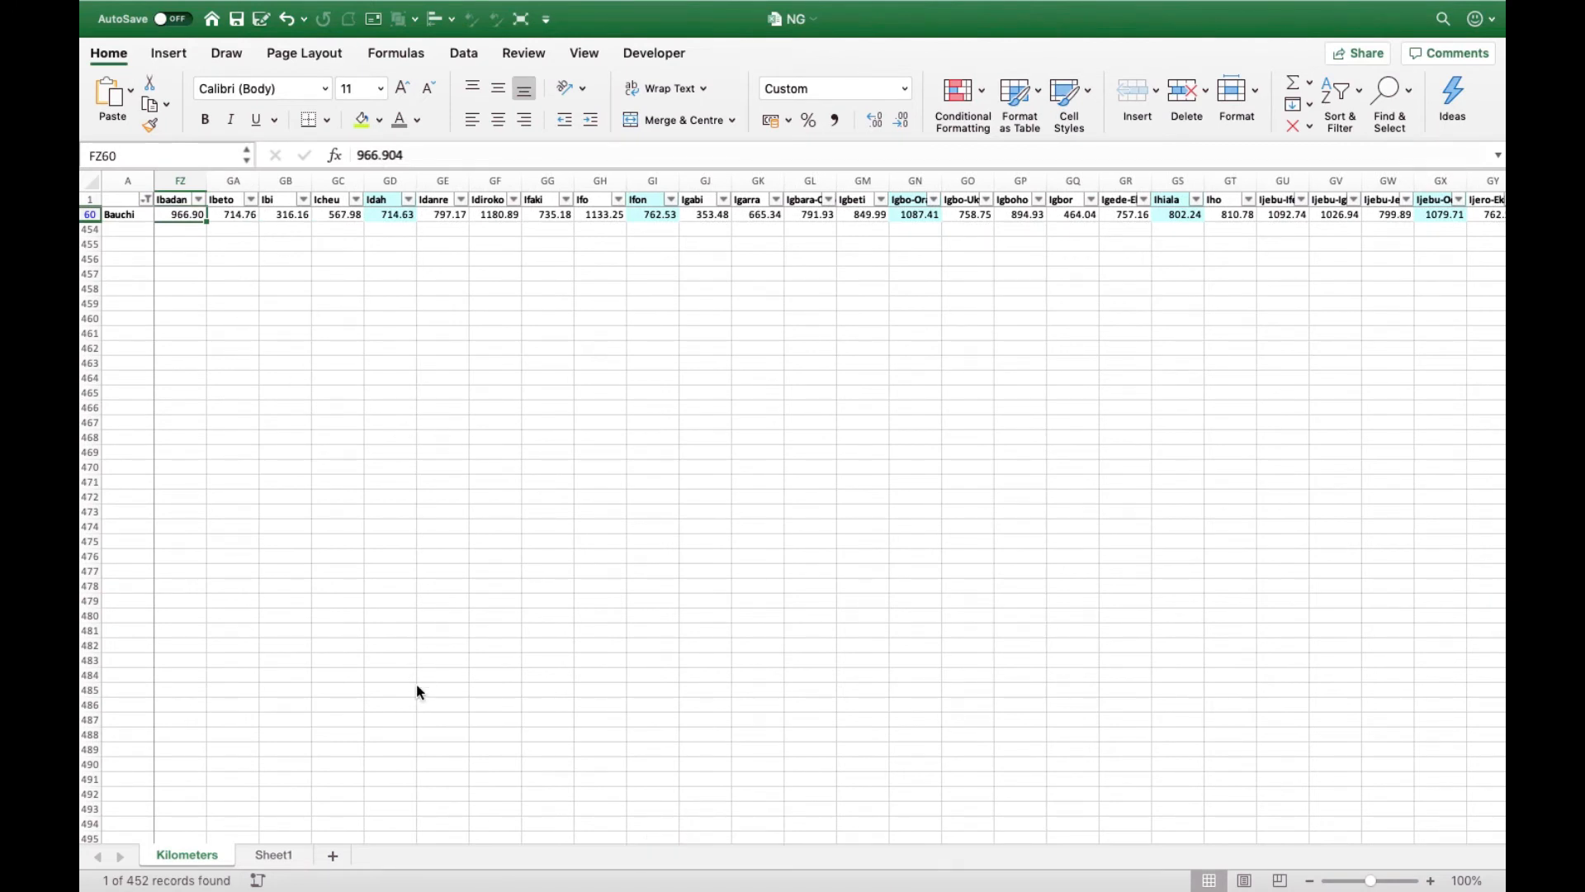
{"action": "left_click", "coordinate": [273, 856]}
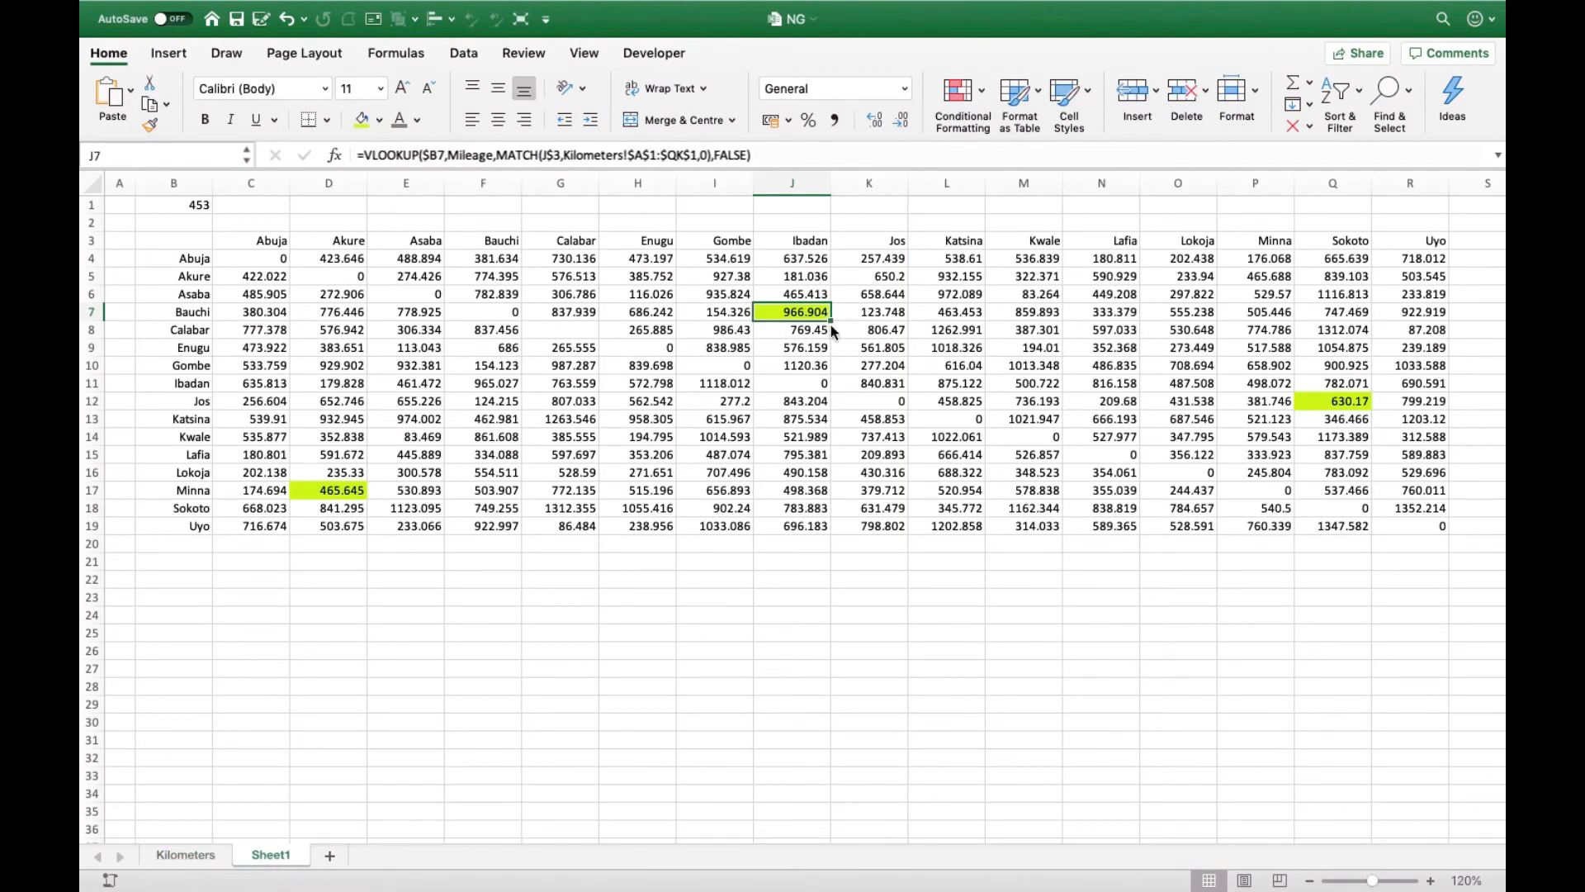
- To check the Jos–Sokoto distance in Q12, change the column A filter on the Kilometers sheet to Jos
{"action": "left_click", "coordinate": [1336, 403]}
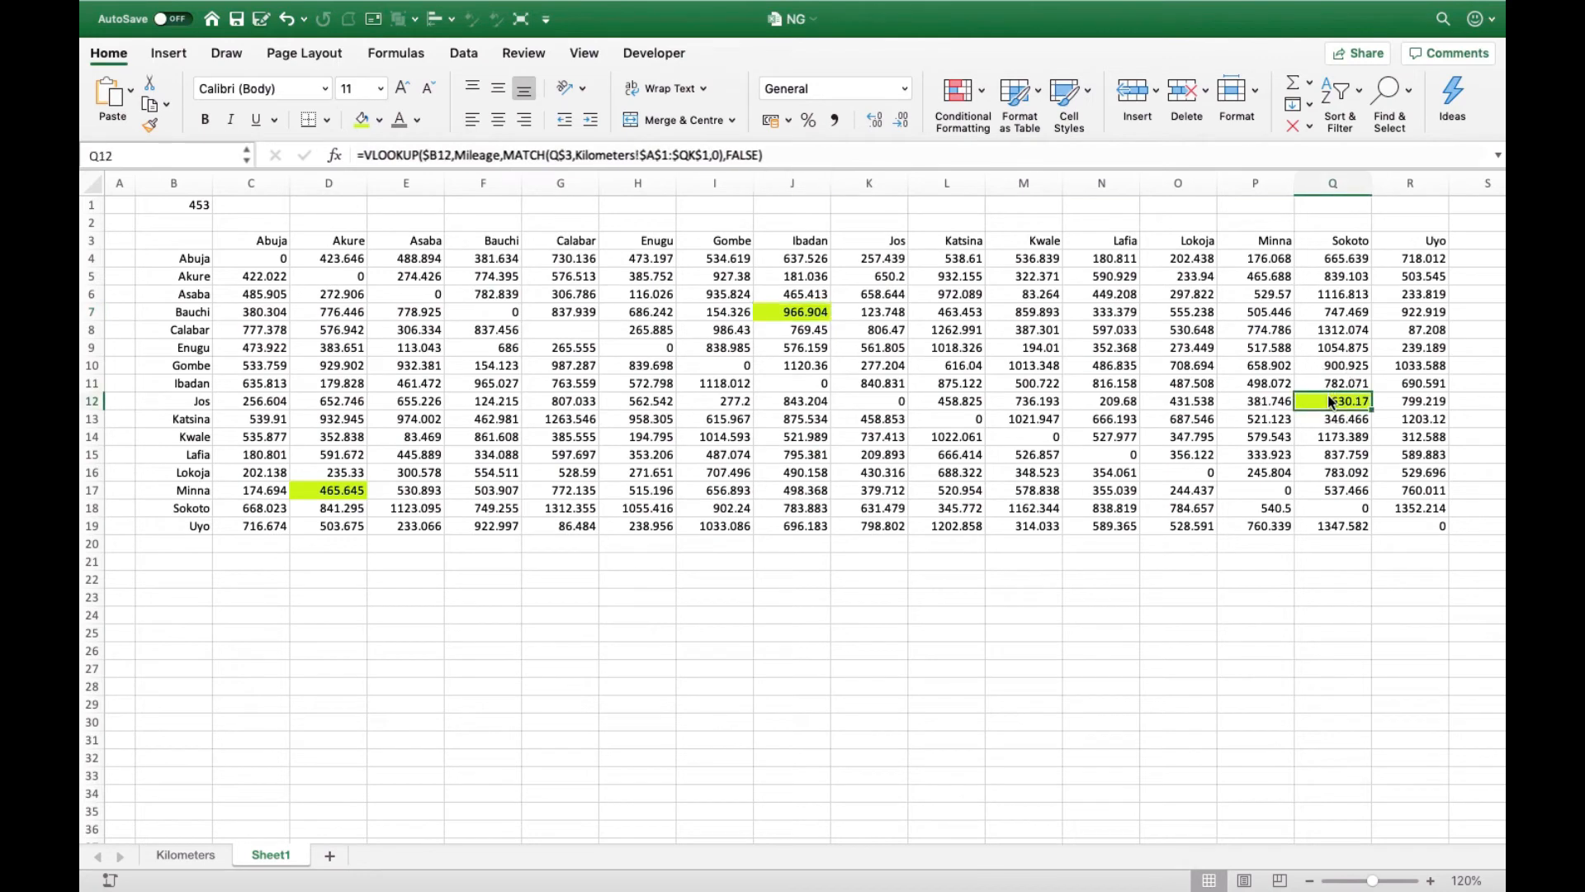
{"action": "left_click", "coordinate": [186, 855]}
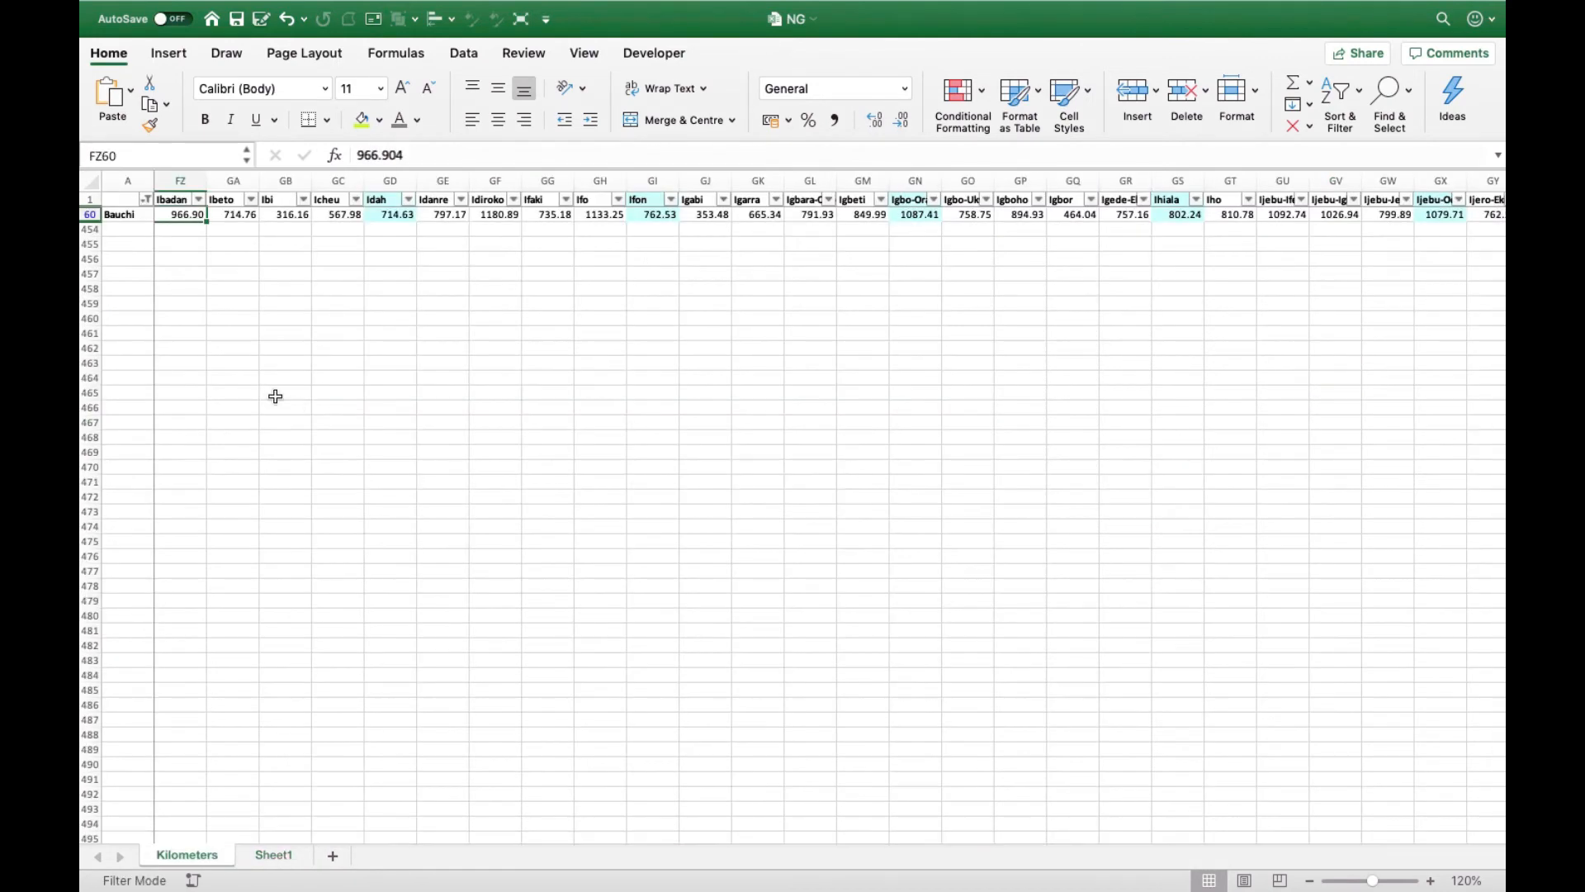
{"action": "left_click", "coordinate": [146, 201]}
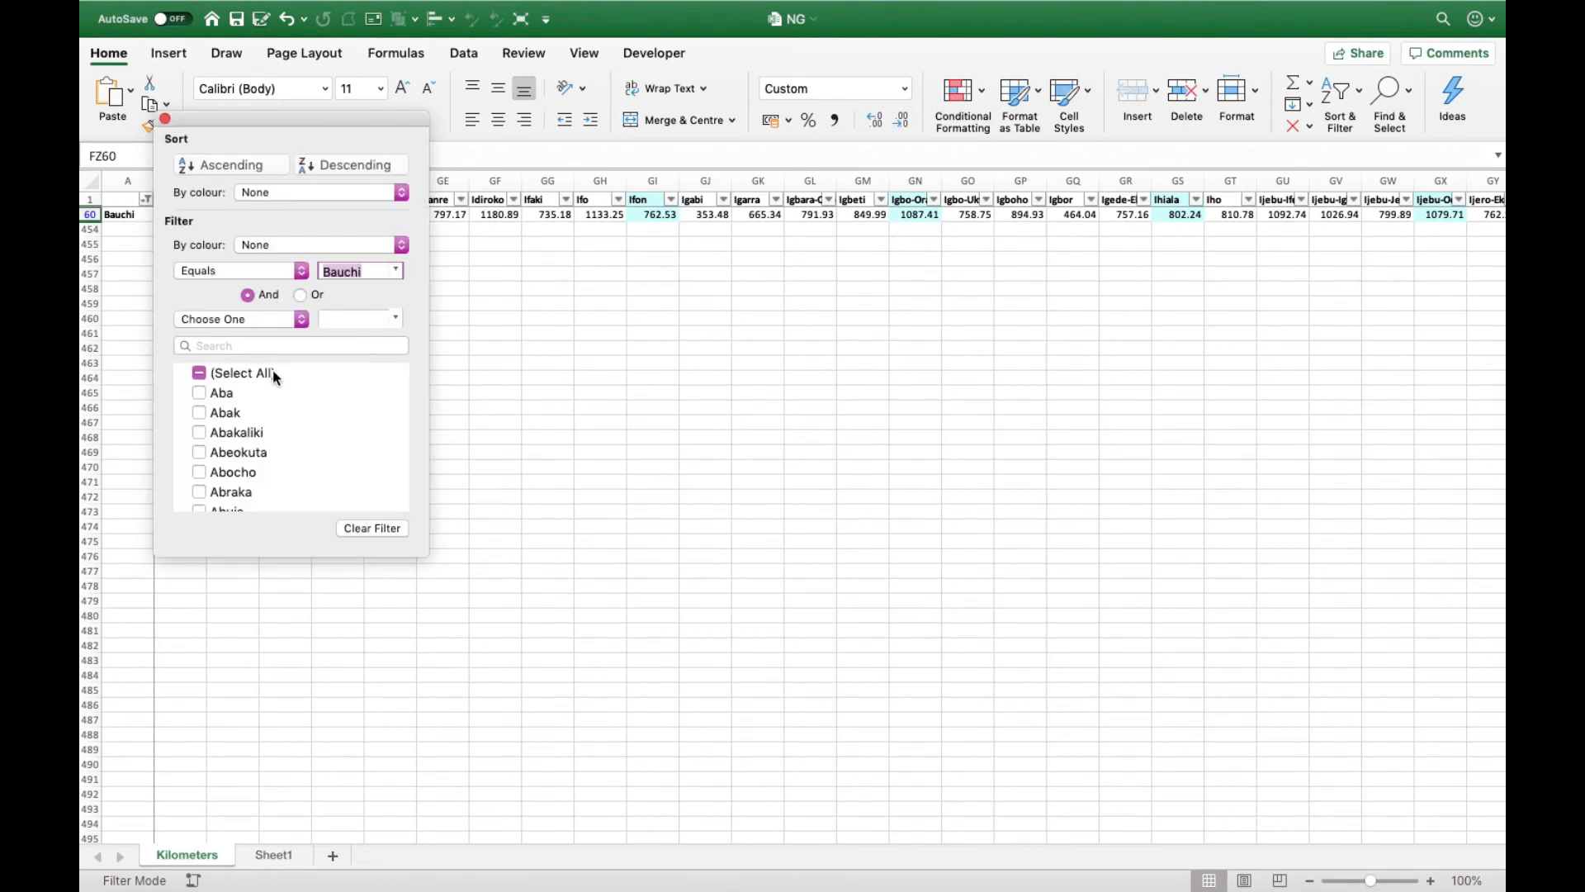
{"action": "left_click", "coordinate": [279, 345]}
{"action": "type", "text": "jos"}
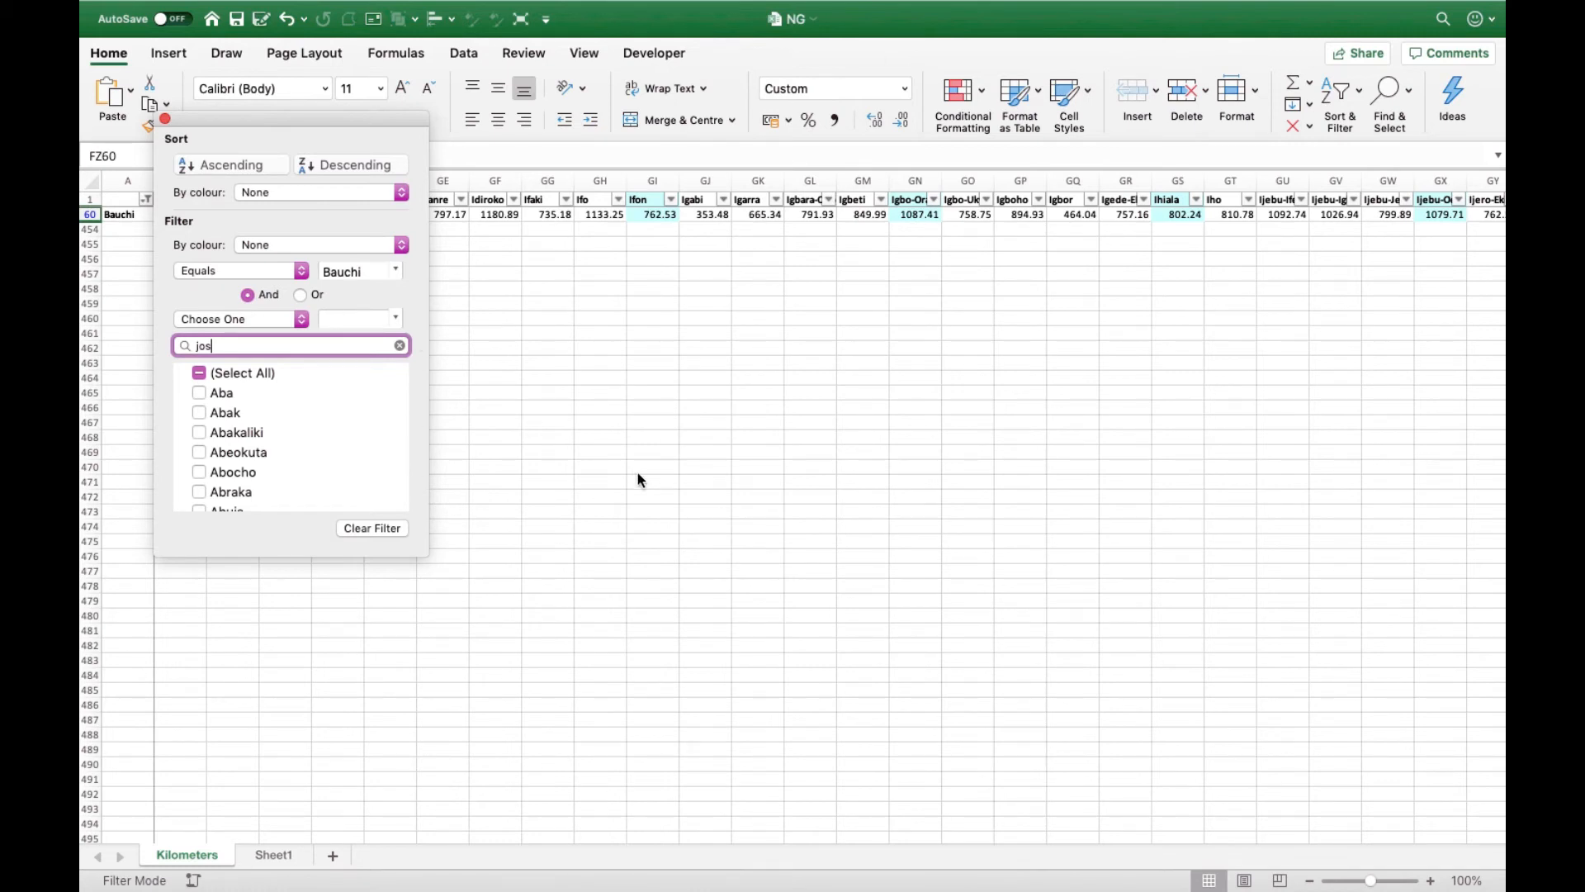
{"action": "key", "text": "Return"}
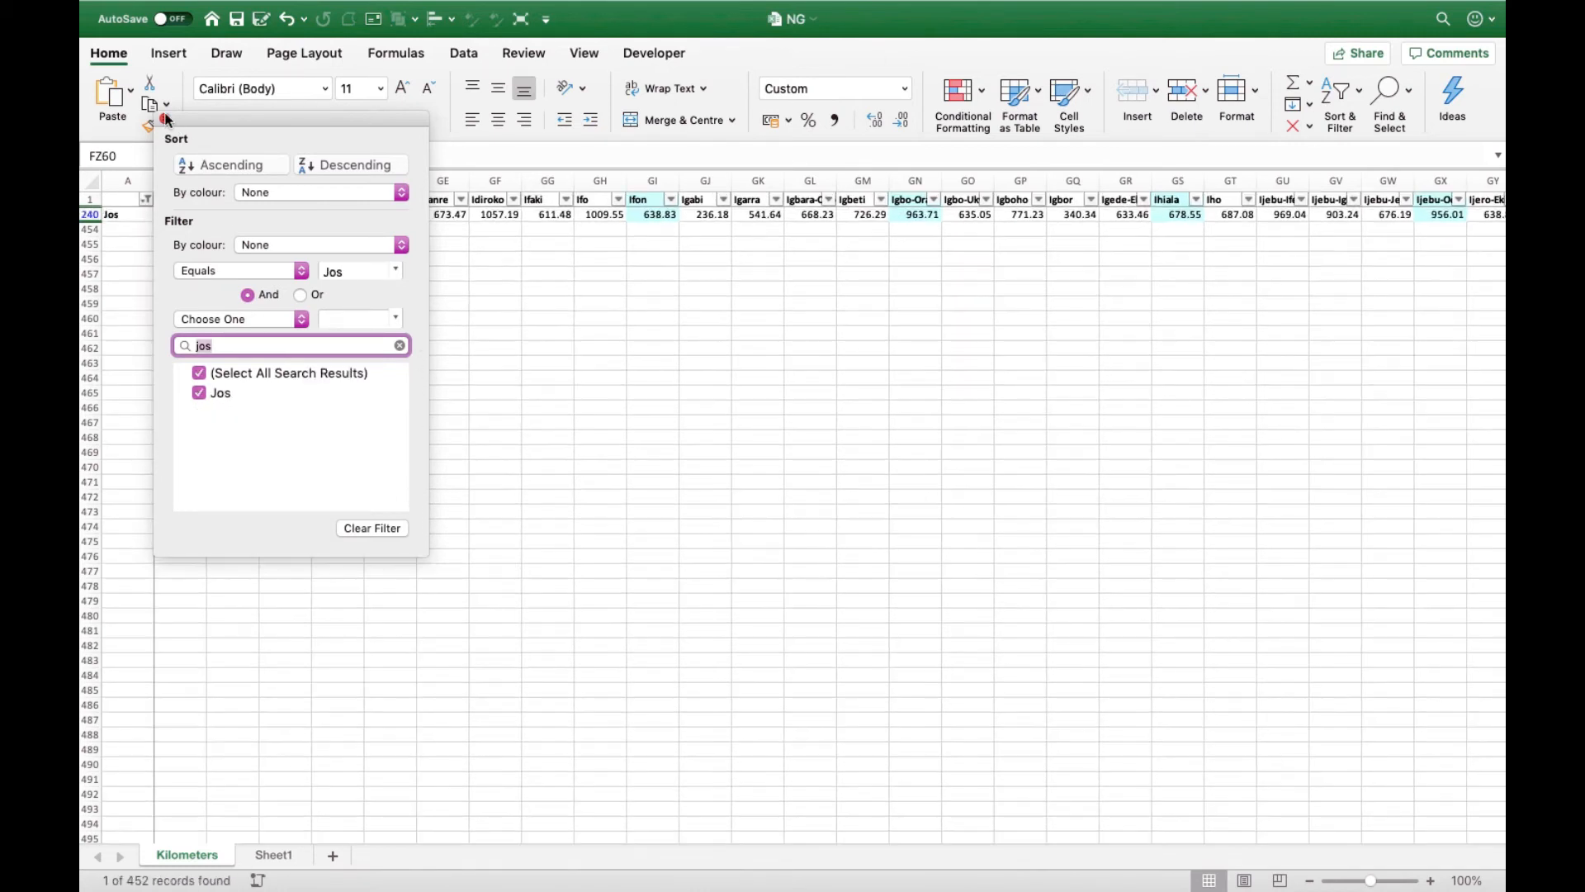
{"action": "left_click", "coordinate": [165, 118]}
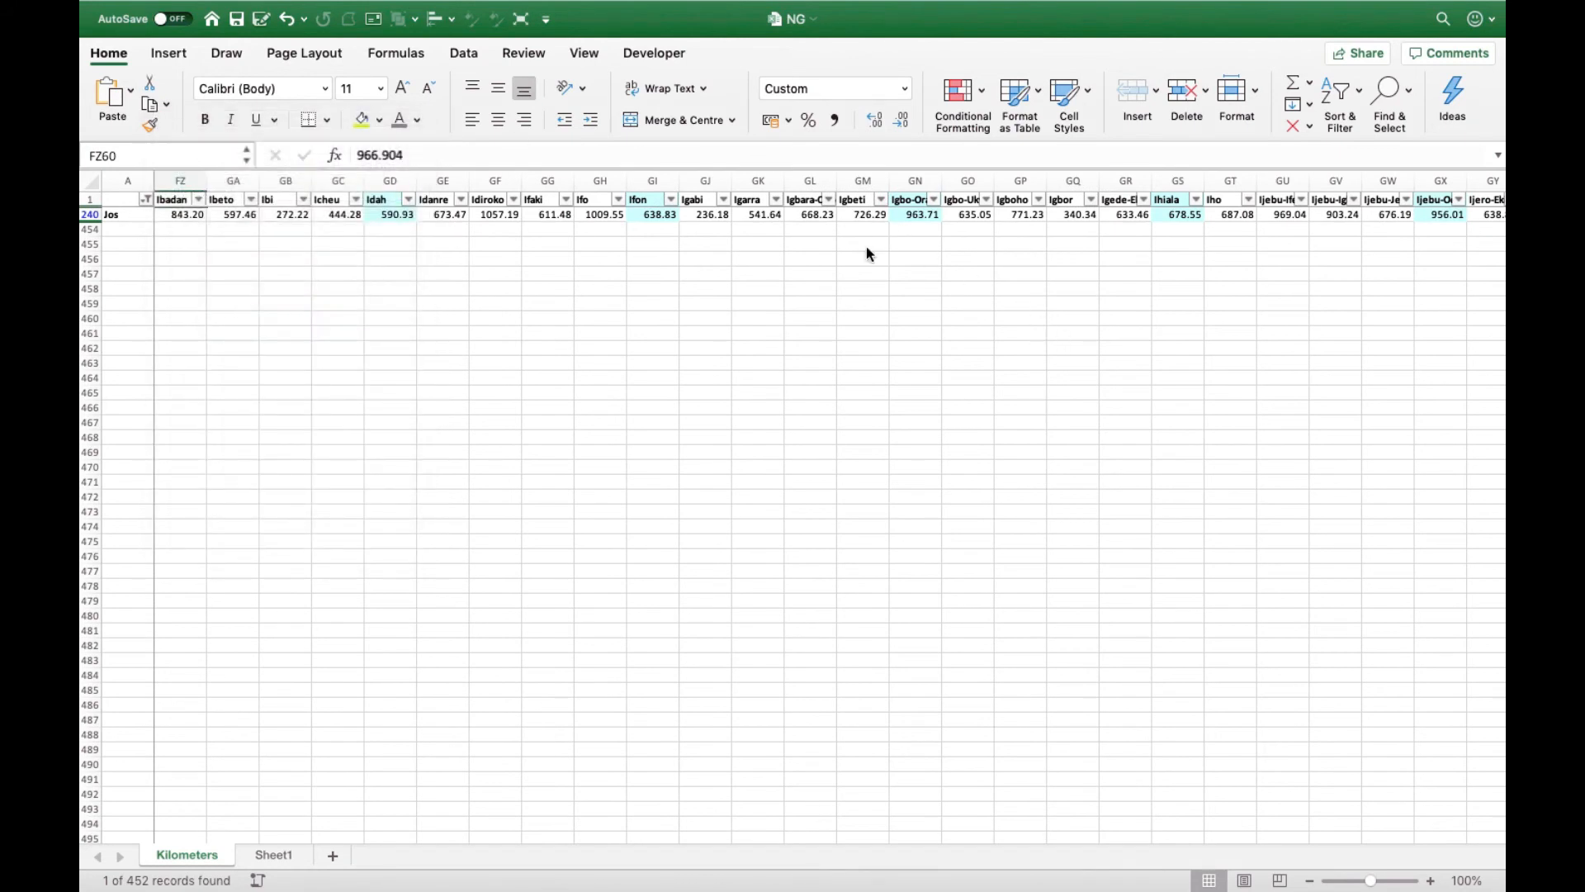
- Examine the Jos distance in the Sokoto column, cell OM240, and return to Sheet1 to compare it
{"action": "scroll", "coordinate": [865, 246], "scroll_direction": "right", "scroll_amount": 20}
{"action": "left_click", "coordinate": [683, 212]}
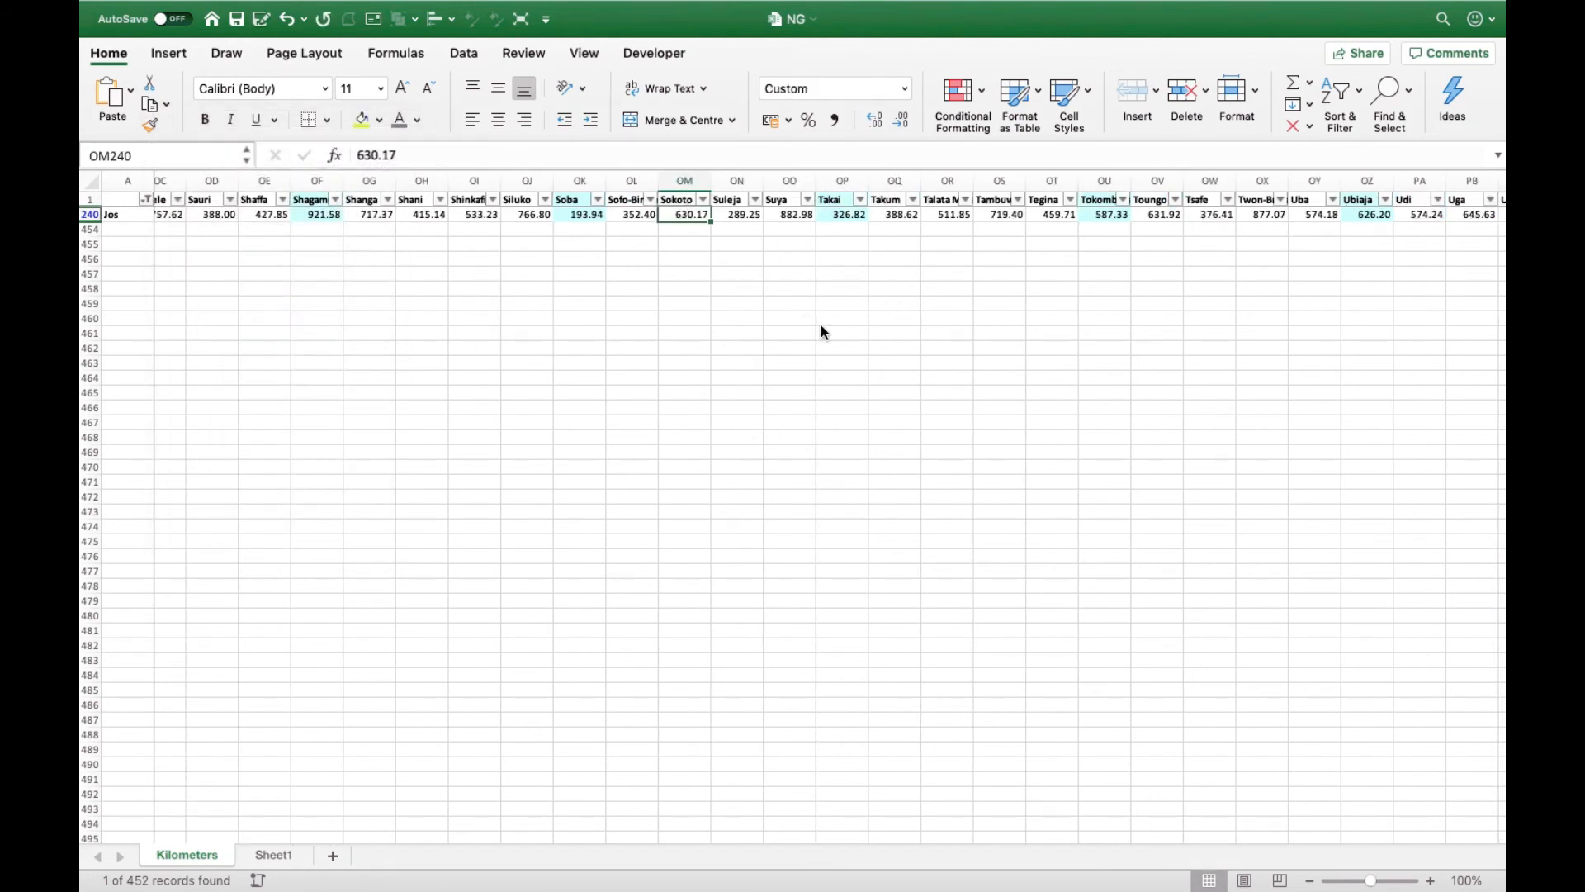
{"action": "left_click", "coordinate": [280, 854]}
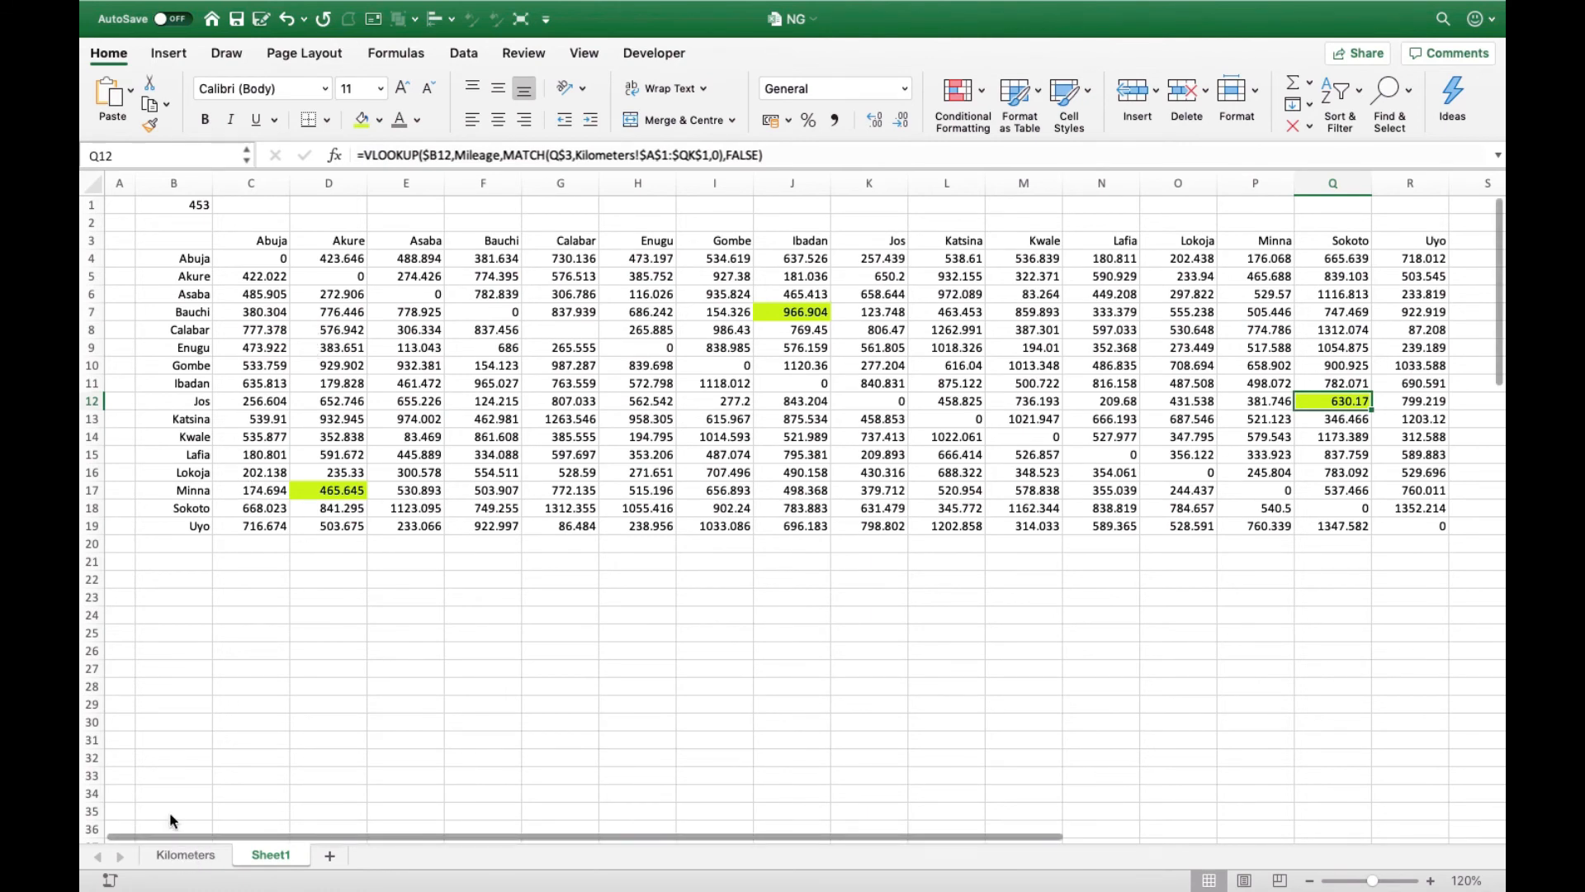
- To check the Minna–Akure distance in D17, change the column A filter on the Kilometers sheet to Minna
{"action": "key", "text": "ctrl+Page_Up"}
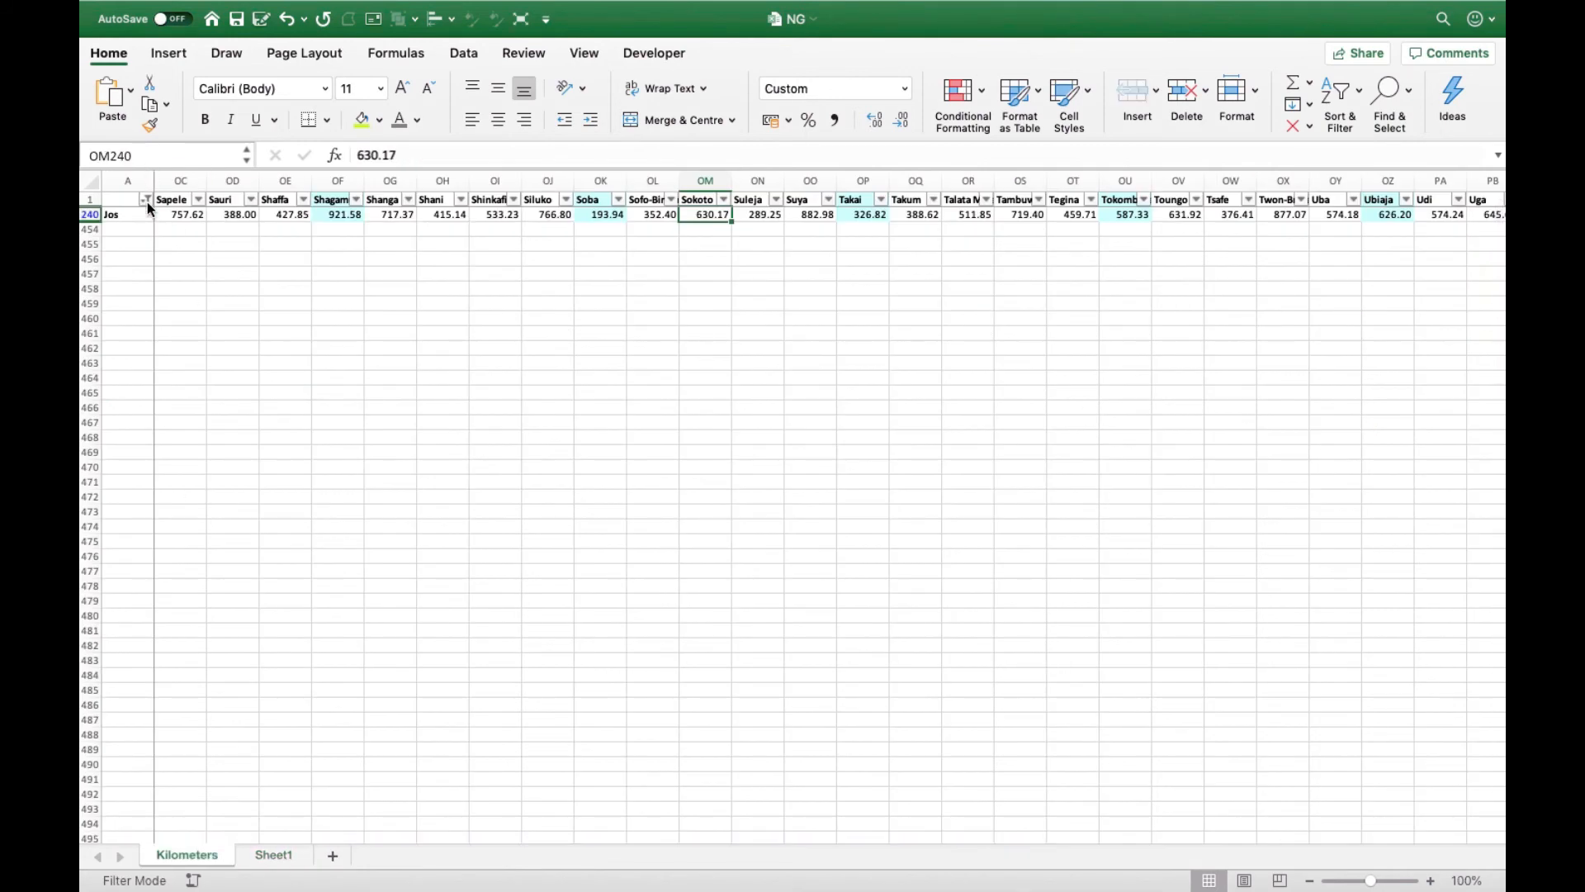
{"action": "left_click", "coordinate": [147, 200]}
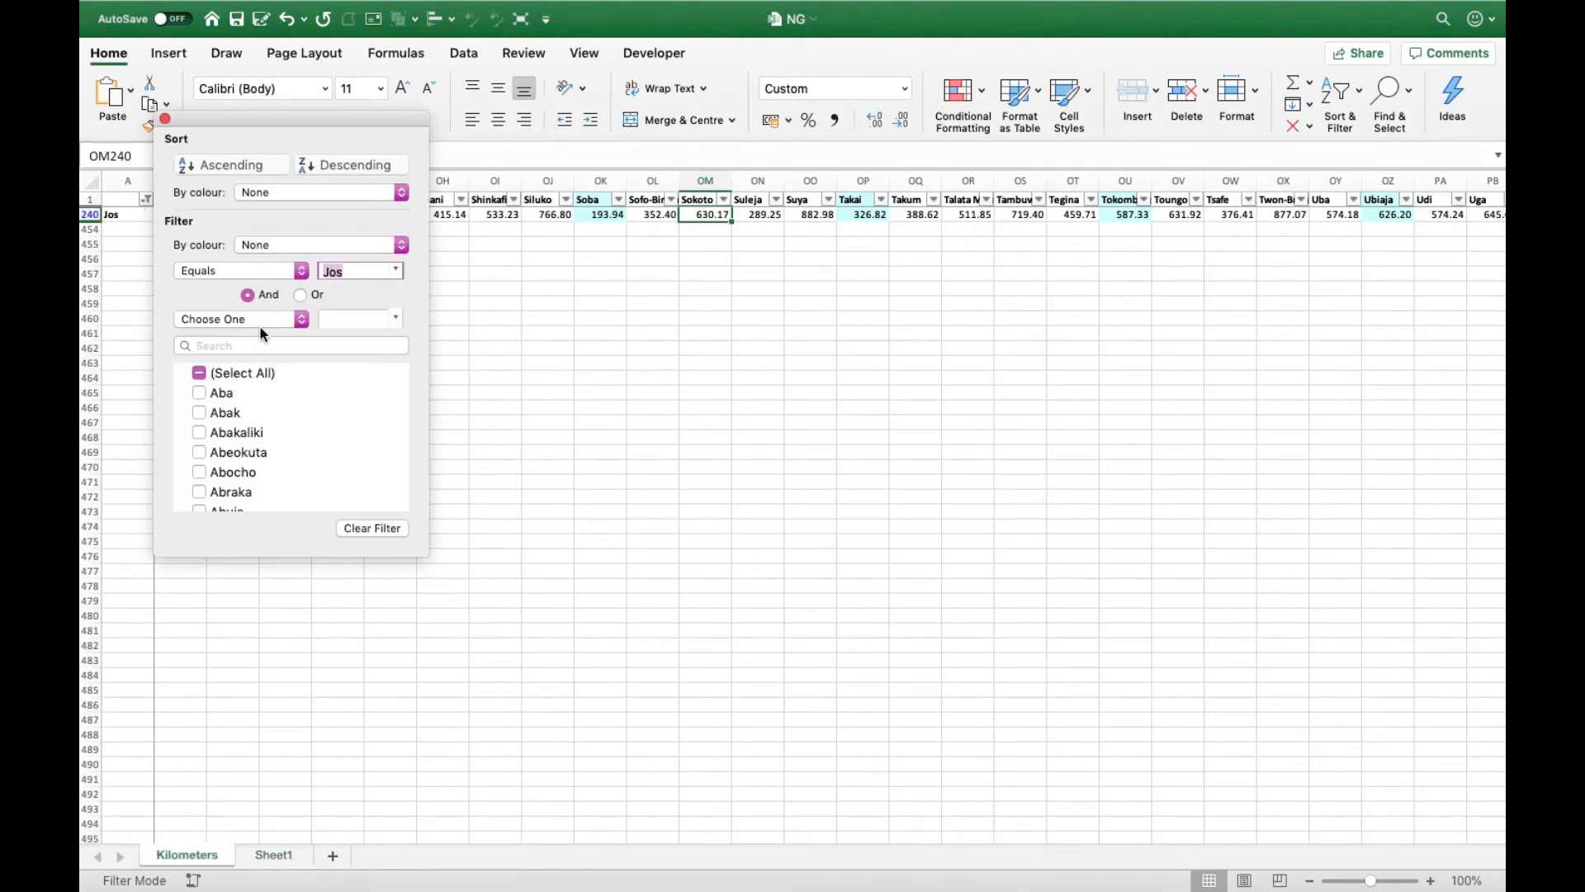
{"action": "left_click", "coordinate": [228, 345]}
{"action": "type", "text": "minna"}
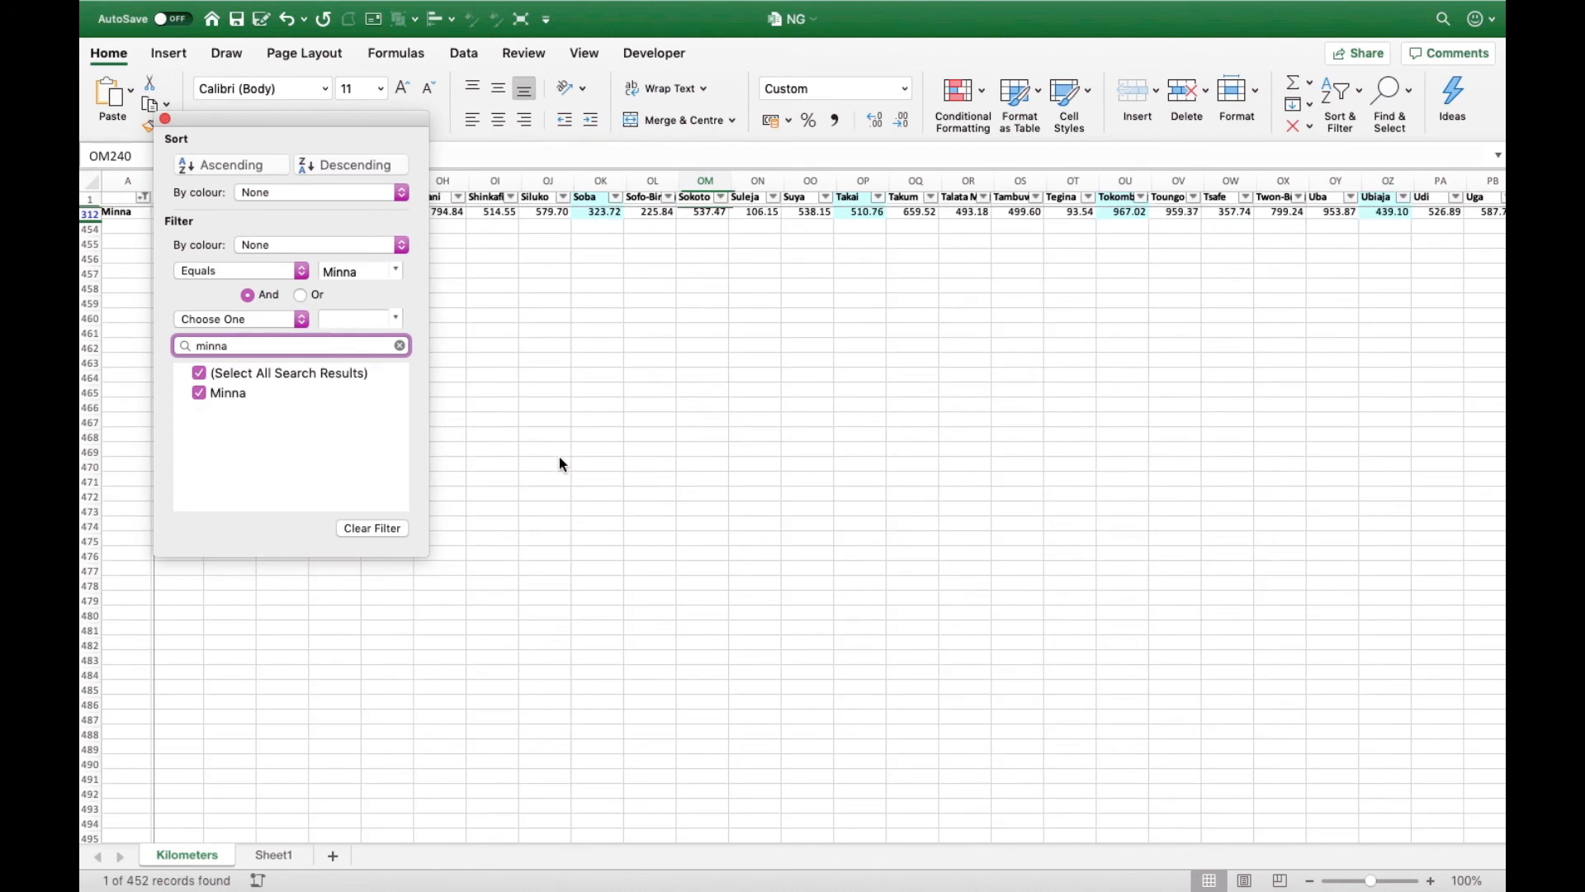
{"action": "left_click", "coordinate": [166, 120]}
- Examine the Minna distance in the Akure column, cell AA312, and return to Sheet1 to compare it with the highlighted value
{"action": "left_click", "coordinate": [119, 201]}
{"action": "key", "text": "Right"}
{"action": "key", "text": "Right"}
{"action": "key", "text": "Right"}
{"action": "key", "text": "Right"}
{"action": "key", "text": "Right"}
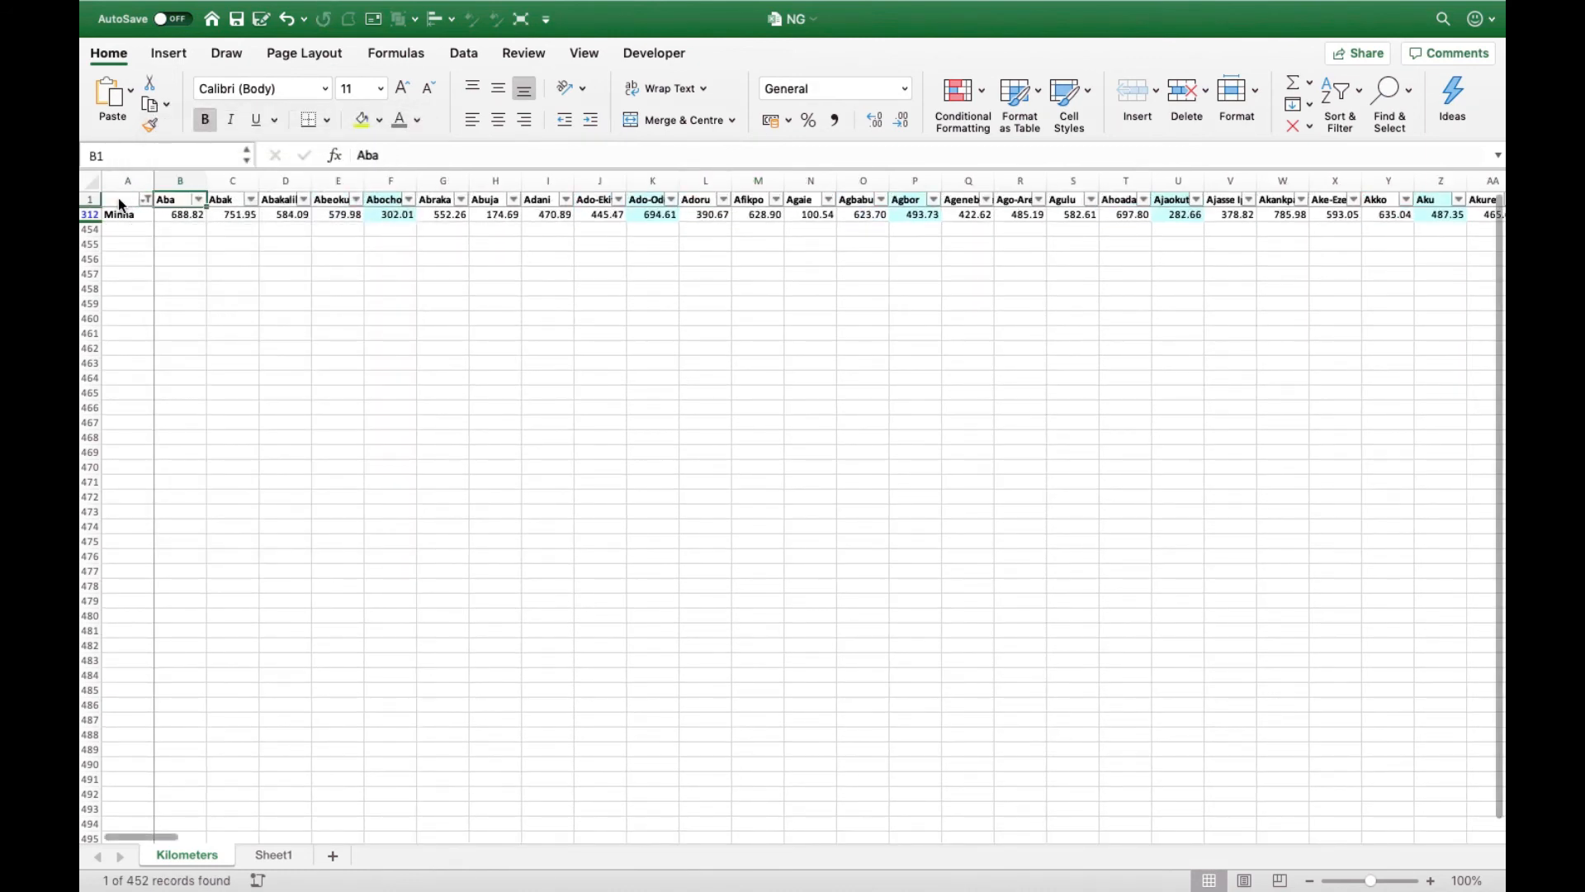
{"action": "key", "text": "Right"}
{"action": "key", "text": "Right"}
{"action": "key", "text": "Right"}
{"action": "key", "text": "Right"}
{"action": "key", "text": "Right"}
{"action": "key", "text": "Right"}
{"action": "key", "text": "Right"}
{"action": "key", "text": "Right"}
{"action": "key", "text": "Right"}
{"action": "key", "text": "Right"}
{"action": "key", "text": "Right"}
{"action": "key", "text": "Right"}
{"action": "key", "text": "Right"}
{"action": "key", "text": "Right"}
{"action": "key", "text": "Right"}
{"action": "key", "text": "Right"}
{"action": "key", "text": "Right"}
{"action": "key", "text": "Right"}
{"action": "key", "text": "Right"}
{"action": "key", "text": "Right"}
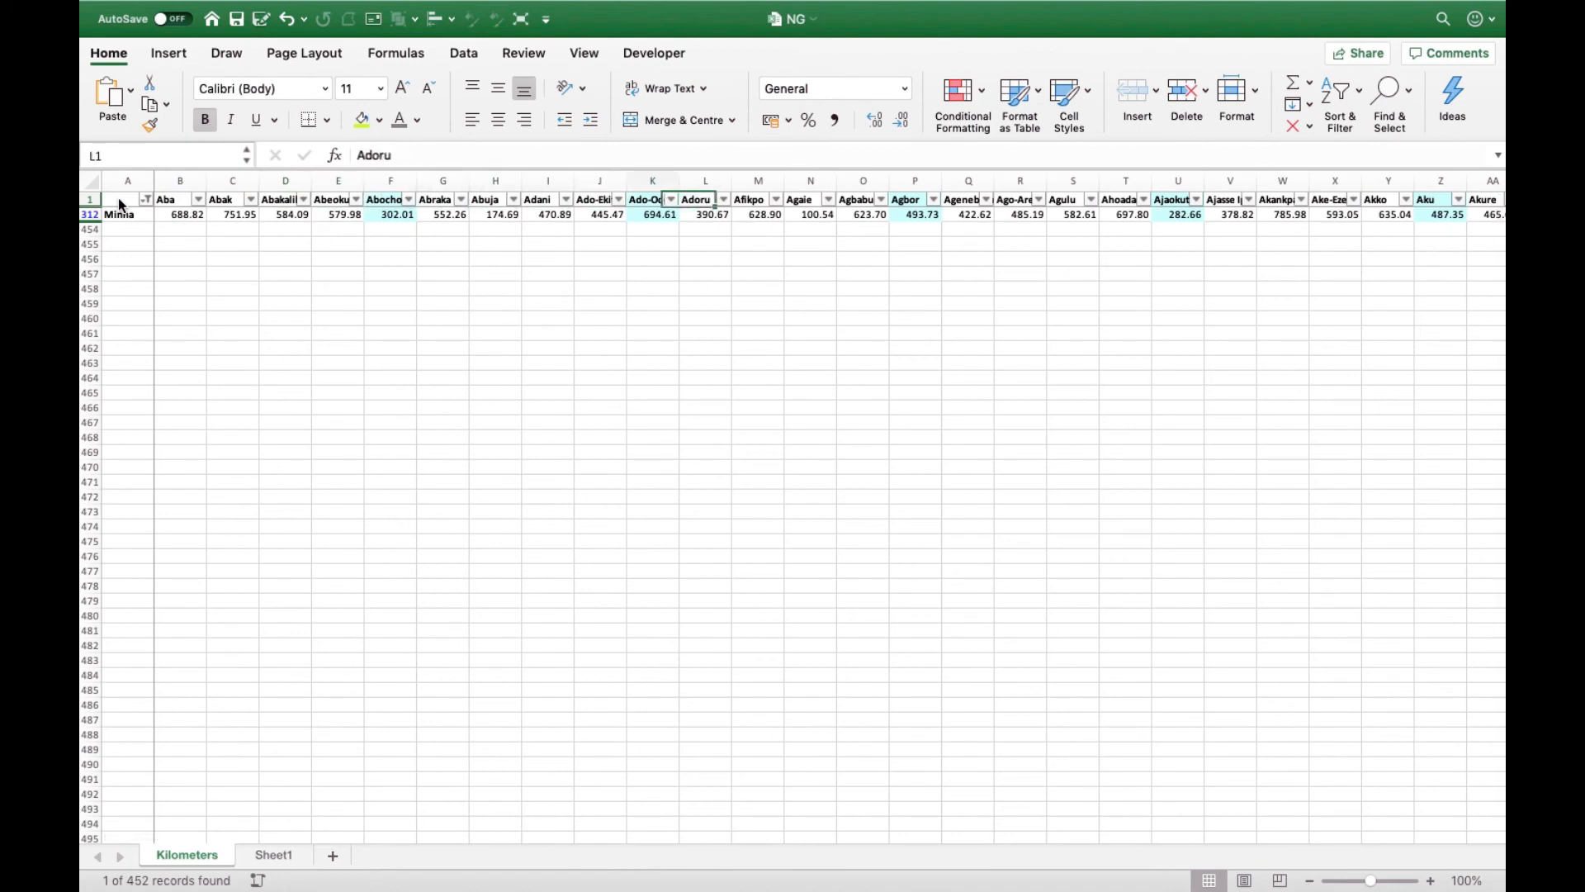
{"action": "key", "text": "Right"}
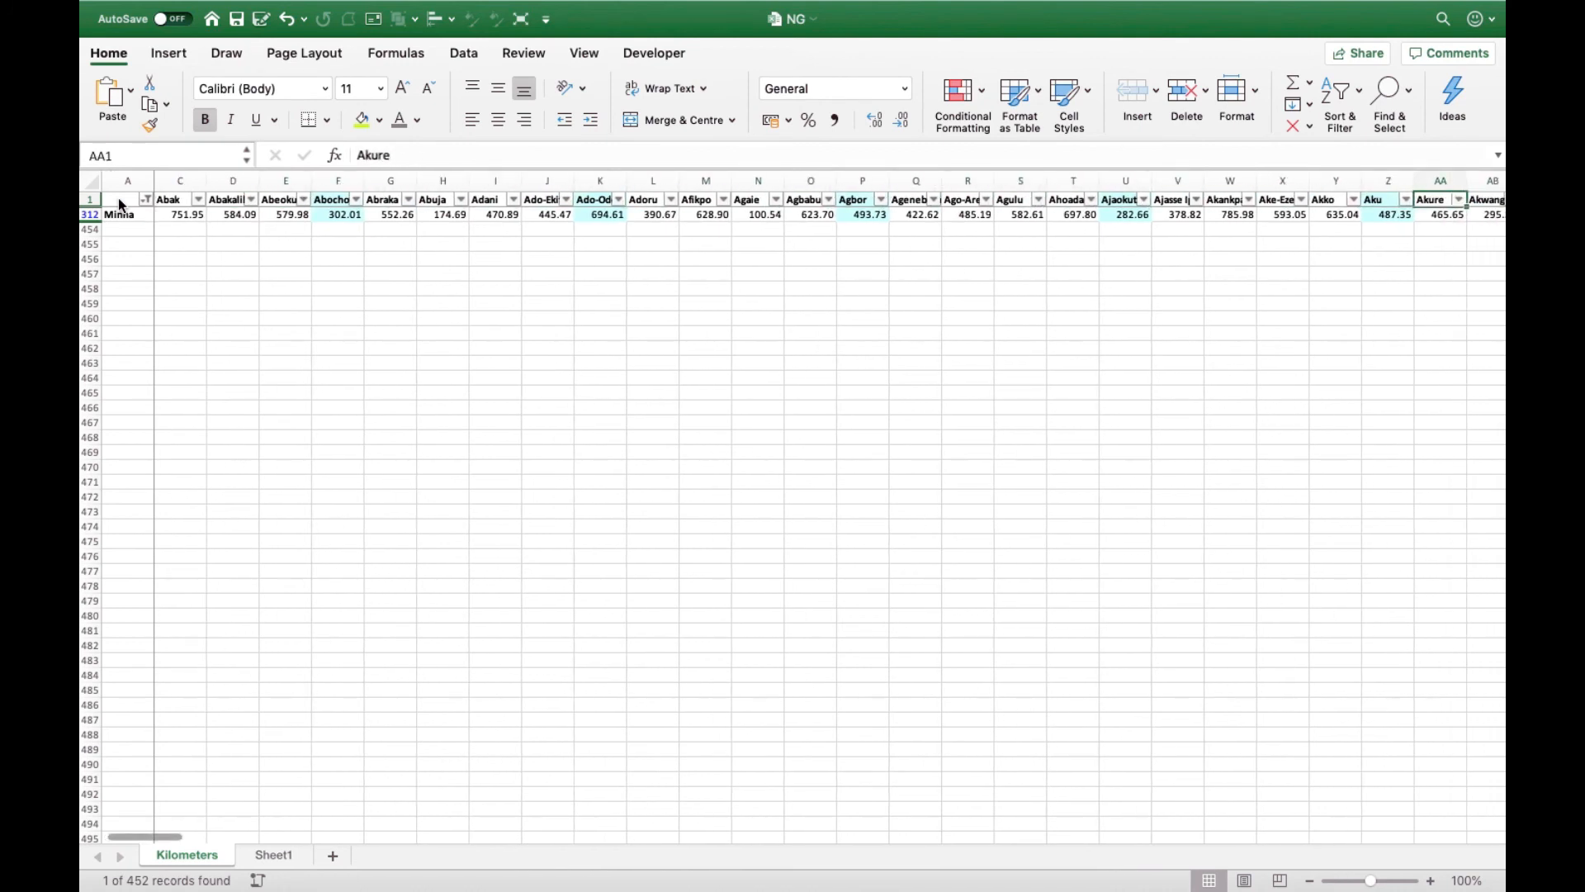
{"action": "key", "text": "Down"}
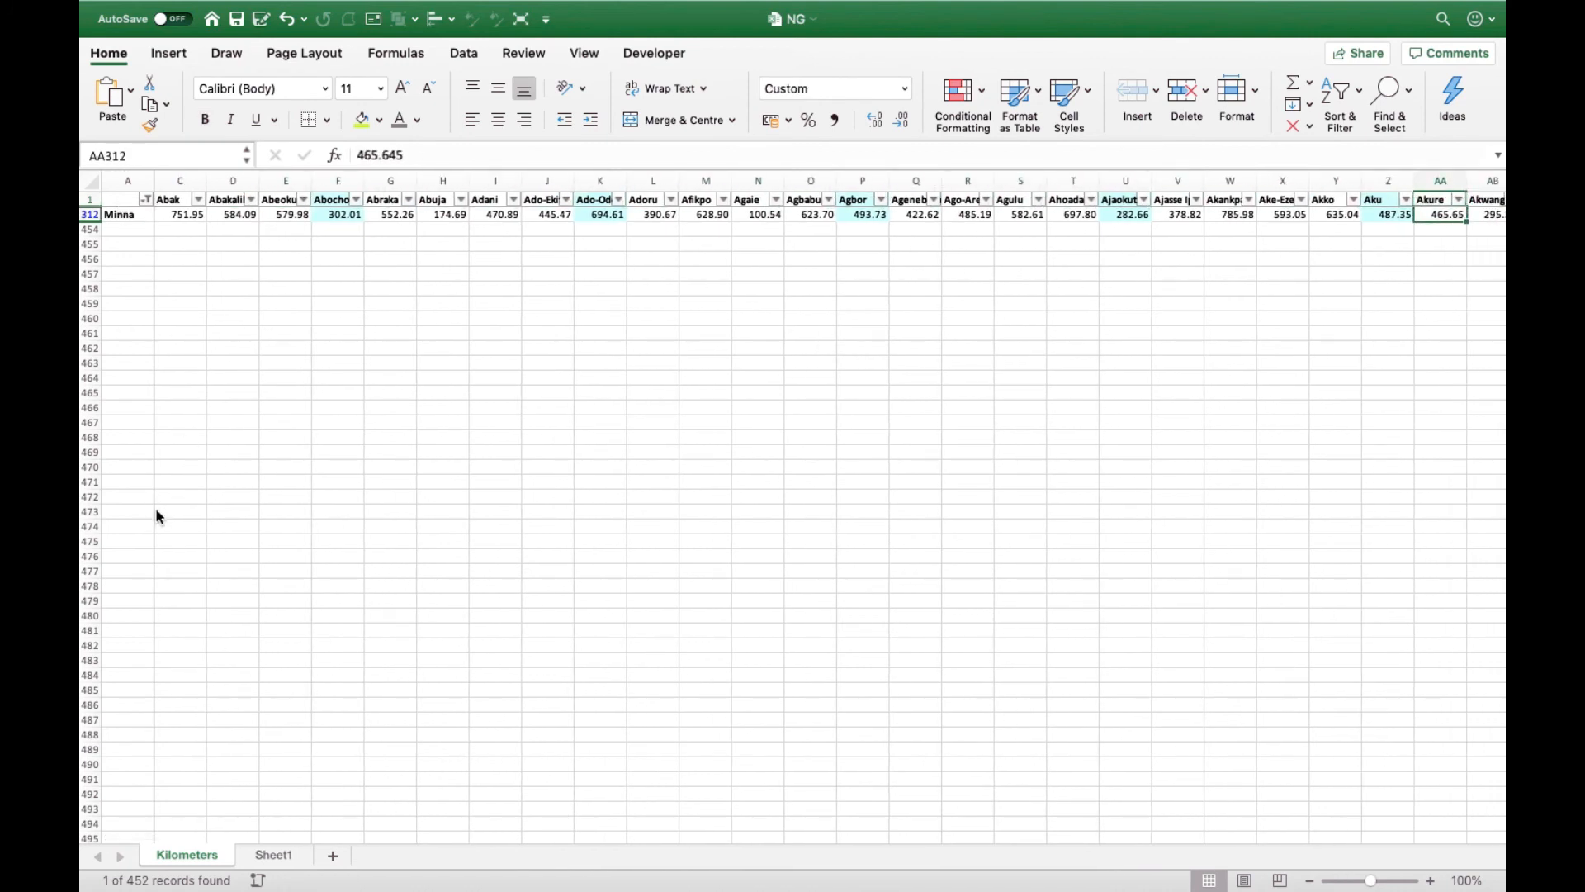
{"action": "left_click", "coordinate": [277, 857]}
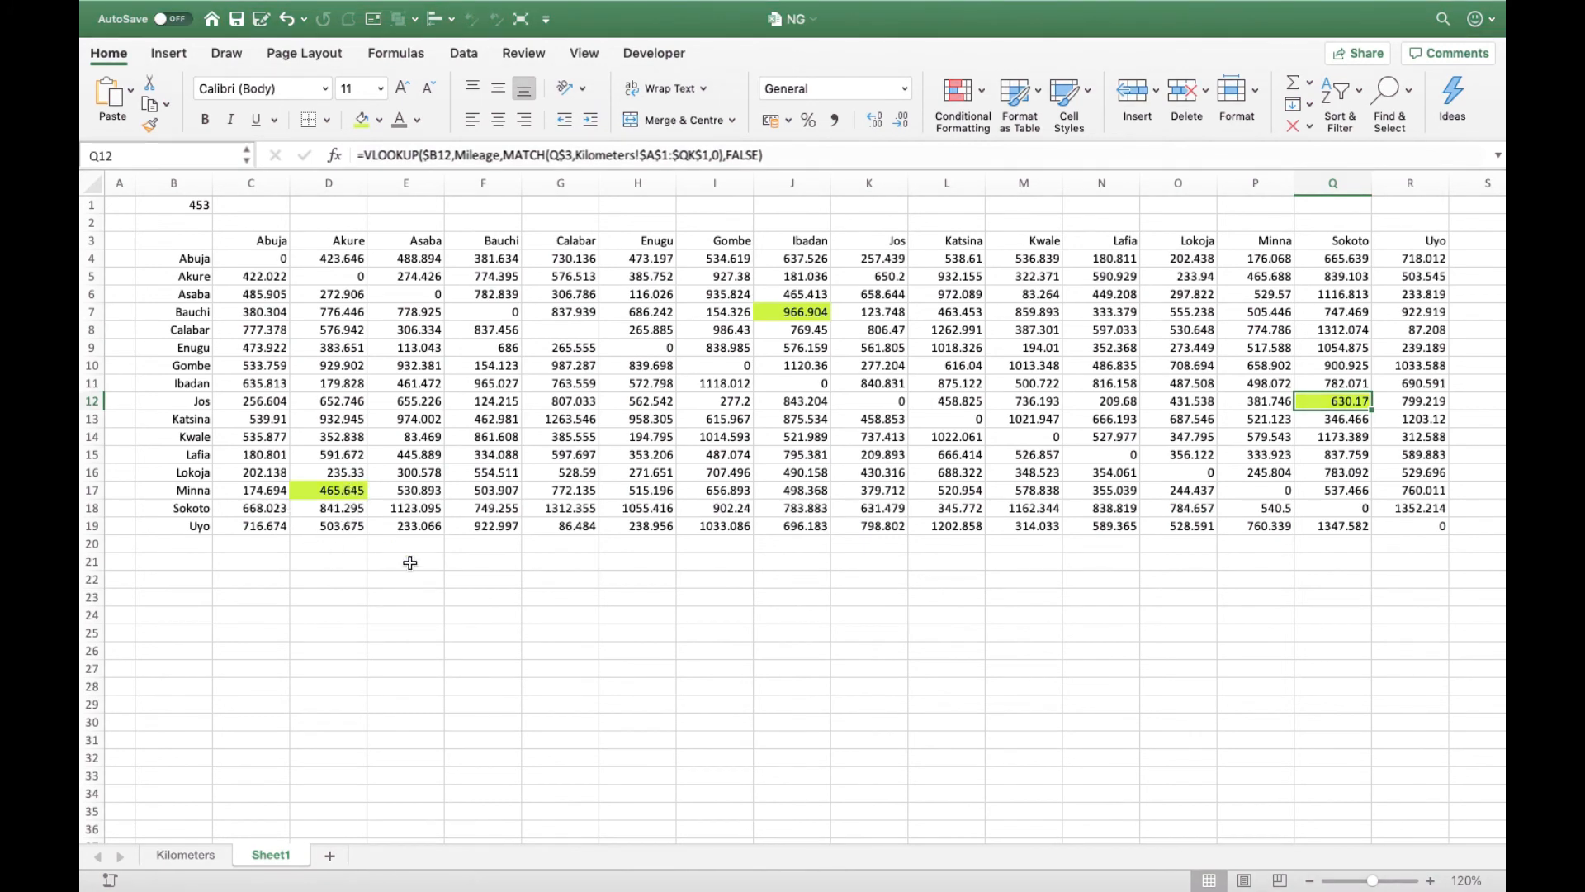
{"action": "left_click", "coordinate": [483, 476]}
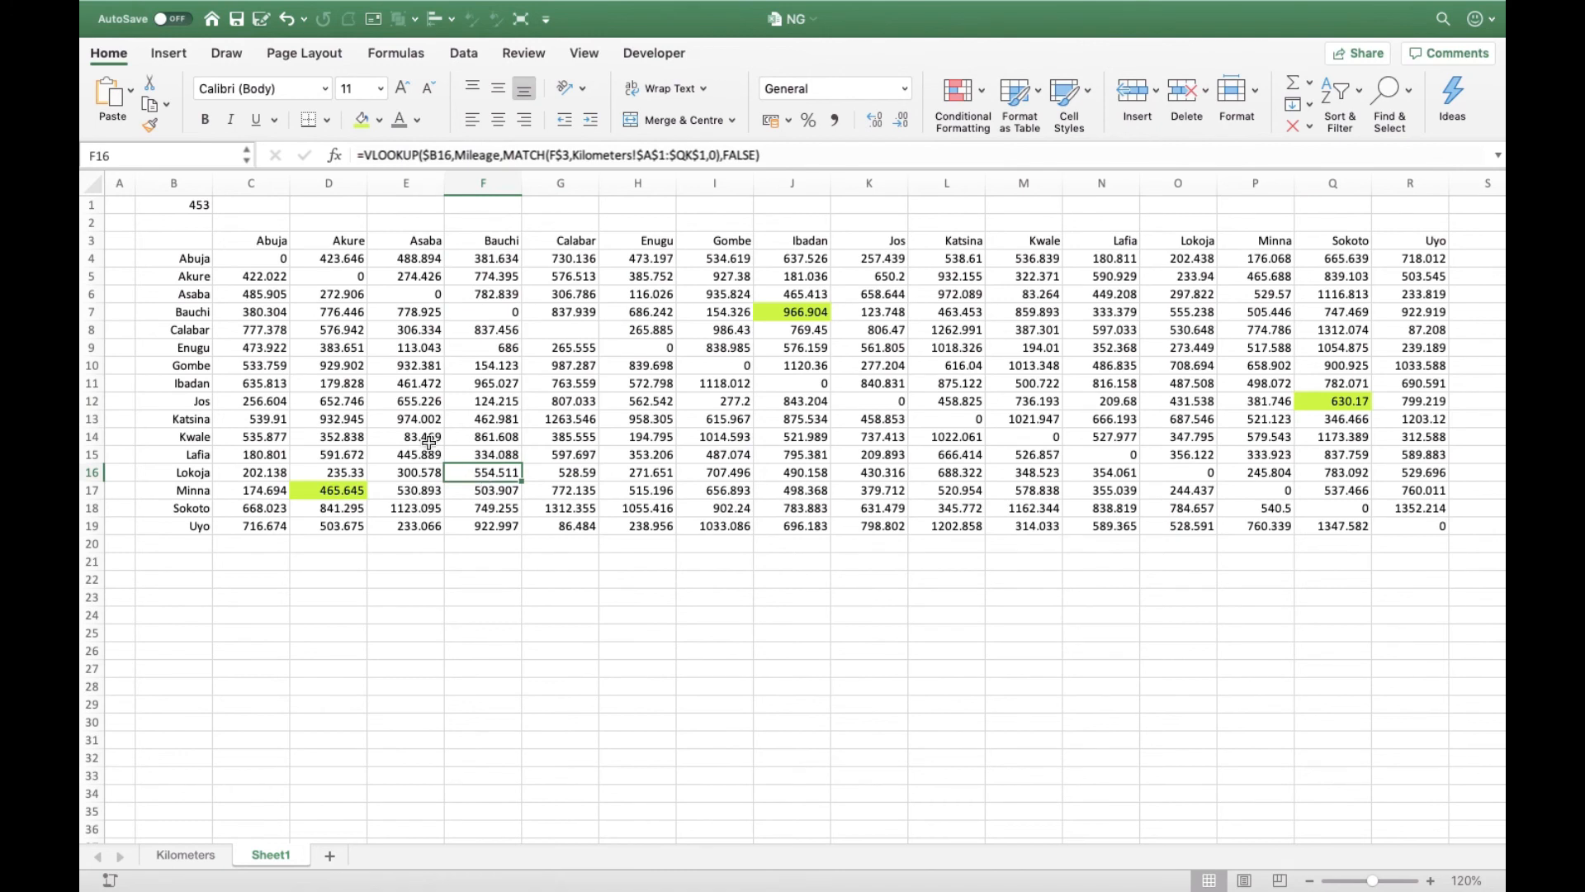
- Copy the VLOOKUP formula text from C4 into D25 and remove its leading equals sign so it reads as plain text
{"action": "left_click", "coordinate": [277, 262]}
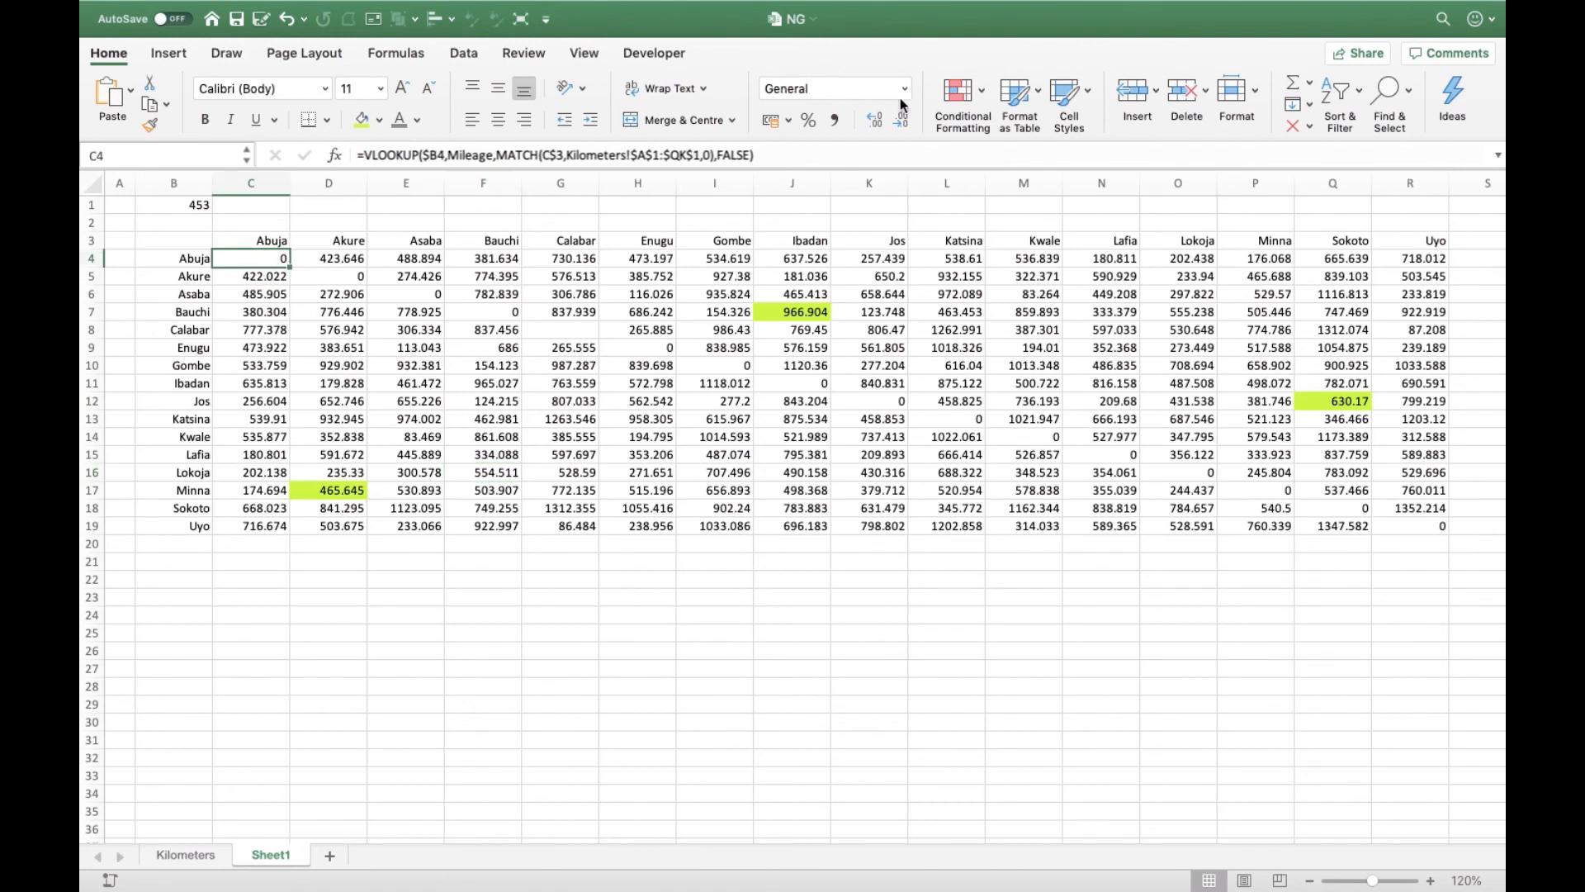
{"action": "left_click_drag", "start_coordinate": [780, 157], "coordinate": [351, 146]}
{"action": "key", "text": "super+c"}
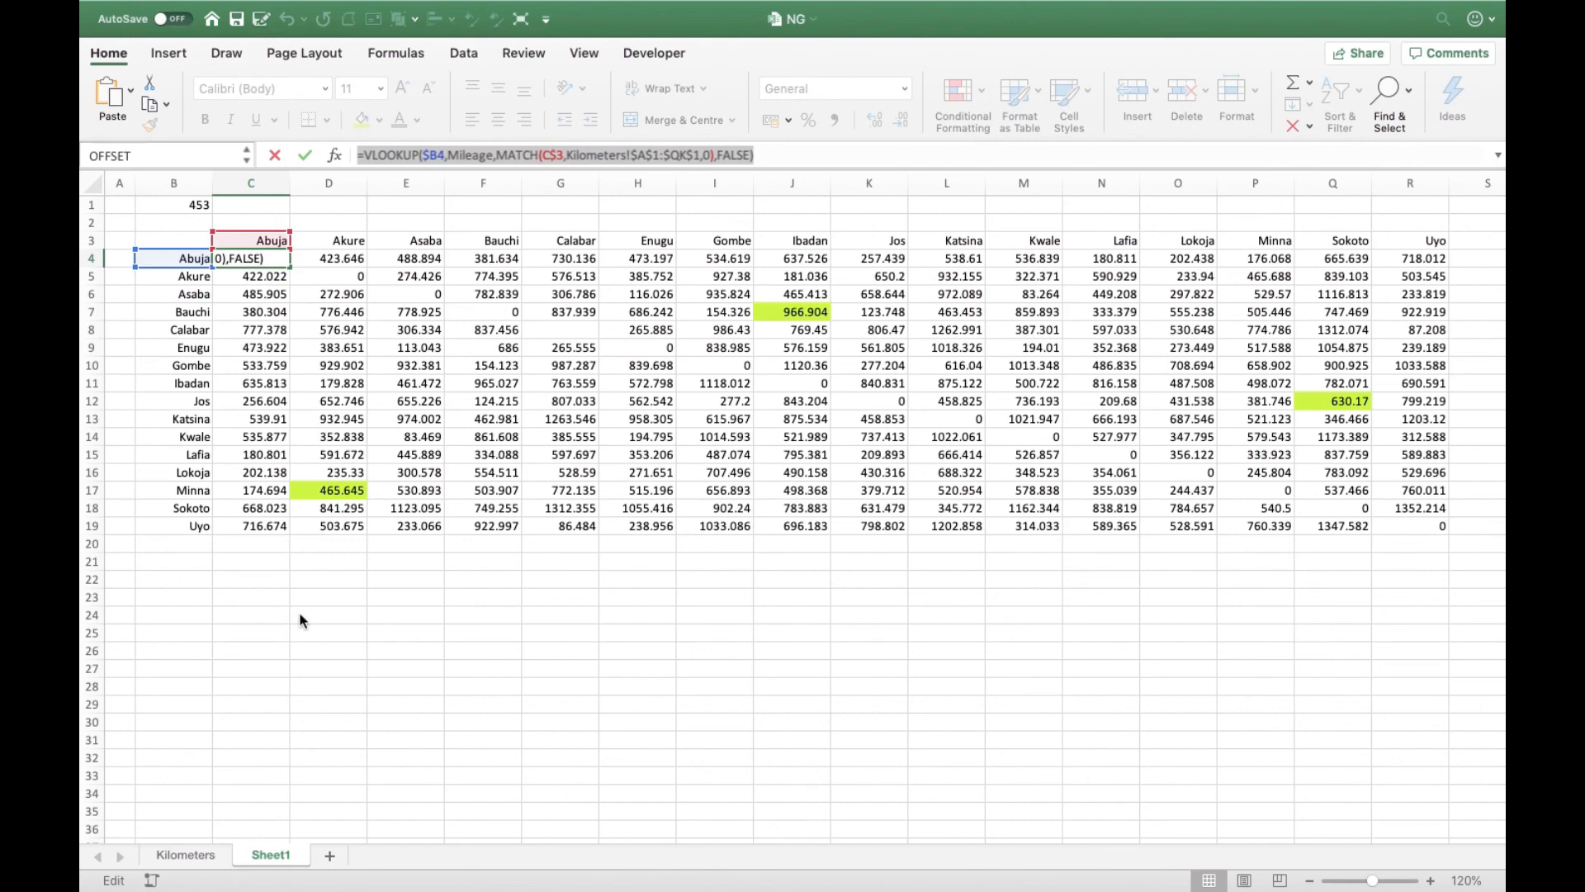
{"action": "left_click", "coordinate": [356, 636]}
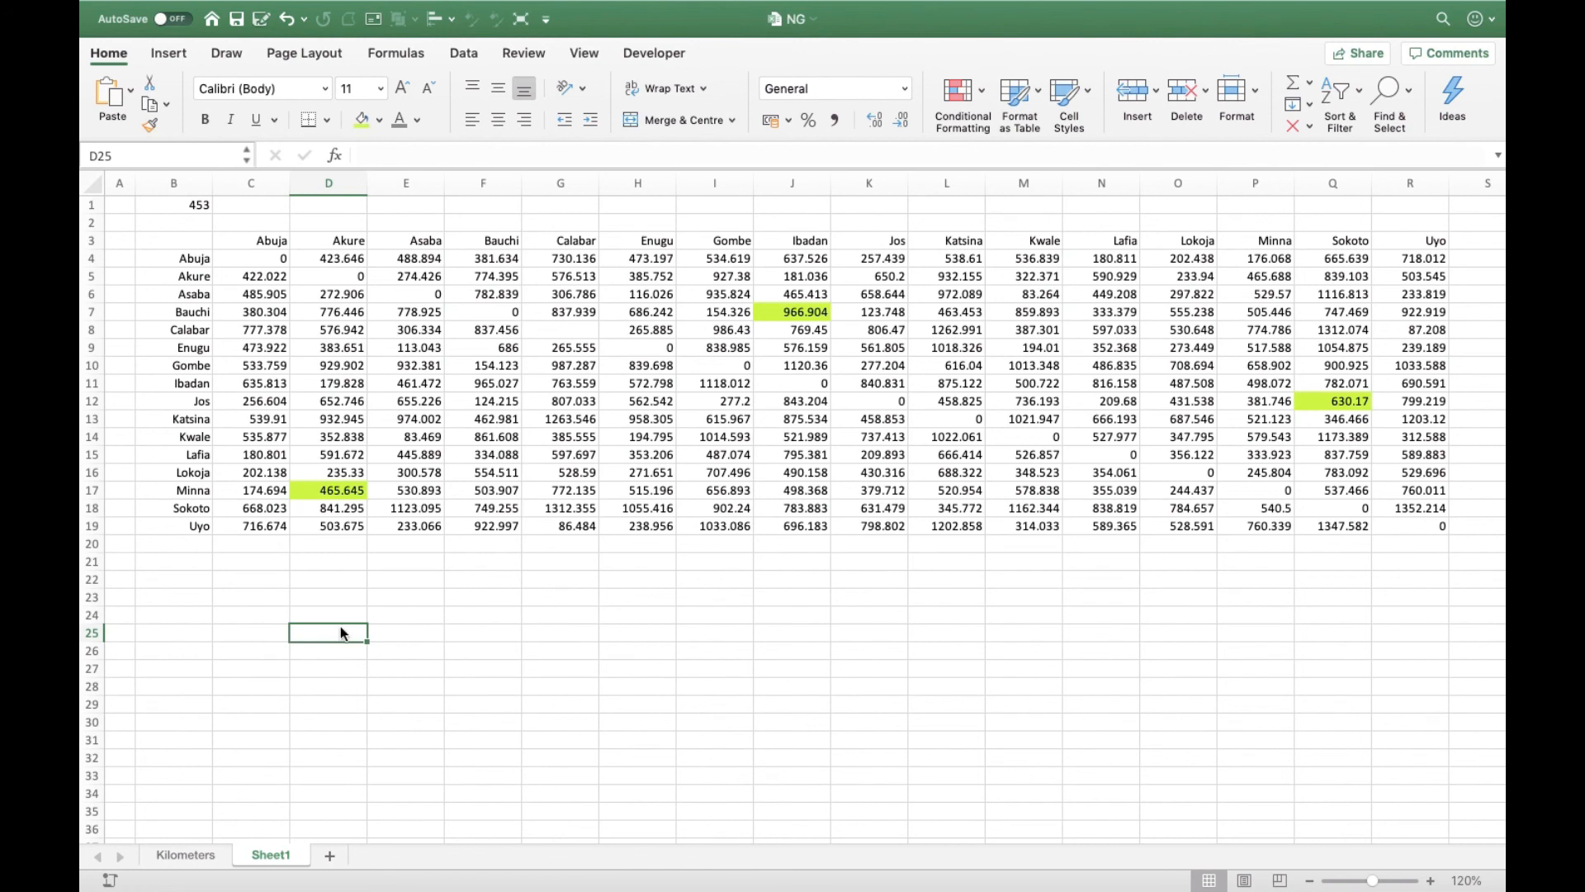
{"action": "key", "text": "super+v"}
{"action": "left_click", "coordinate": [365, 155]}
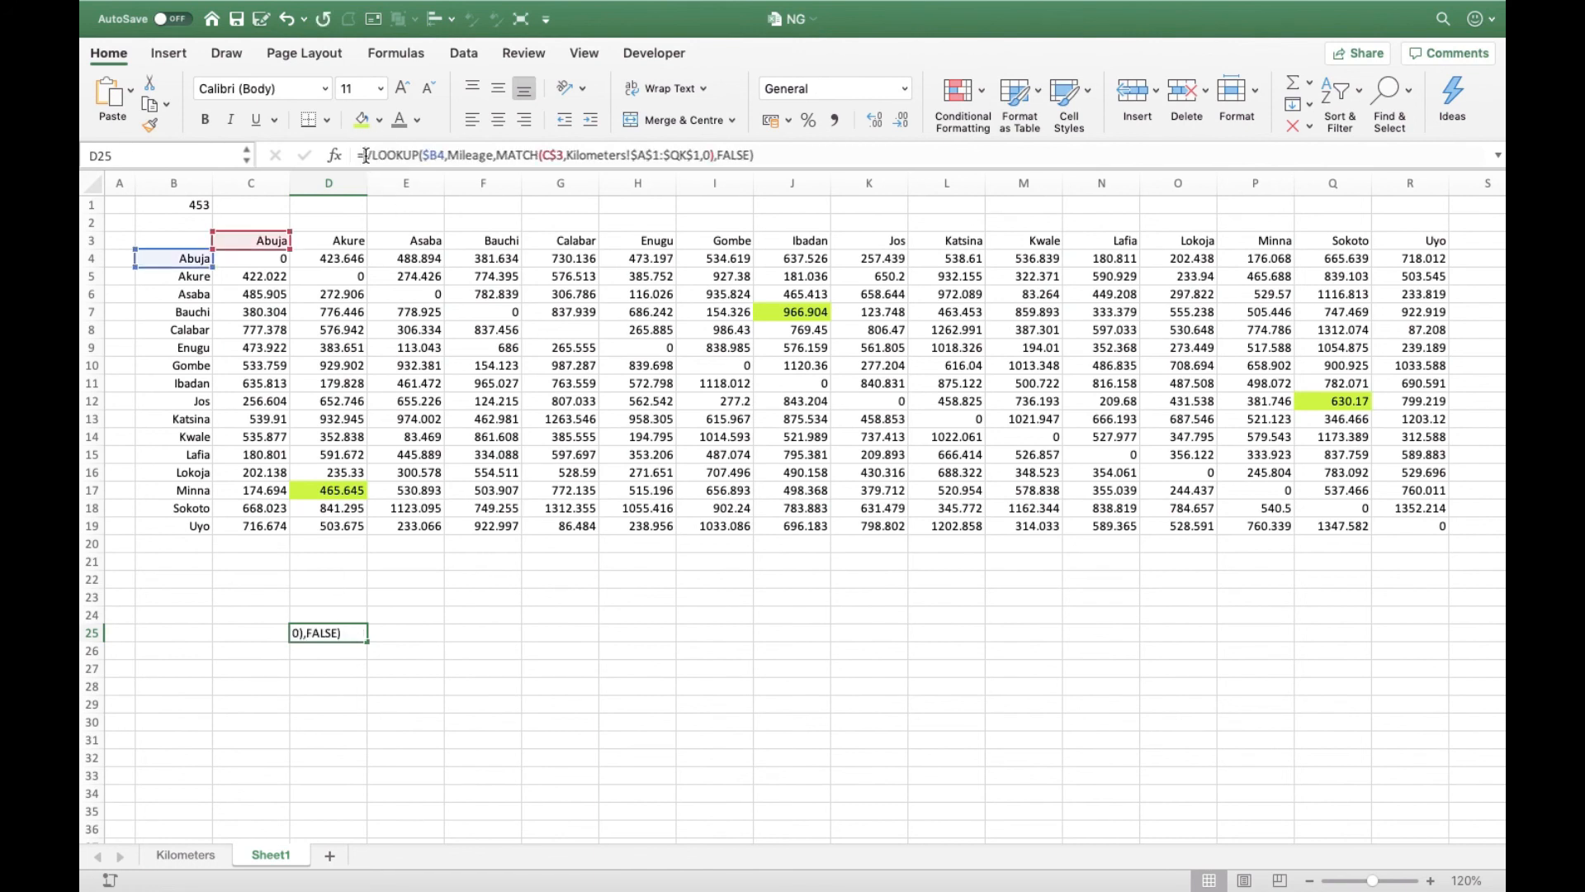
{"action": "key", "text": "BackSpace"}
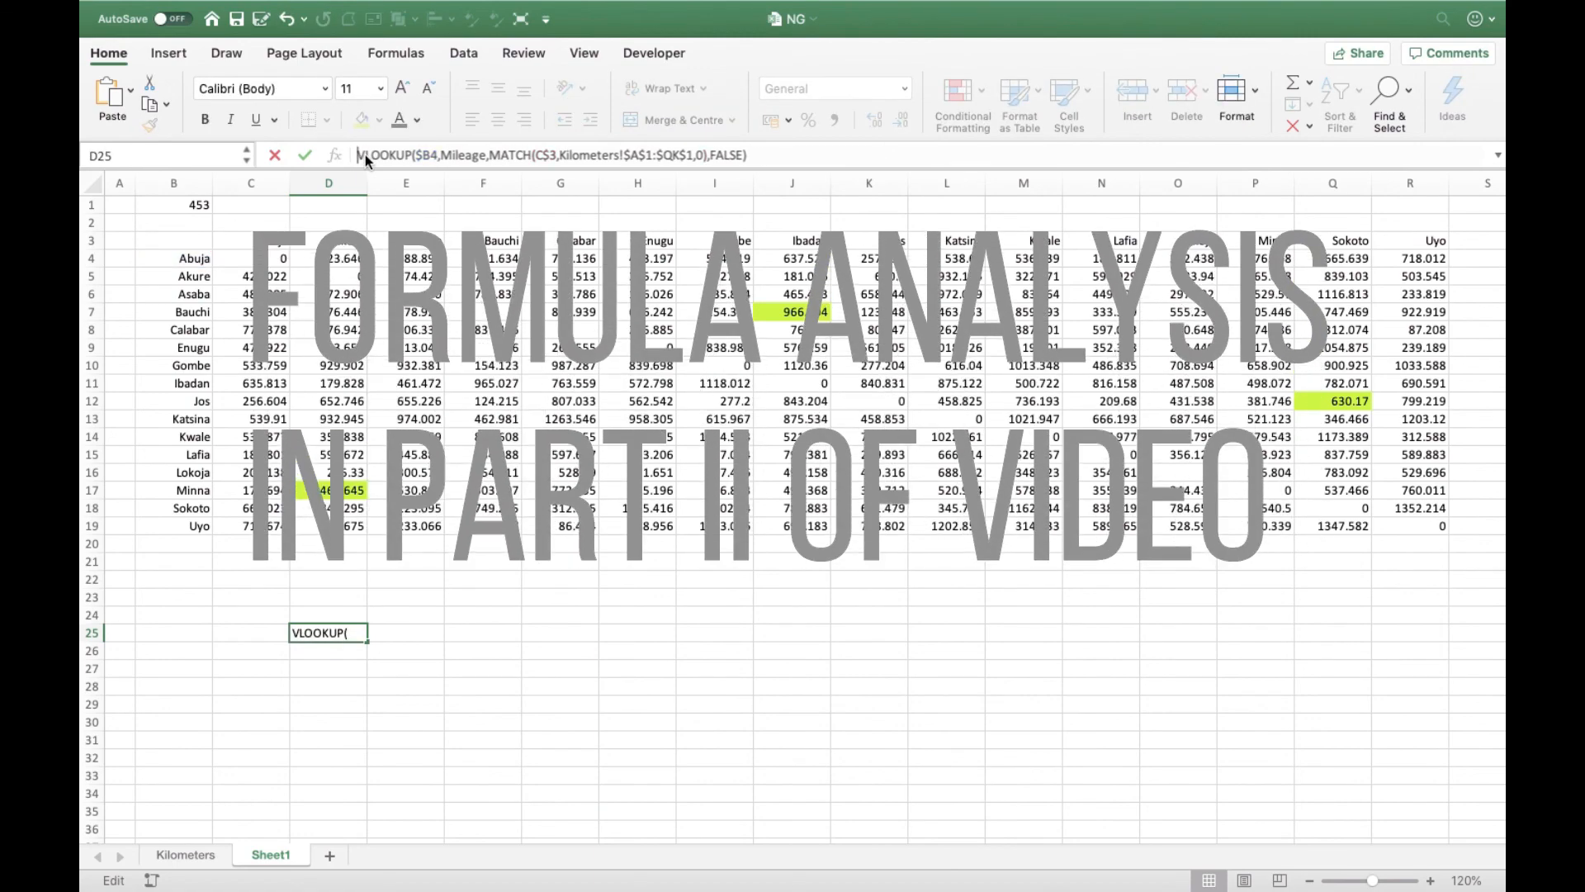